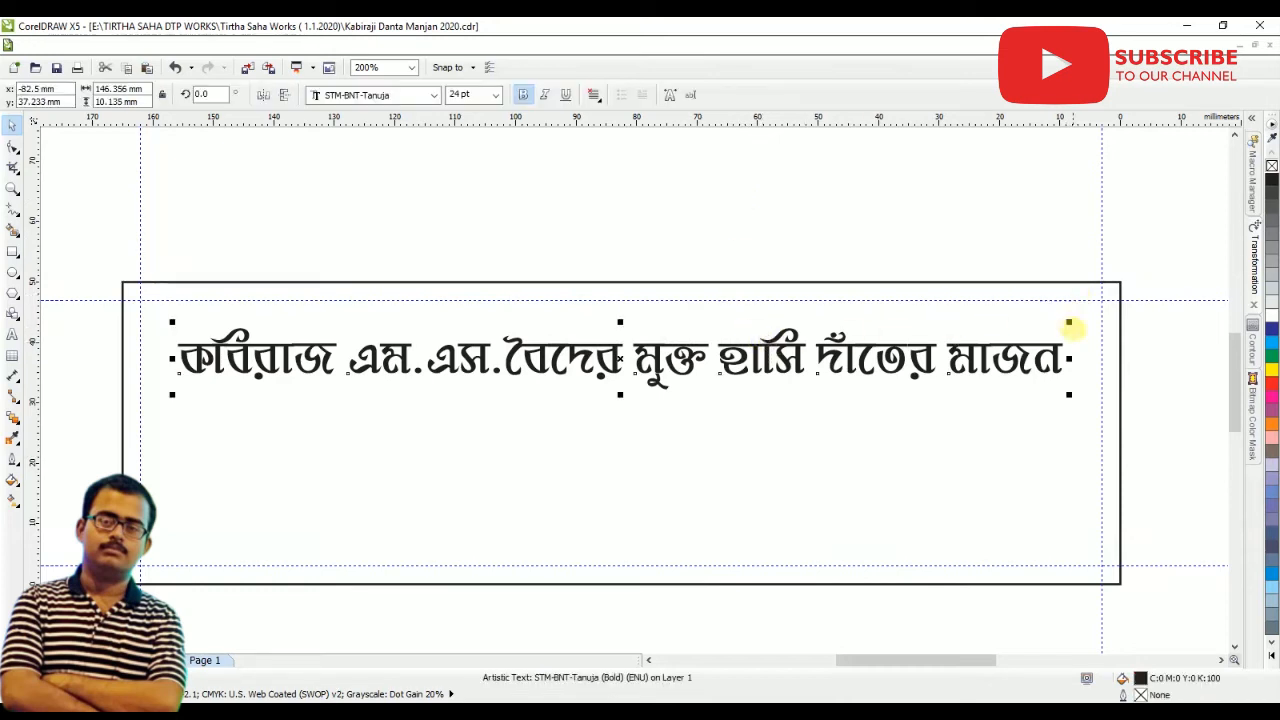
Enlarge the heading proportionally to about 155 mm wide inside the label frame
{"action": "left_click_drag", "start_coordinate": [1069, 325], "coordinate": [1094, 317]}
{"action": "left_click", "coordinate": [802, 230]}
{"action": "scroll", "coordinate": [681, 269], "scroll_direction": "down", "scroll_amount": 1}
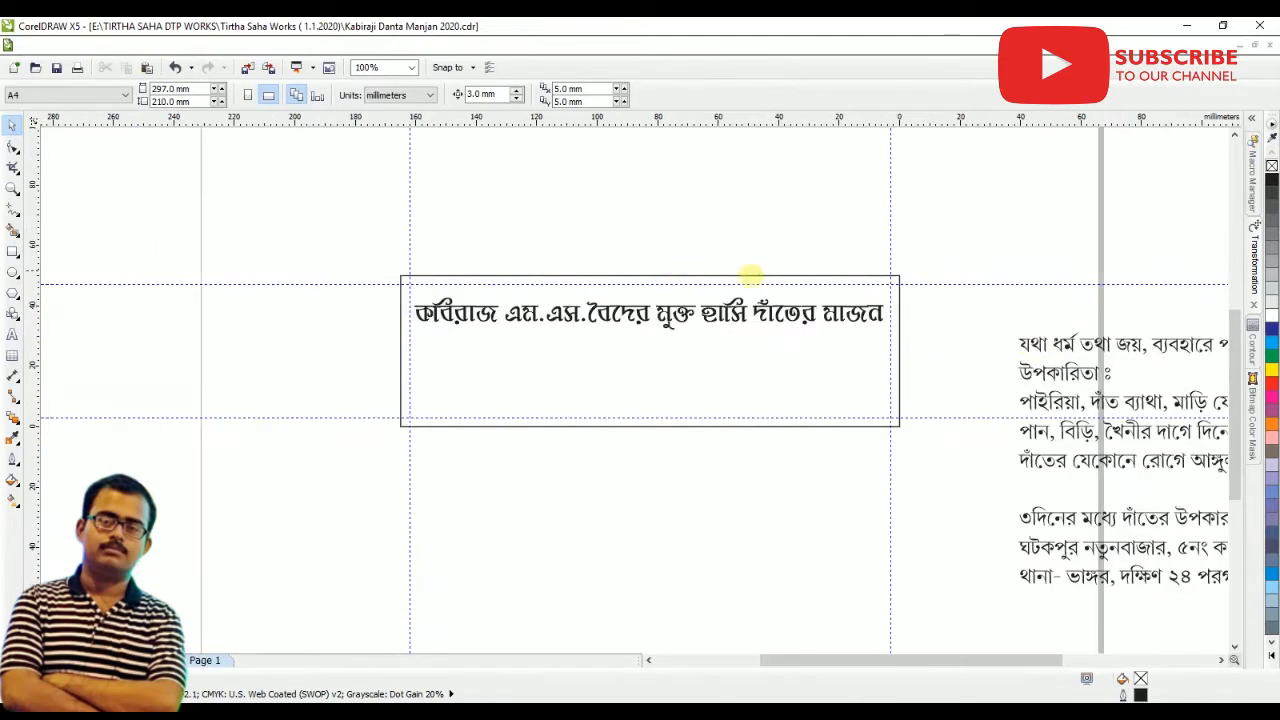
Move the Bengali body text below the label frame and split its first line off as separate text above the frame
{"action": "left_click_drag", "start_coordinate": [1093, 343], "coordinate": [691, 461]}
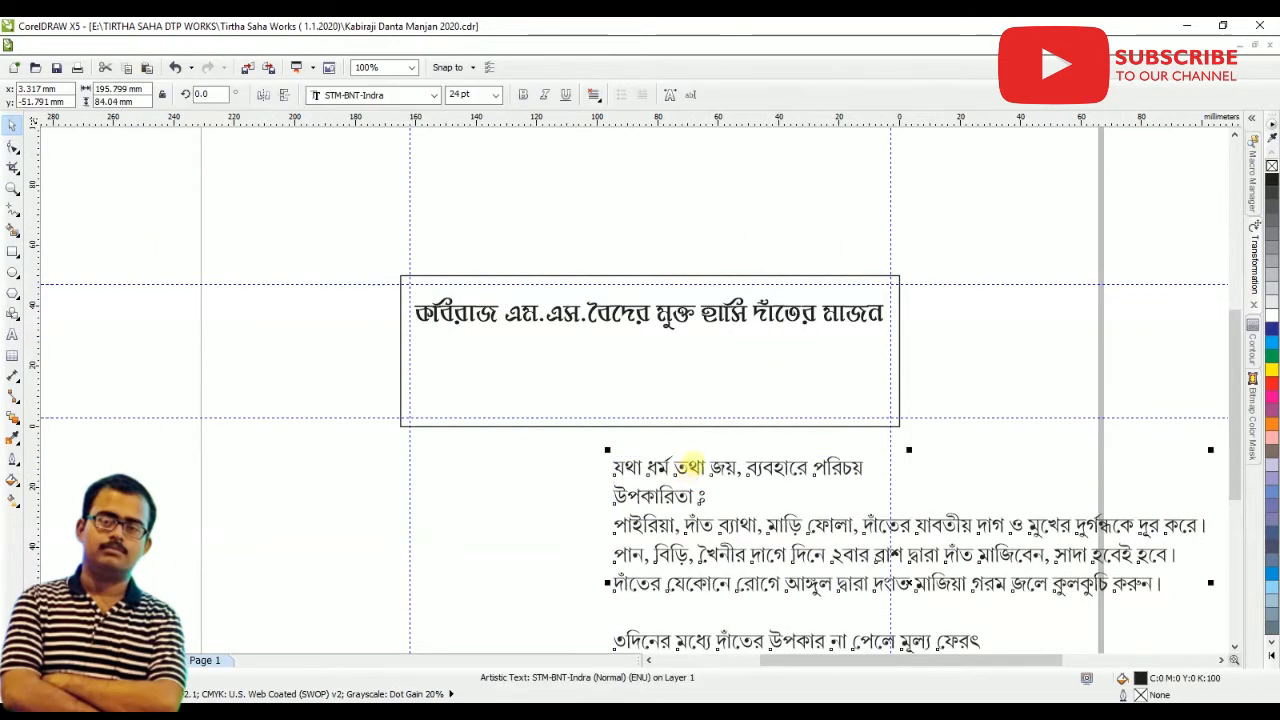
{"action": "scroll", "coordinate": [723, 397], "scroll_direction": "up", "scroll_amount": 1}
{"action": "left_click", "coordinate": [12, 335]}
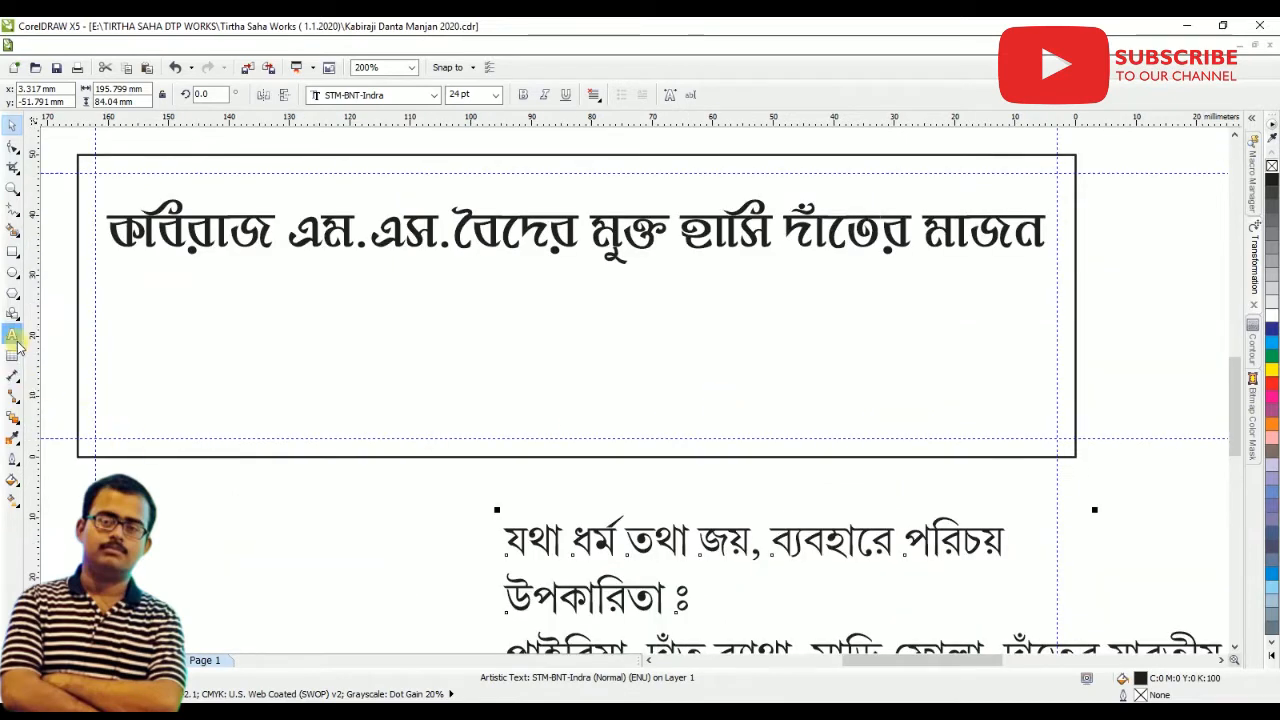
{"action": "left_click_drag", "start_coordinate": [507, 598], "coordinate": [484, 536]}
{"action": "key", "text": "ctrl+x"}
{"action": "scroll", "coordinate": [484, 536], "scroll_direction": "down", "scroll_amount": 2}
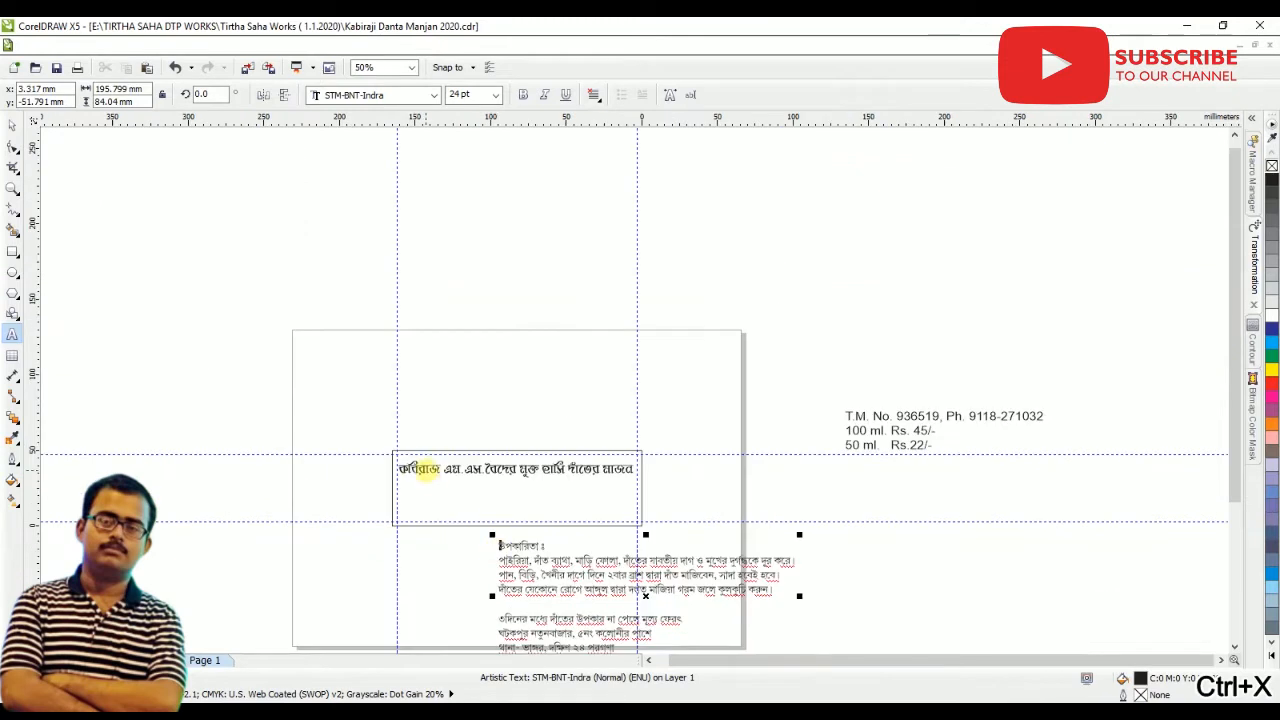
{"action": "scroll", "coordinate": [425, 470], "scroll_direction": "up", "scroll_amount": 2}
{"action": "left_click", "coordinate": [340, 286]}
{"action": "key", "text": "ctrl+v"}
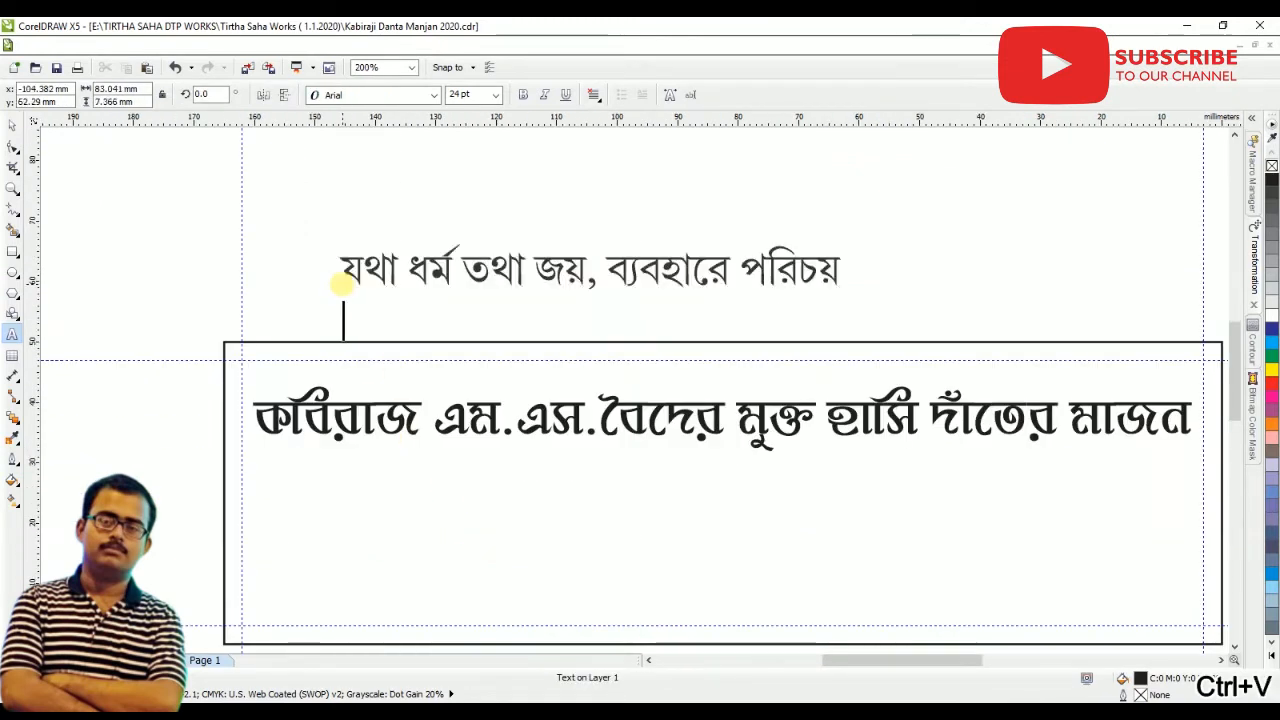
Set the tagline "যথা ধর্ম তথা জয়, ব্যবহারে পরিচয়" to 14 pt, place it above the heading, and lower the heading slightly
{"action": "left_click", "coordinate": [12, 124]}
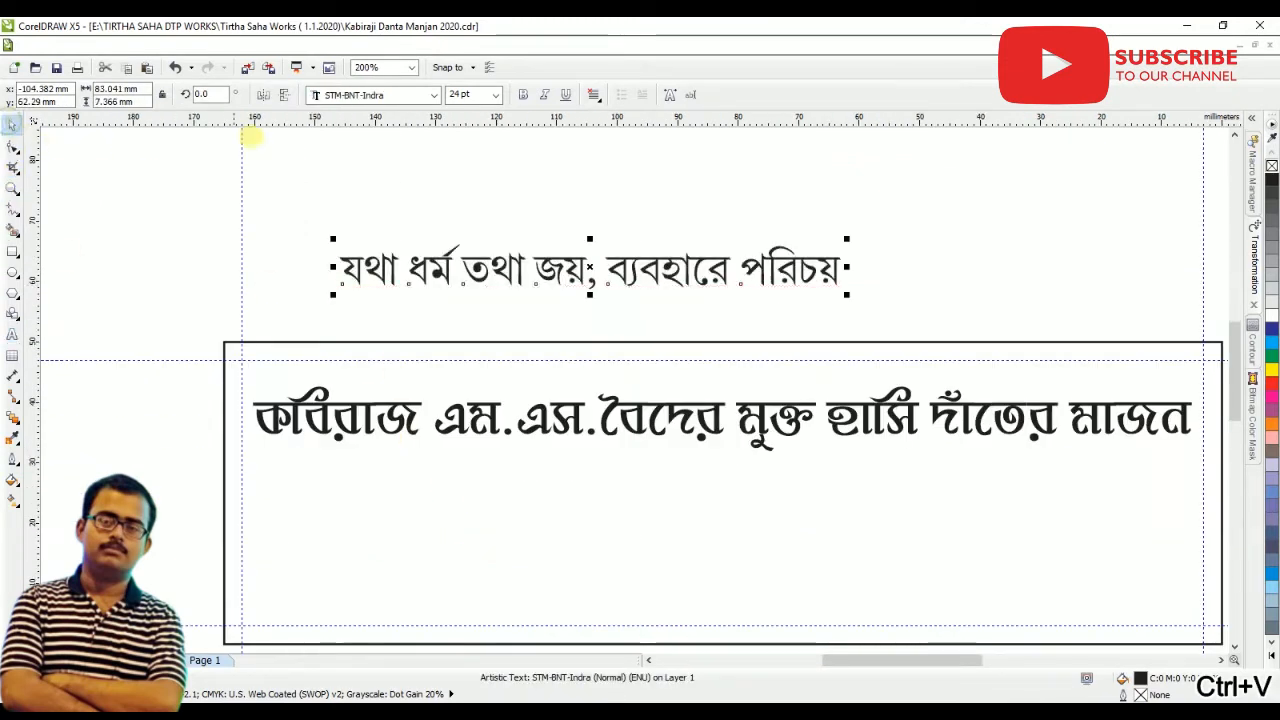
{"action": "left_click", "coordinate": [466, 94]}
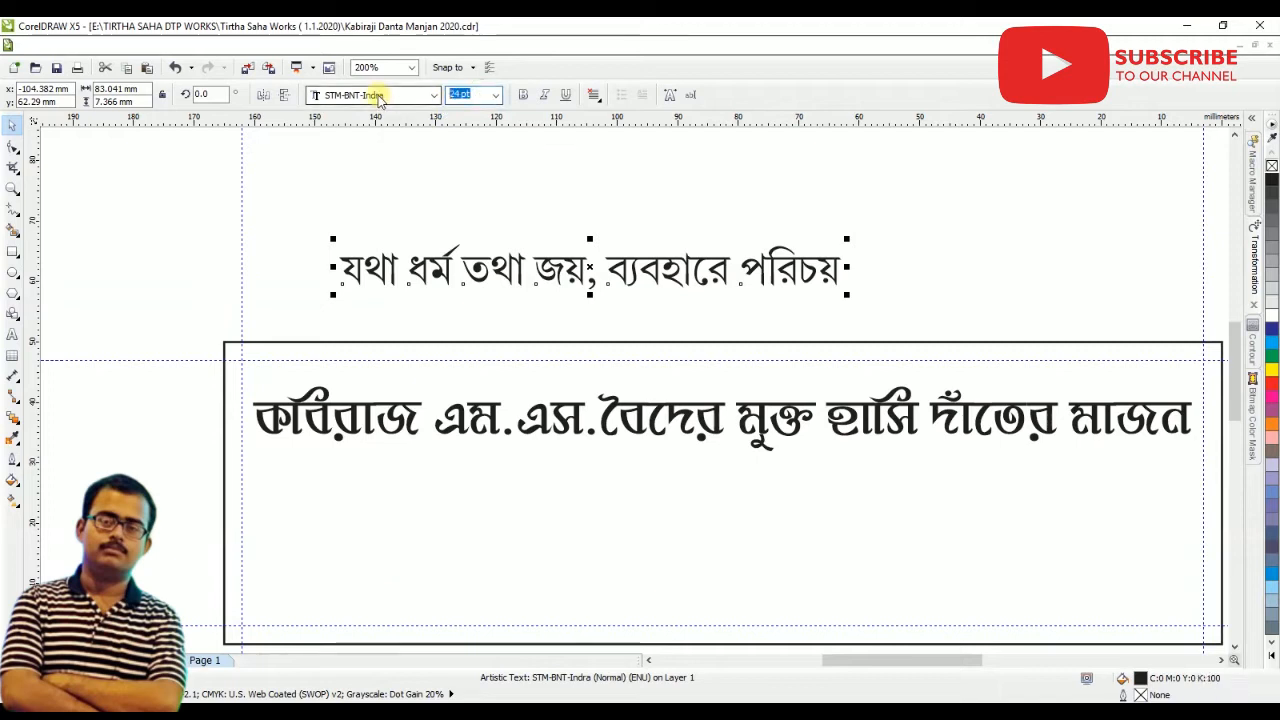
{"action": "type", "text": "14"}
{"action": "key", "text": "Return"}
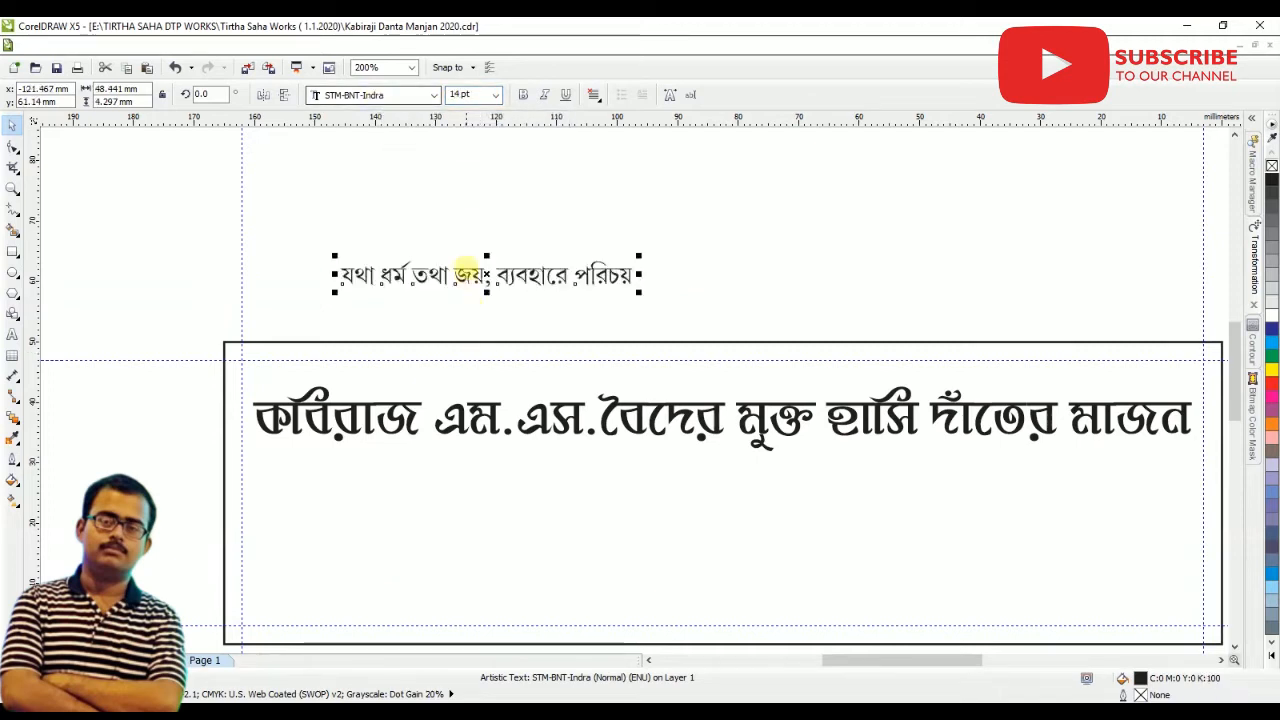
{"action": "left_click_drag", "start_coordinate": [470, 280], "coordinate": [386, 368]}
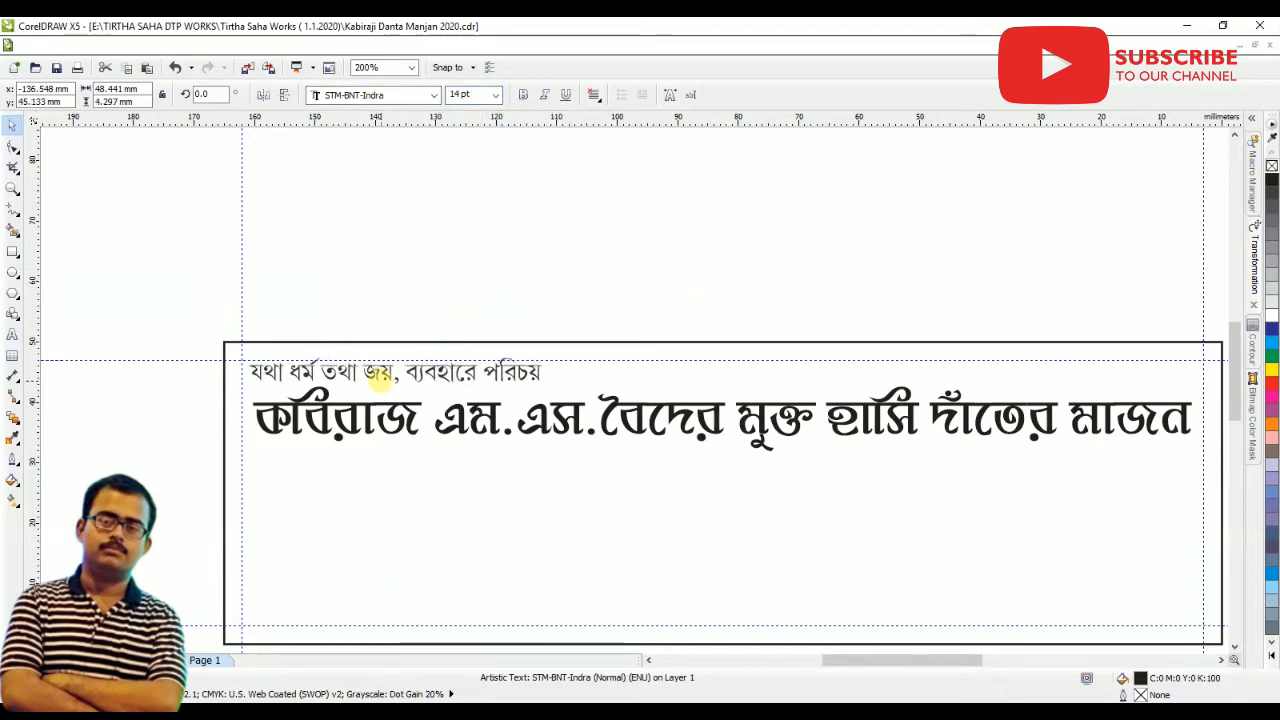
{"action": "scroll", "coordinate": [380, 375], "scroll_direction": "up", "scroll_amount": 1}
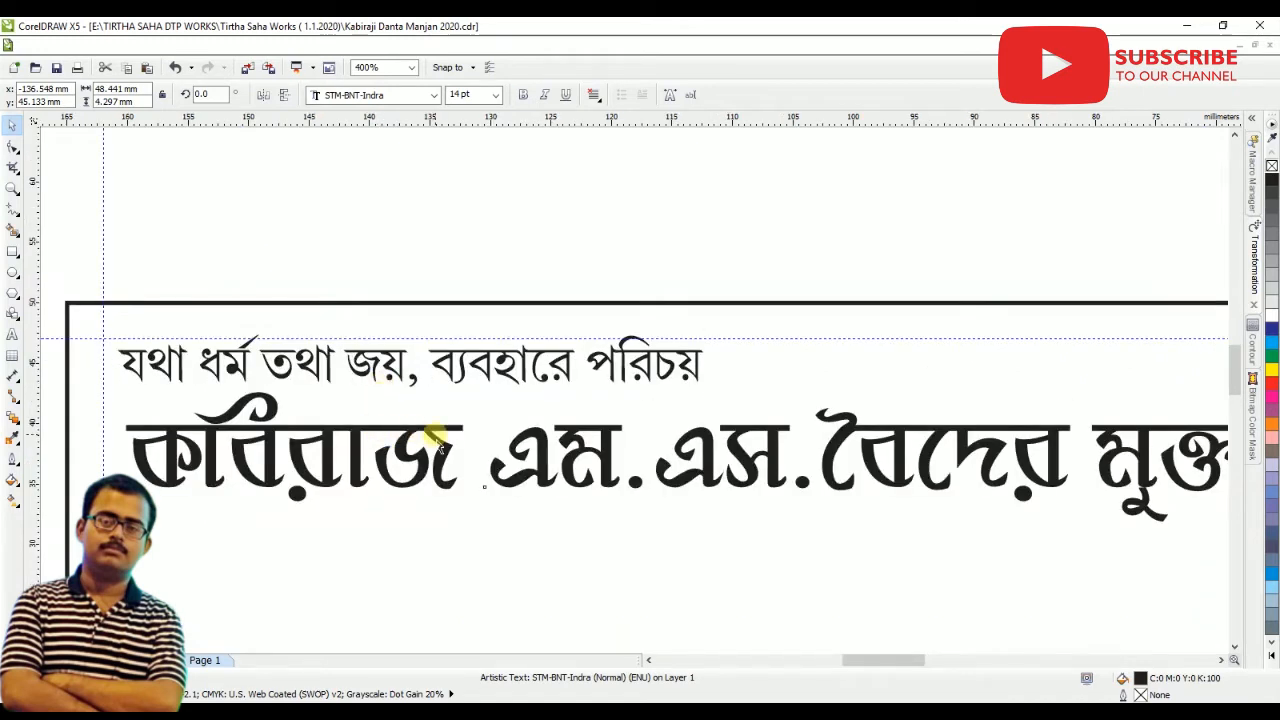
{"action": "left_click_drag", "start_coordinate": [438, 445], "coordinate": [438, 465]}
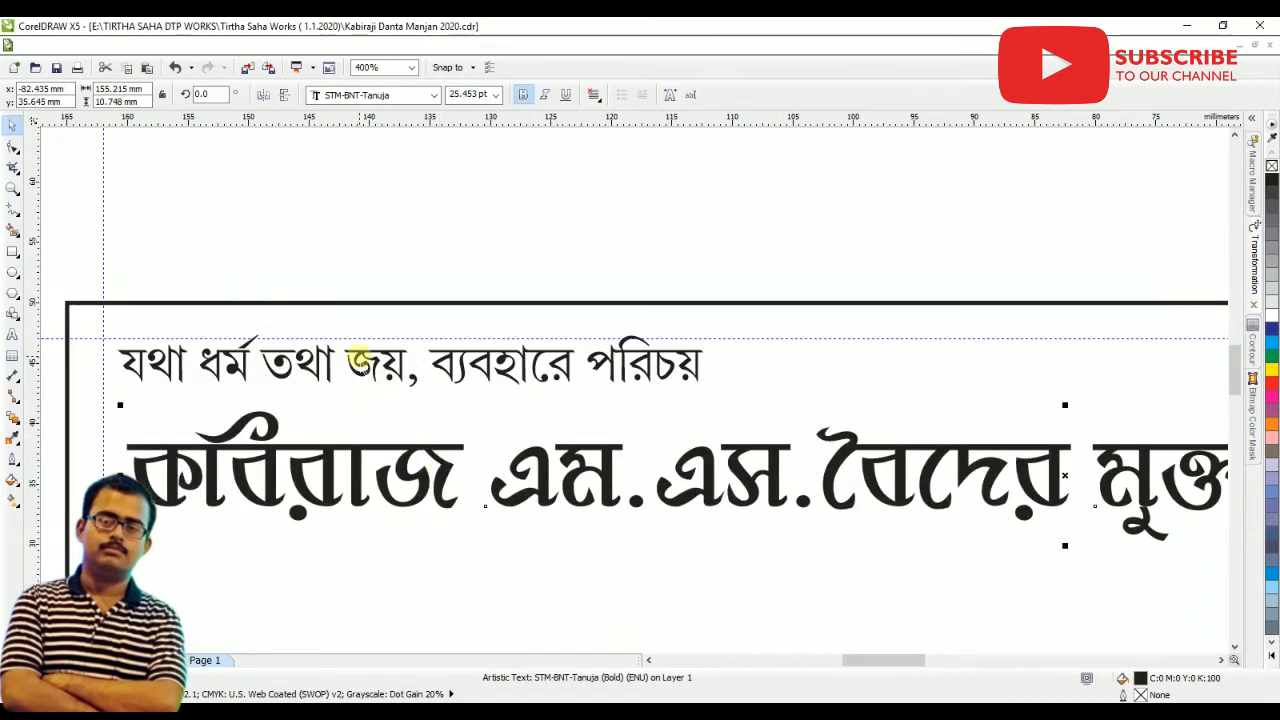
Make the tagline 16 pt bold and position it at the corner of the left and upper margin guides
{"action": "left_click", "coordinate": [360, 360]}
{"action": "left_click", "coordinate": [466, 94]}
{"action": "type", "text": "16"}
{"action": "key", "text": "Return"}
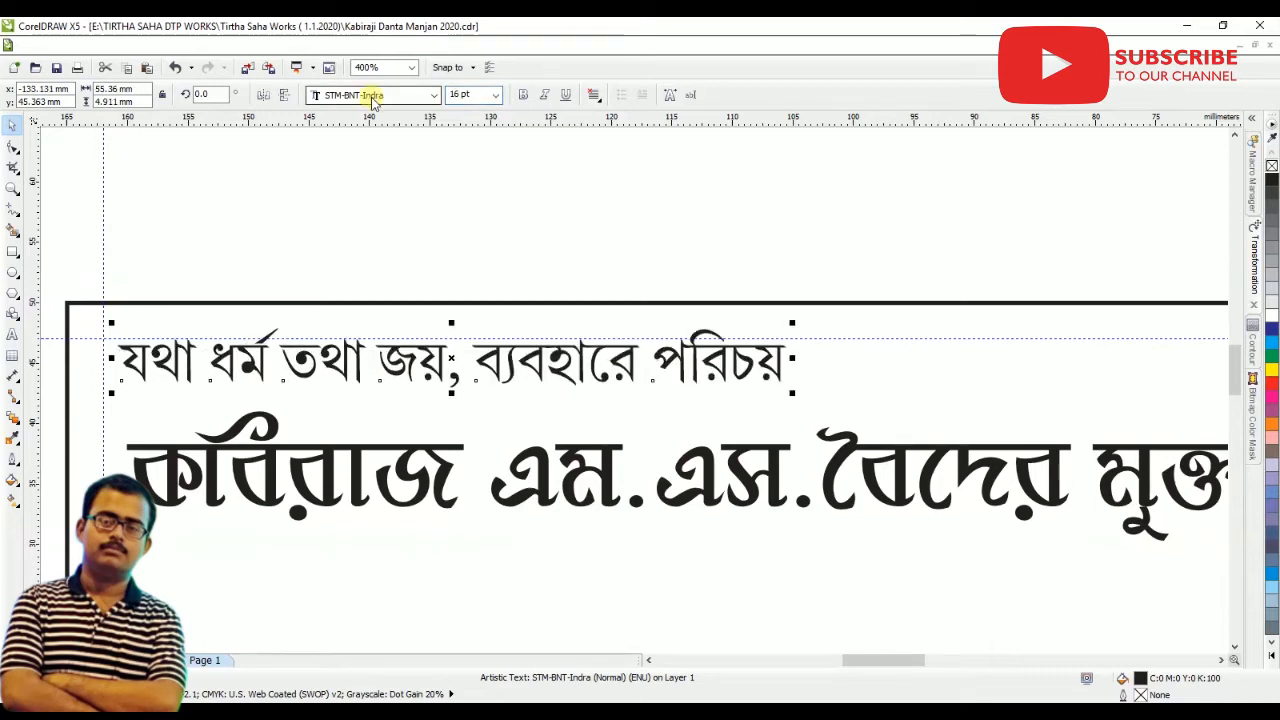
{"action": "left_click", "coordinate": [522, 94]}
{"action": "mouse_move", "coordinate": [360, 349]}
{"action": "left_mouse_down"}
{"action": "mouse_move", "coordinate": [325, 360]}
{"action": "mouse_move", "coordinate": [345, 362]}
{"action": "left_mouse_up"}
{"action": "scroll", "coordinate": [345, 362], "scroll_direction": "down", "scroll_amount": 2}
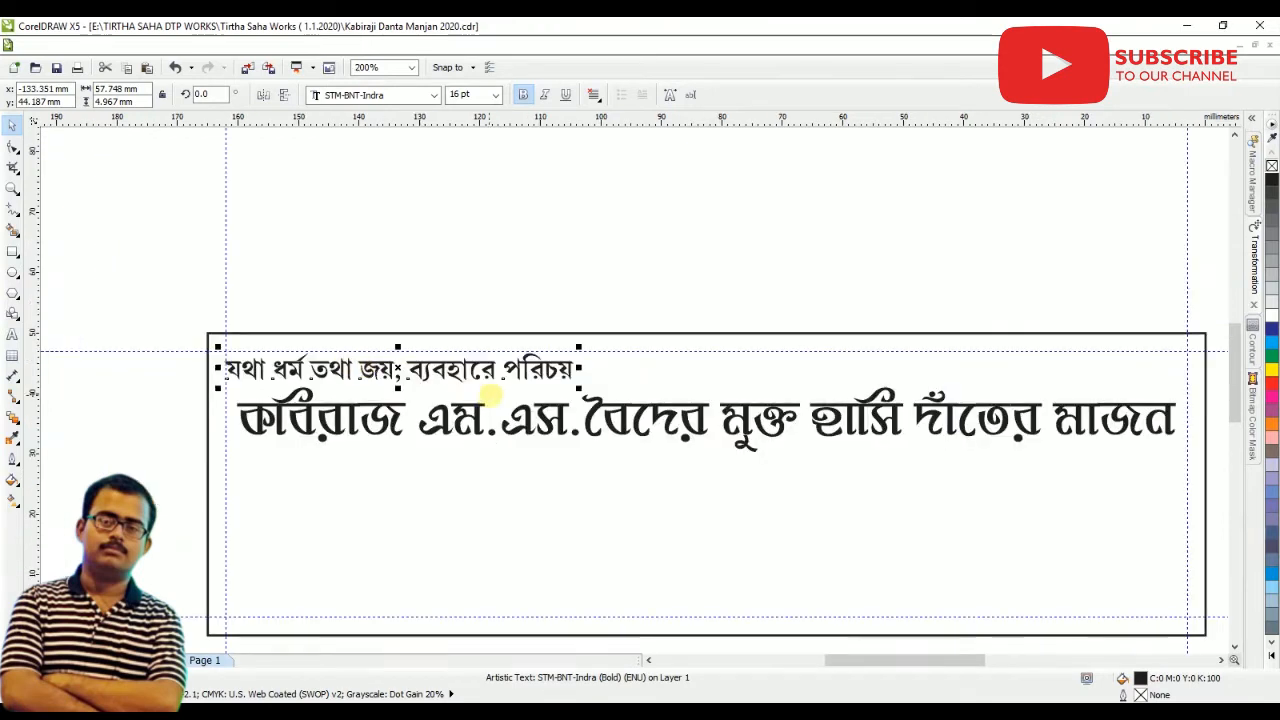
Center the heading horizontally on the label frame using Align and Distribute
{"action": "left_click", "coordinate": [592, 405]}
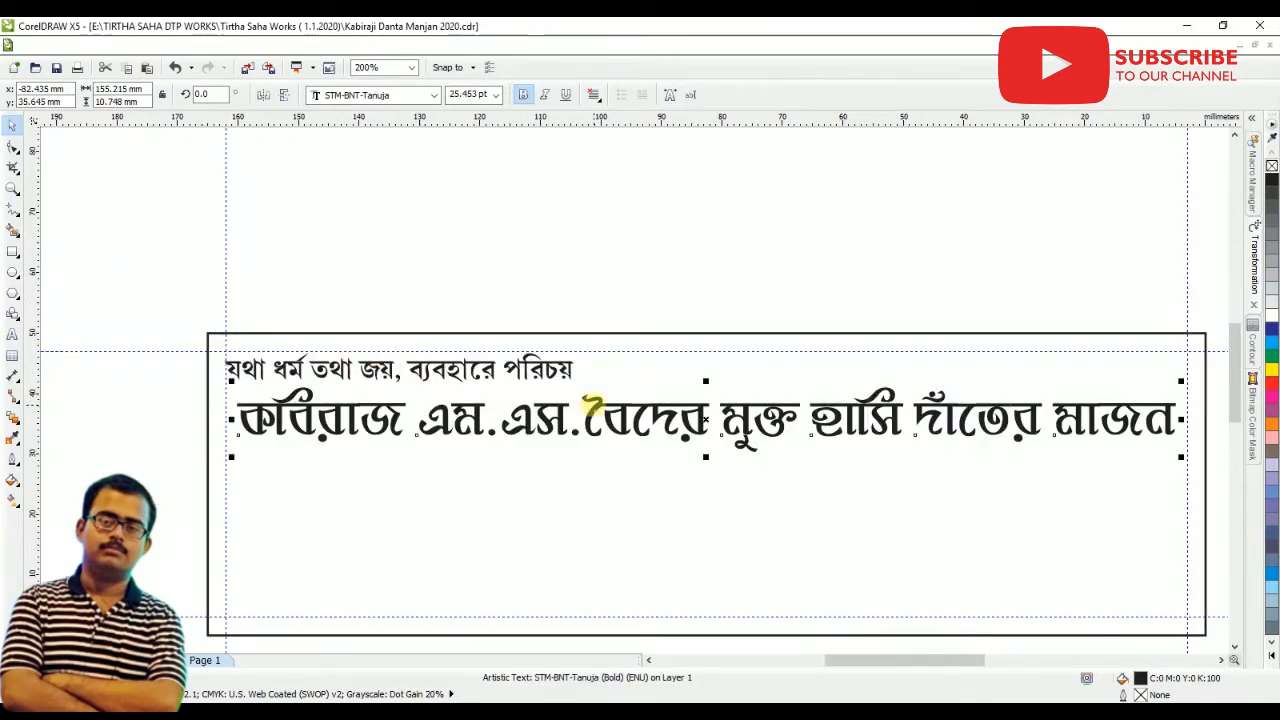
{"action": "left_click", "coordinate": [634, 336], "text": "shift"}
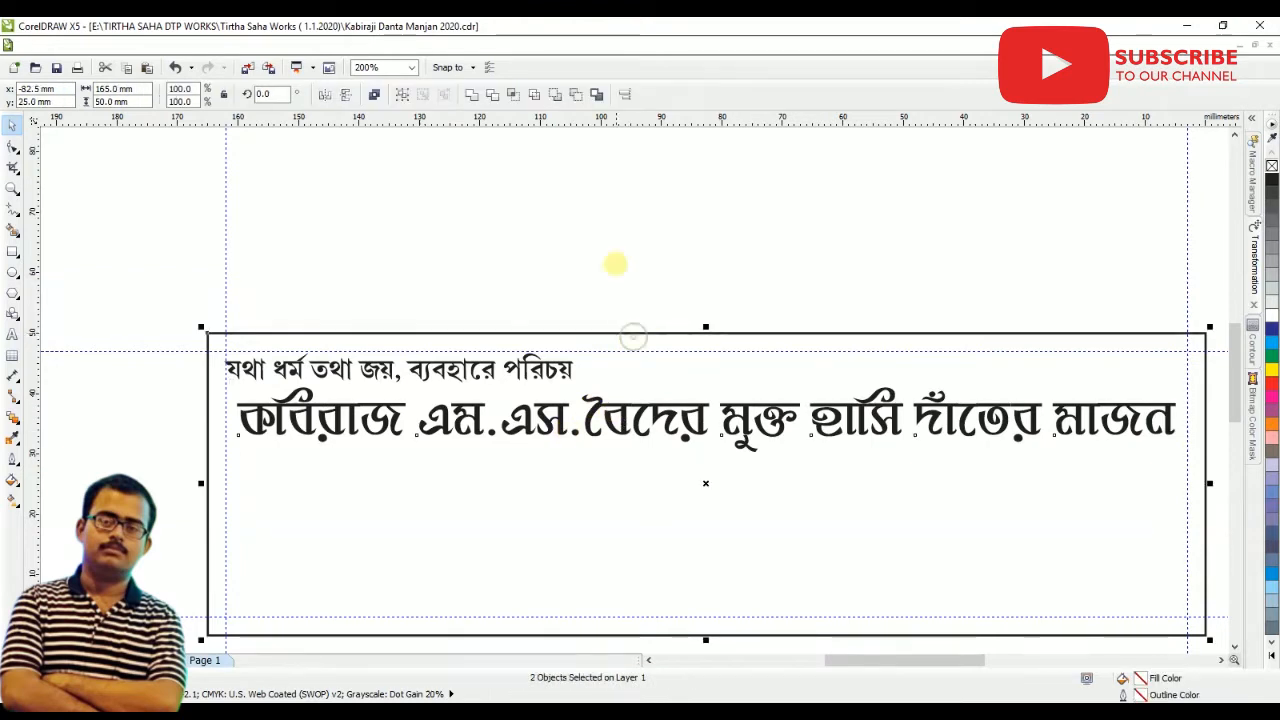
{"action": "left_click", "coordinate": [623, 94]}
{"action": "left_click", "coordinate": [663, 343]}
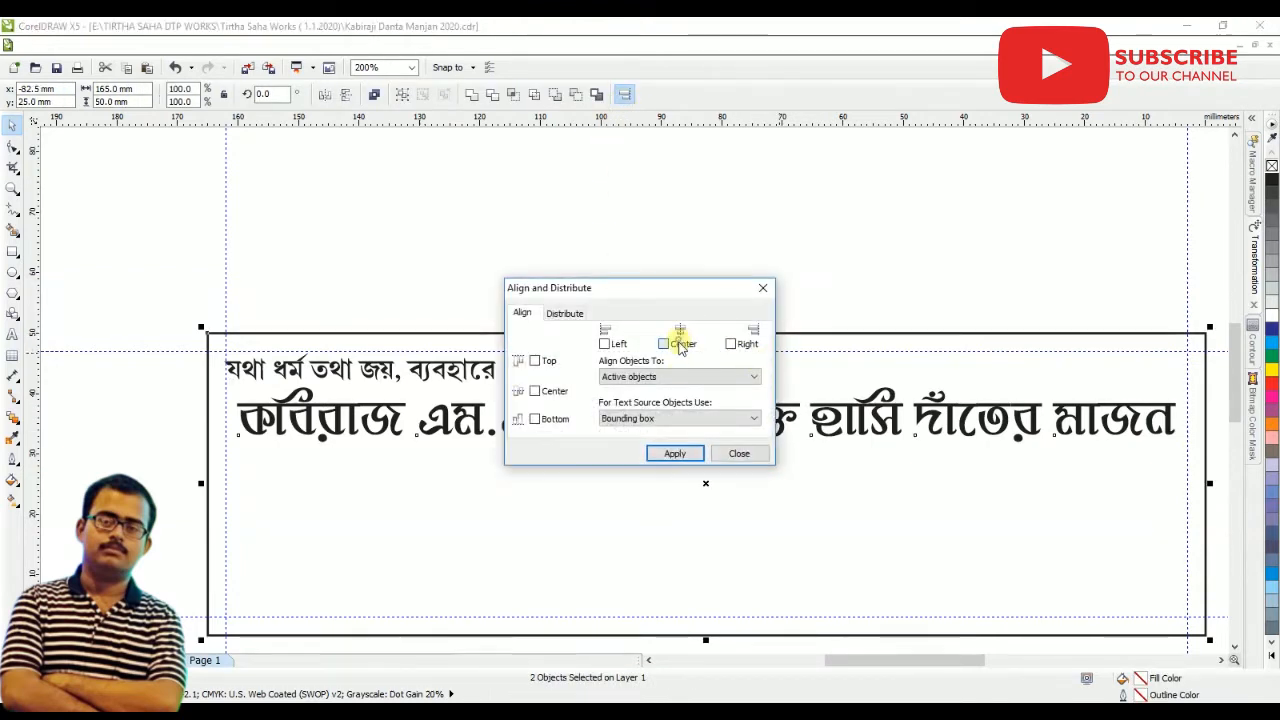
{"action": "left_click", "coordinate": [676, 453]}
{"action": "left_click", "coordinate": [739, 453]}
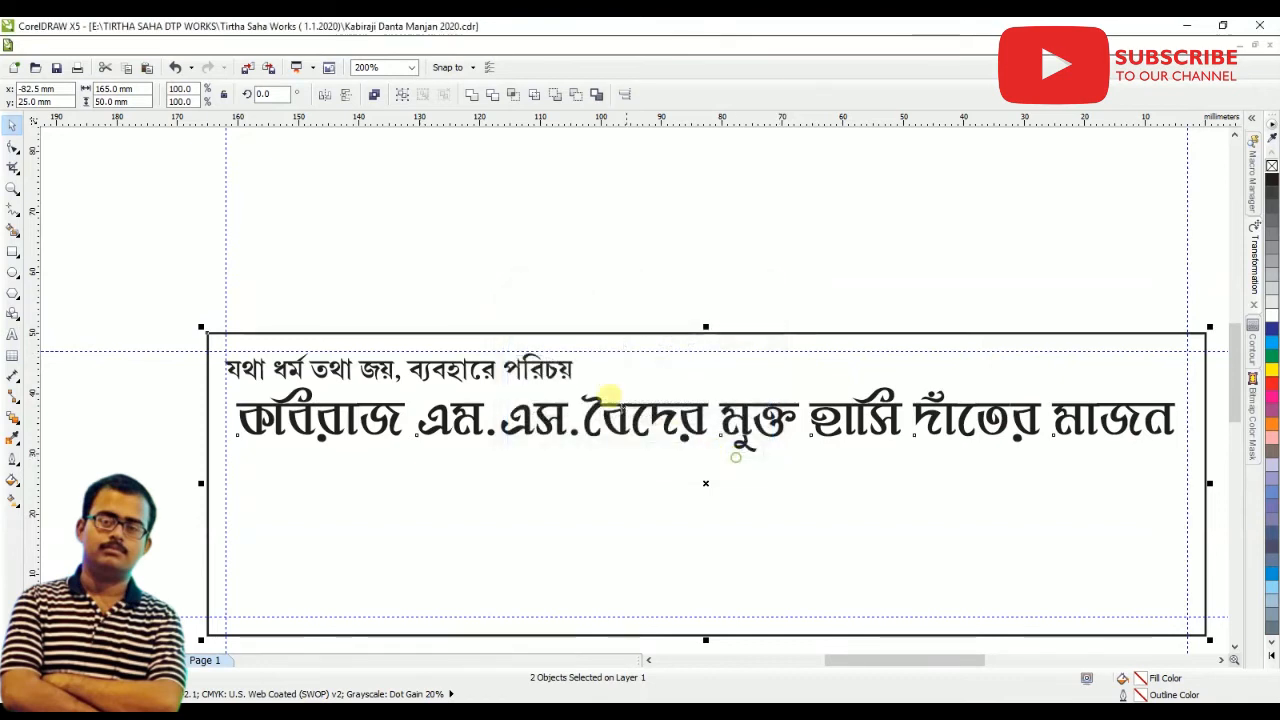
Move the English trademark, phone and price text above the label frame and break it apart into separate lines
{"action": "scroll", "coordinate": [523, 363], "scroll_direction": "down", "scroll_amount": 2}
{"action": "left_click_drag", "start_coordinate": [957, 317], "coordinate": [610, 340]}
{"action": "key", "text": "ctrl+k"}
{"action": "scroll", "coordinate": [610, 340], "scroll_direction": "up", "scroll_amount": 2}
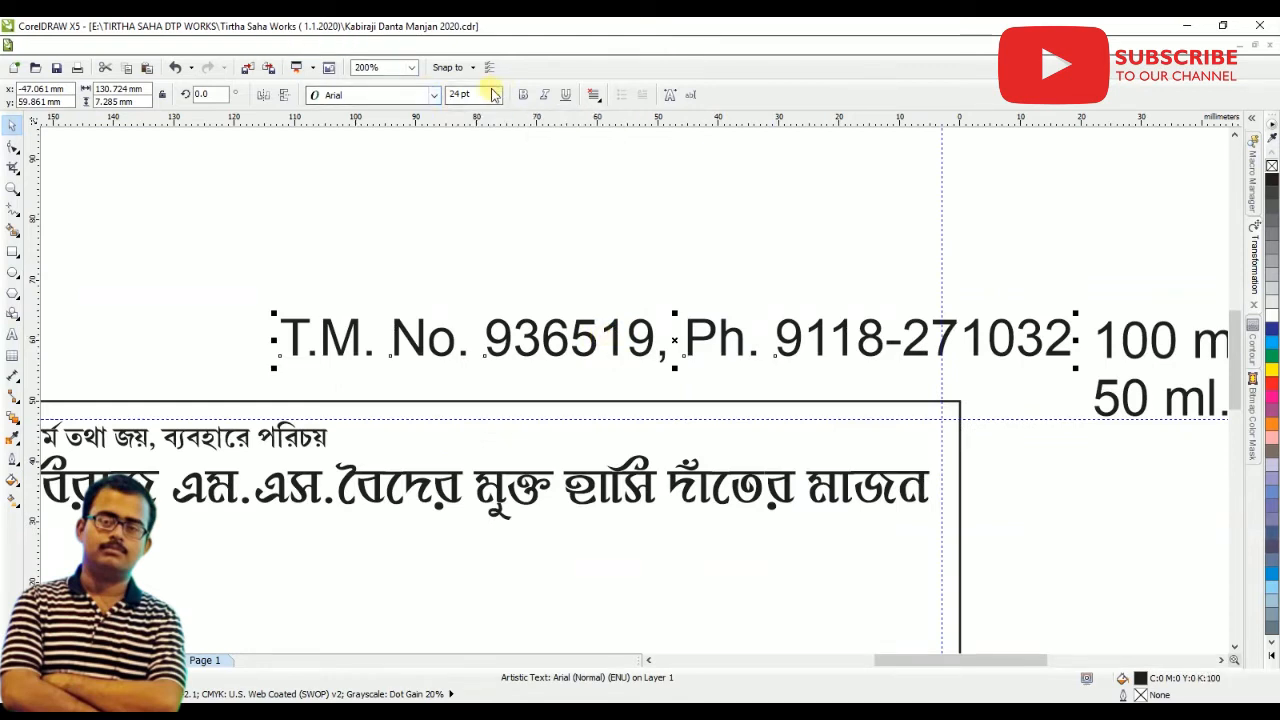
Set the trademark and phone line to 14 pt and place it beside the tagline above the heading
{"action": "type", "text": "14"}
{"action": "key", "text": "Return"}
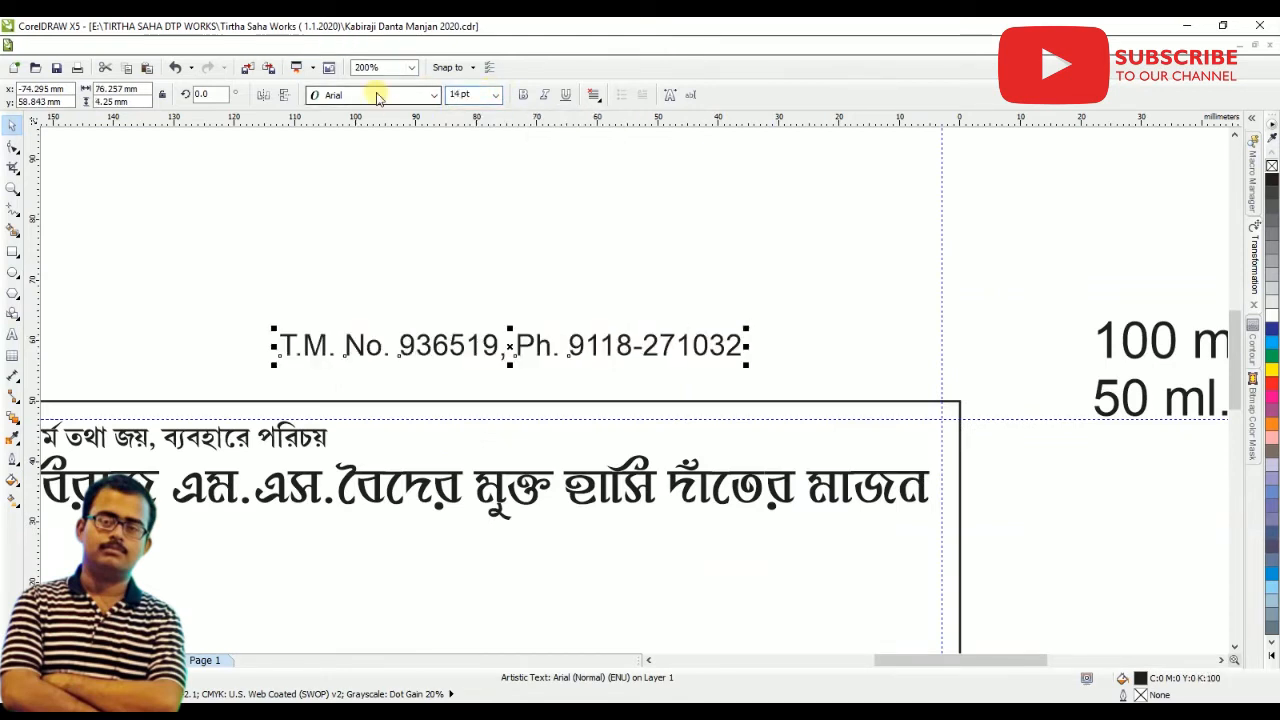
{"action": "left_click_drag", "start_coordinate": [453, 346], "coordinate": [491, 436]}
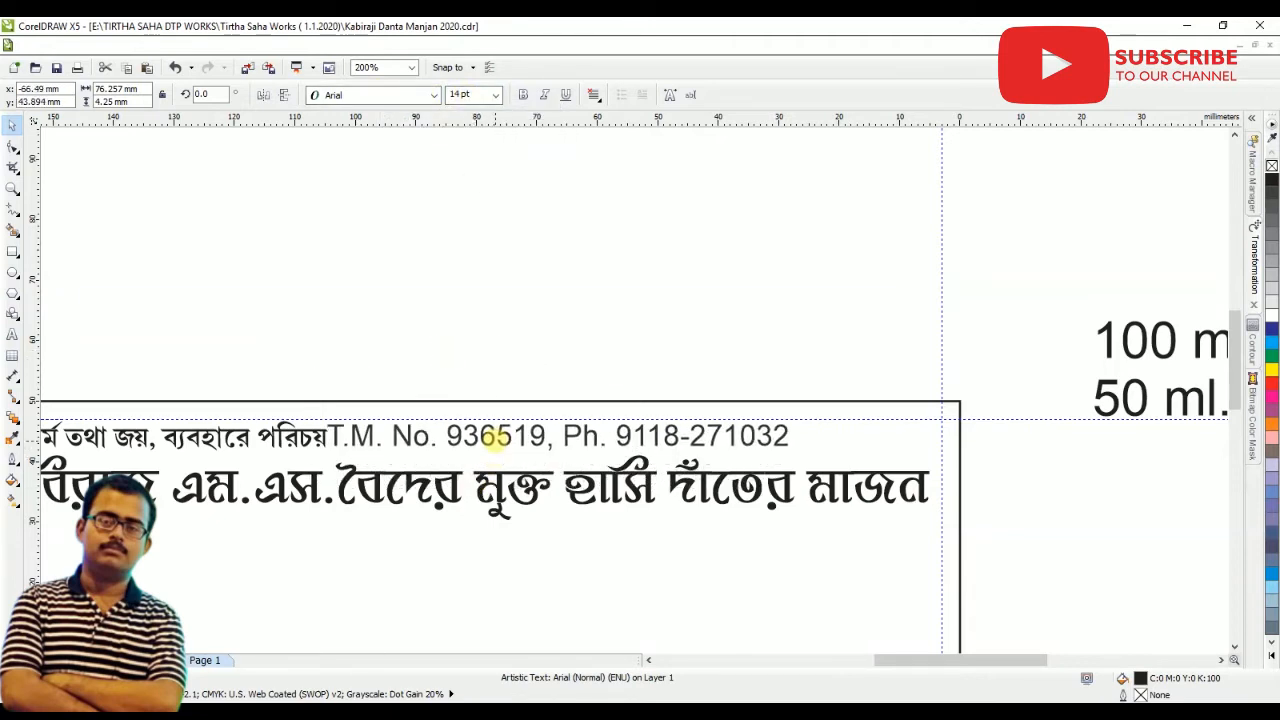
Reduce the trademark and phone line to 13 pt and make it bold
{"action": "left_click", "coordinate": [478, 94]}
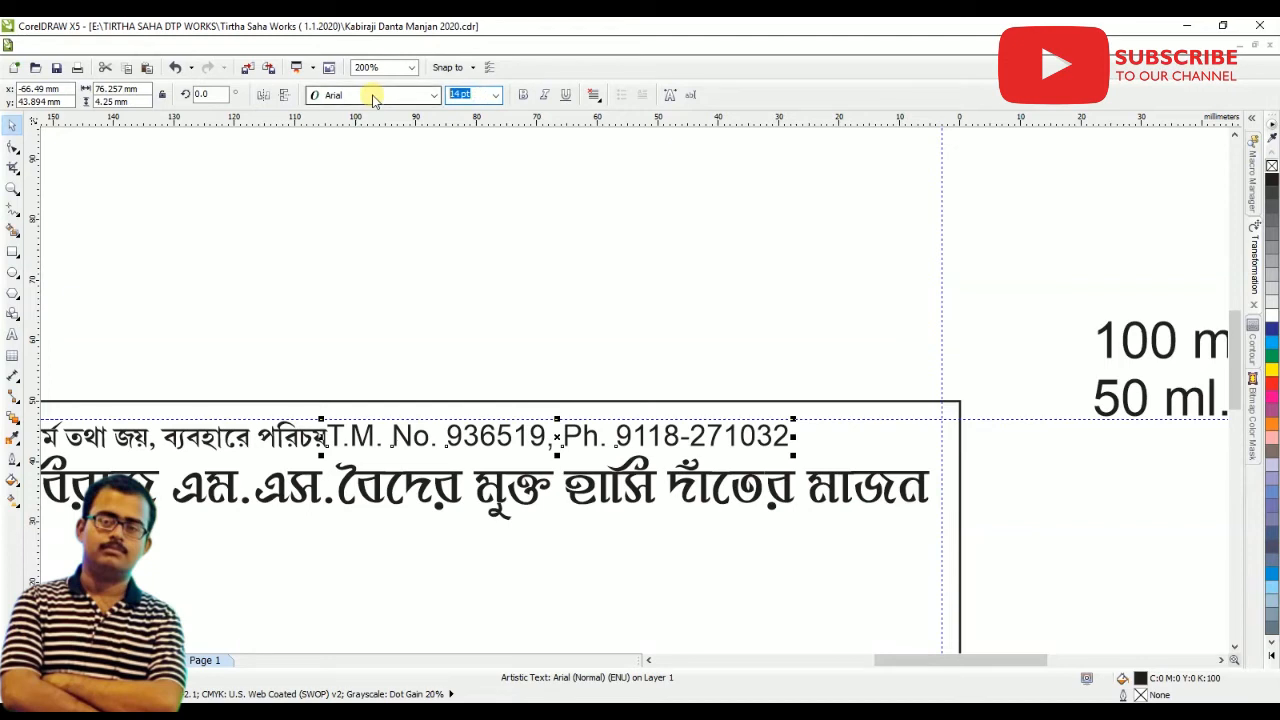
{"action": "type", "text": "13"}
{"action": "key", "text": "Return"}
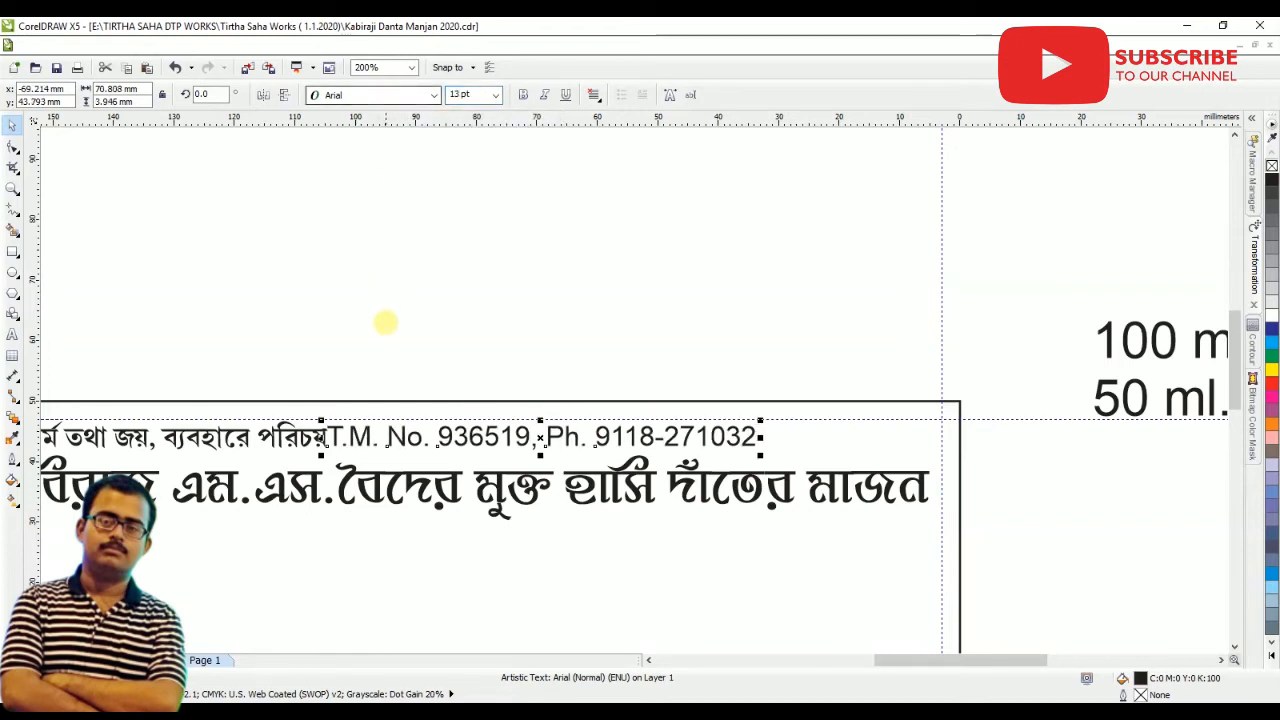
{"action": "left_click", "coordinate": [529, 96]}
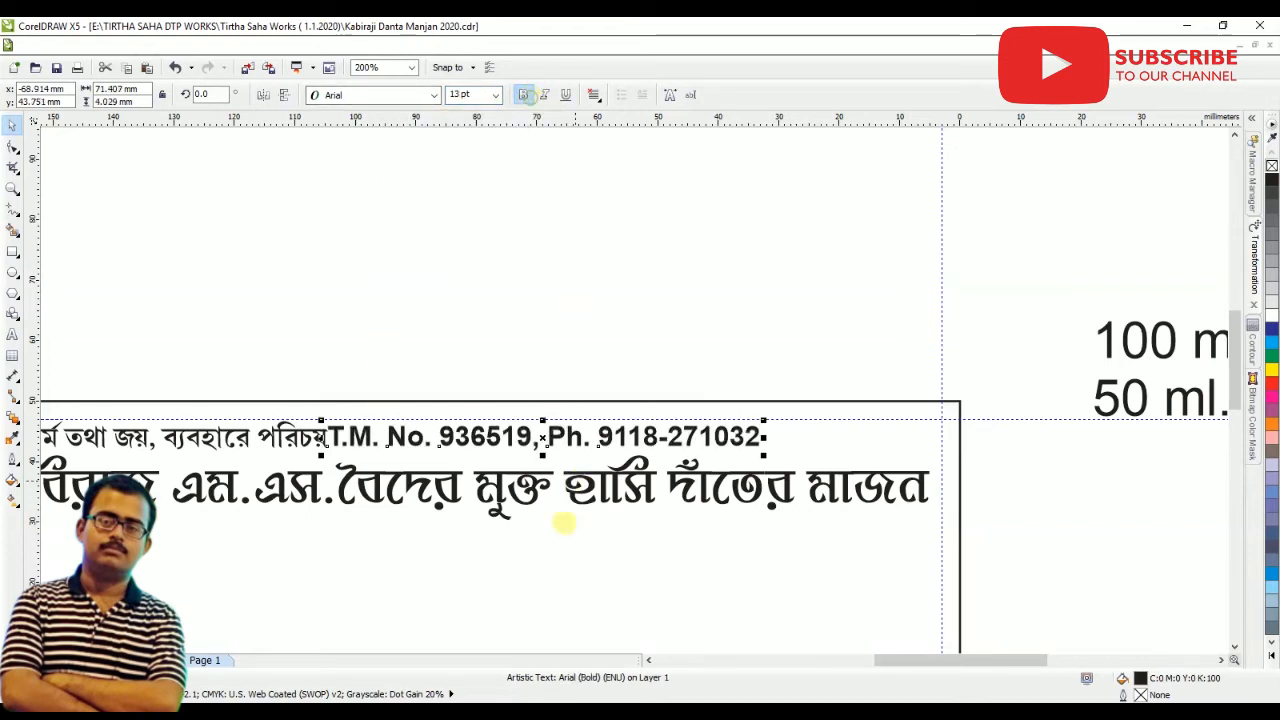
Move the trademark and phone line so its end meets the right margin guide just under the upper guide
{"action": "left_click_drag", "start_coordinate": [490, 433], "coordinate": [679, 432]}
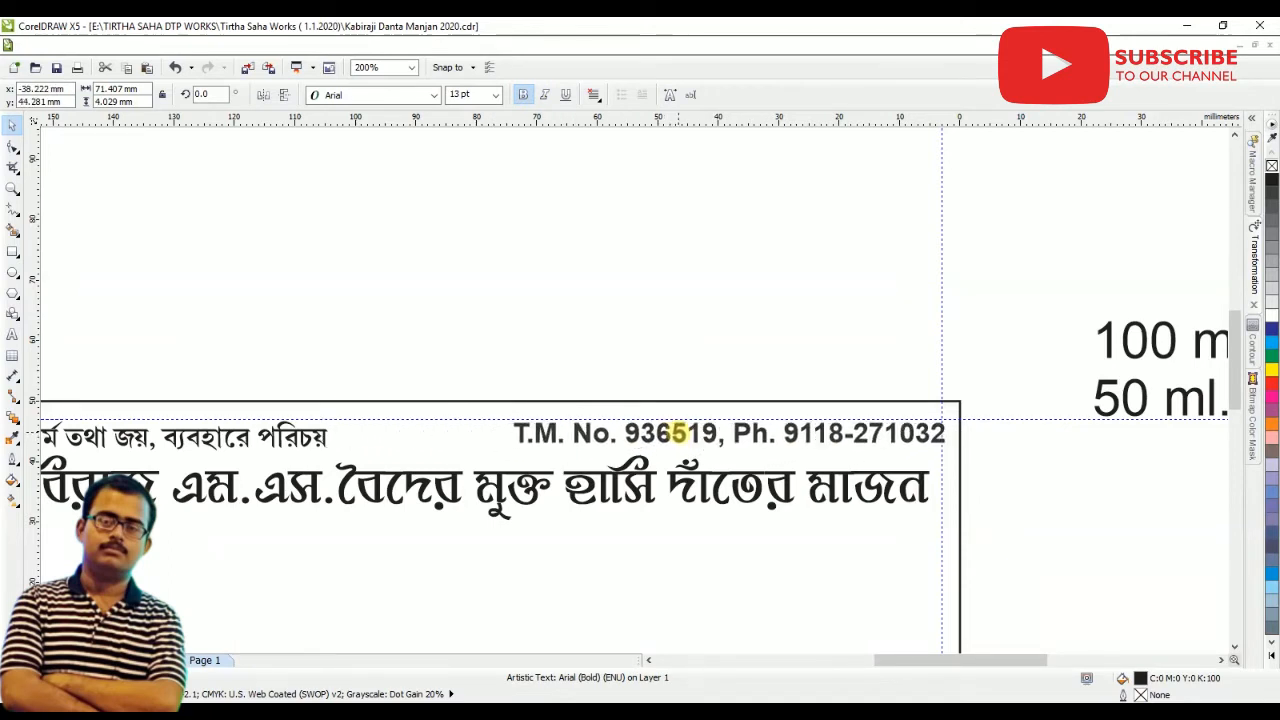
{"action": "scroll", "coordinate": [860, 425], "scroll_direction": "up", "scroll_amount": 4}
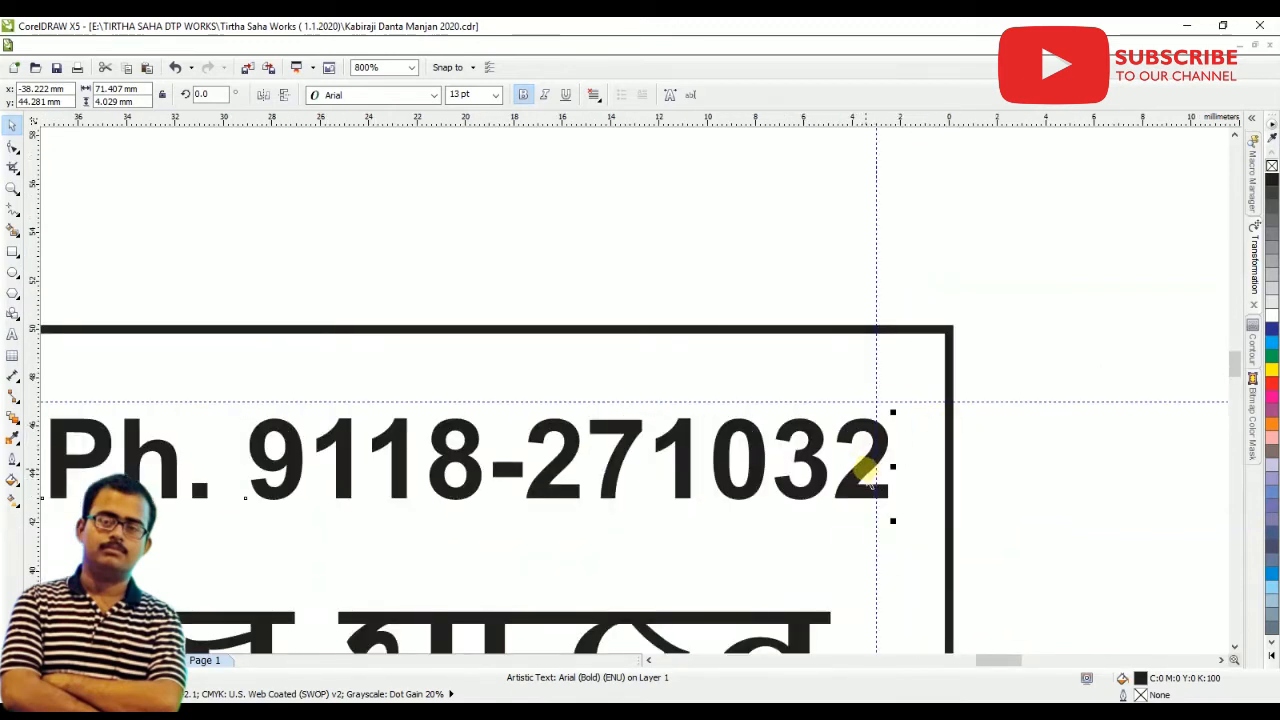
{"action": "key", "text": "Tab"}
{"action": "left_click_drag", "start_coordinate": [854, 495], "coordinate": [843, 484]}
{"action": "scroll", "coordinate": [883, 463], "scroll_direction": "down", "scroll_amount": 2}
{"action": "left_click", "coordinate": [1025, 471]}
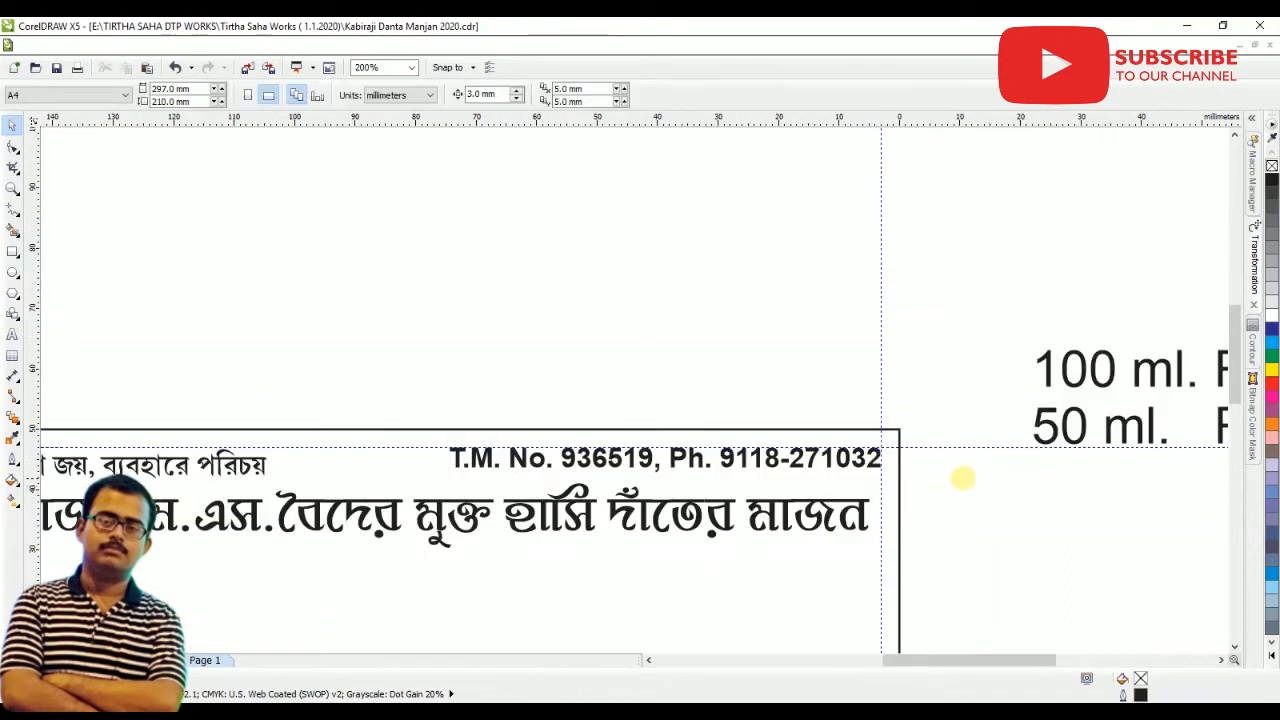
{"action": "scroll", "coordinate": [962, 479], "scroll_direction": "down", "scroll_amount": 2}
{"action": "scroll", "coordinate": [847, 488], "scroll_direction": "up", "scroll_amount": 2}
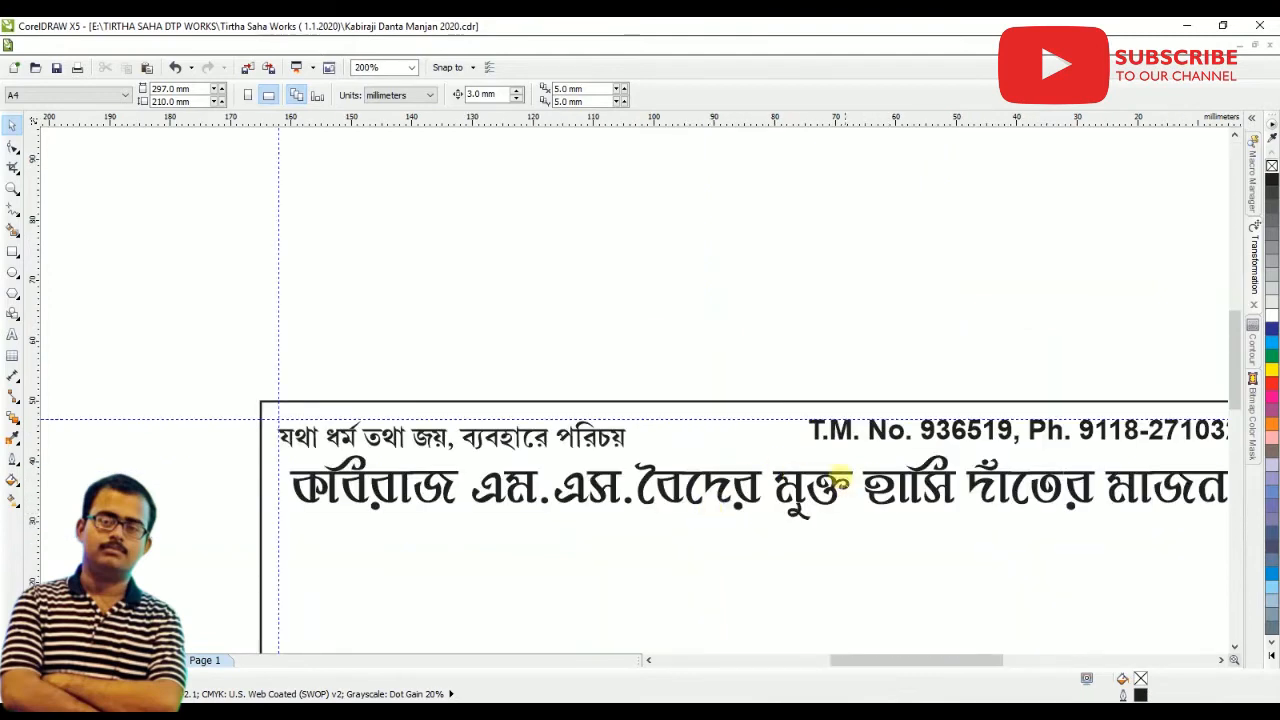
{"action": "scroll", "coordinate": [754, 483], "scroll_direction": "up", "scroll_amount": 1}
{"action": "left_click", "coordinate": [754, 483]}
{"action": "scroll", "coordinate": [754, 483], "scroll_direction": "down", "scroll_amount": 1}
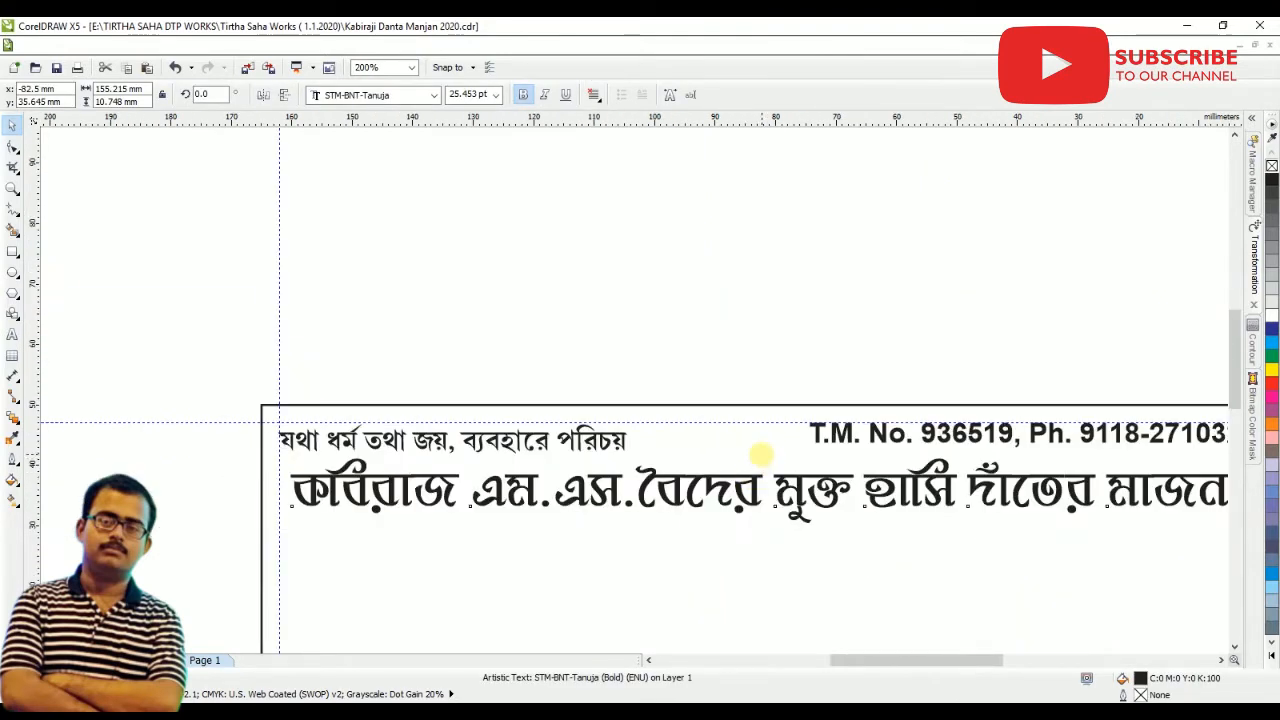
{"action": "left_click_drag", "start_coordinate": [761, 455], "coordinate": [761, 452]}
Add a horizontal guide about 5 mm below the upper margin guide, between the tagline and the heading
{"action": "left_click", "coordinate": [845, 445]}
{"action": "scroll", "coordinate": [1000, 450], "scroll_direction": "up", "scroll_amount": 1}
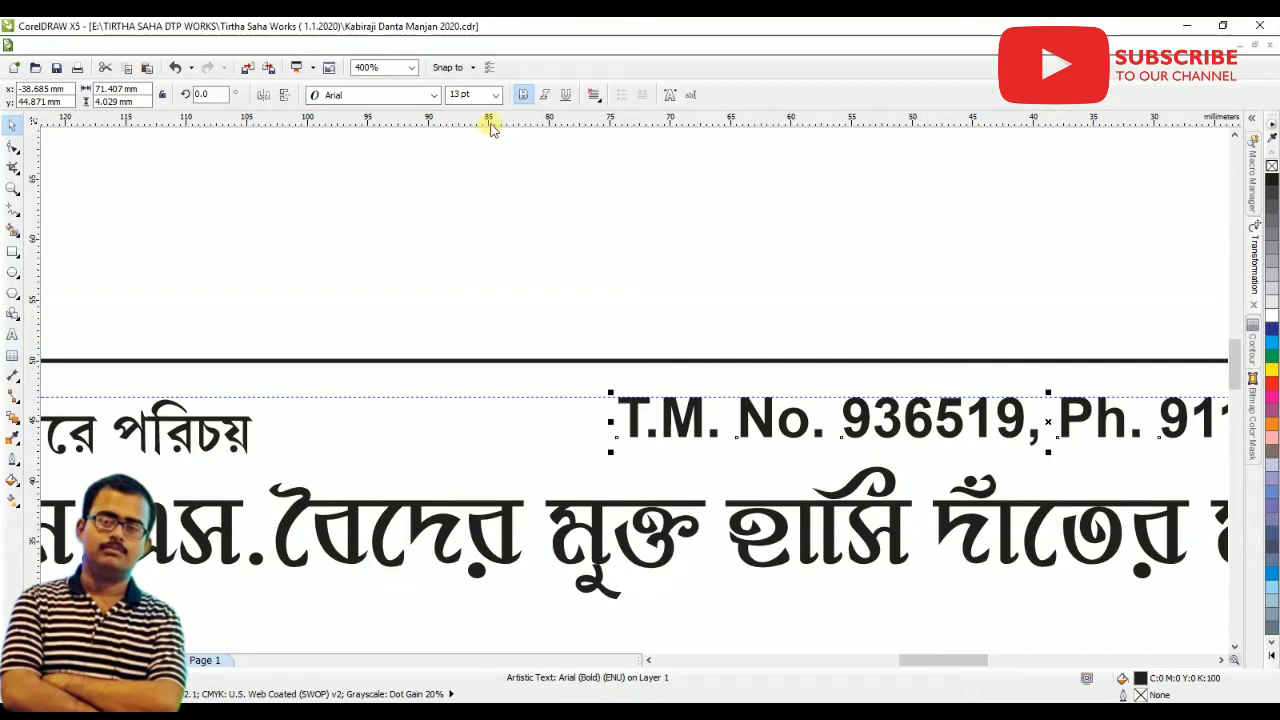
{"action": "left_click", "coordinate": [446, 458]}
Stretch the trademark and phone line vertically to about 4.6 mm high, fitting it between the two upper guides
{"action": "left_click", "coordinate": [1005, 480]}
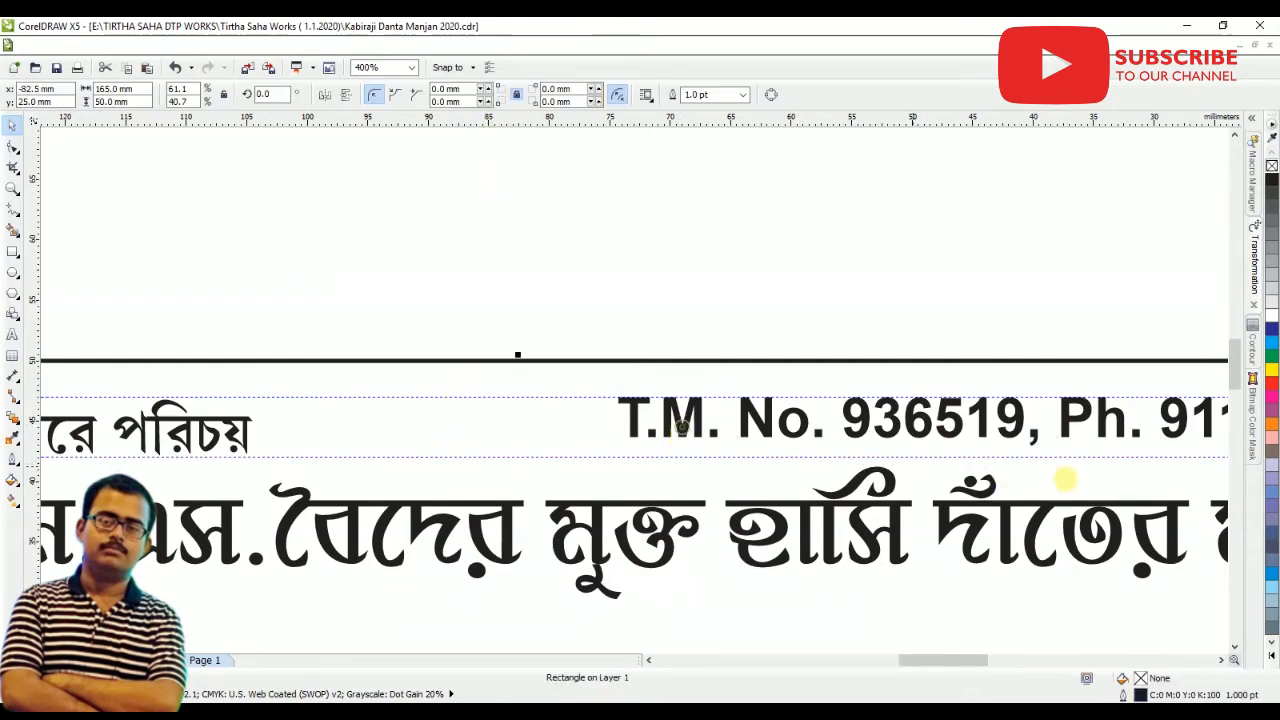
{"action": "left_click", "coordinate": [1011, 443]}
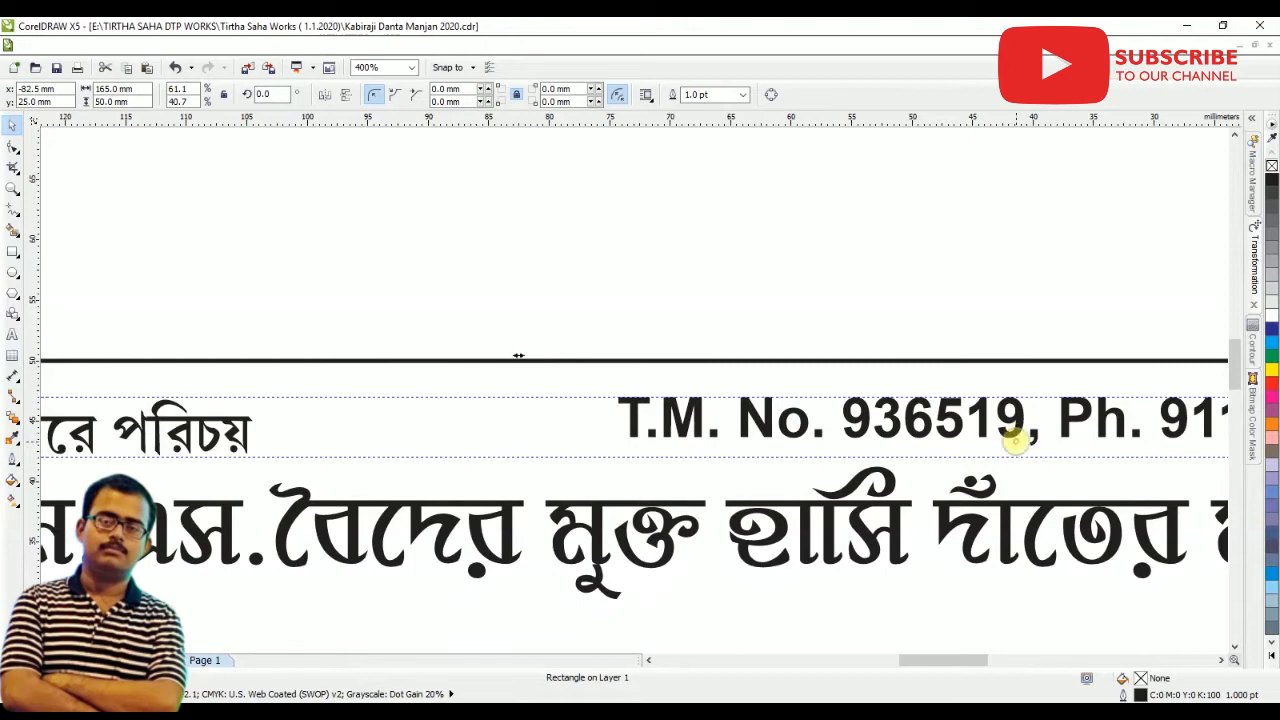
{"action": "left_click", "coordinate": [1010, 428]}
{"action": "left_click_drag", "start_coordinate": [1047, 455], "coordinate": [1016, 428]}
{"action": "scroll", "coordinate": [1000, 420], "scroll_direction": "up", "scroll_amount": 2}
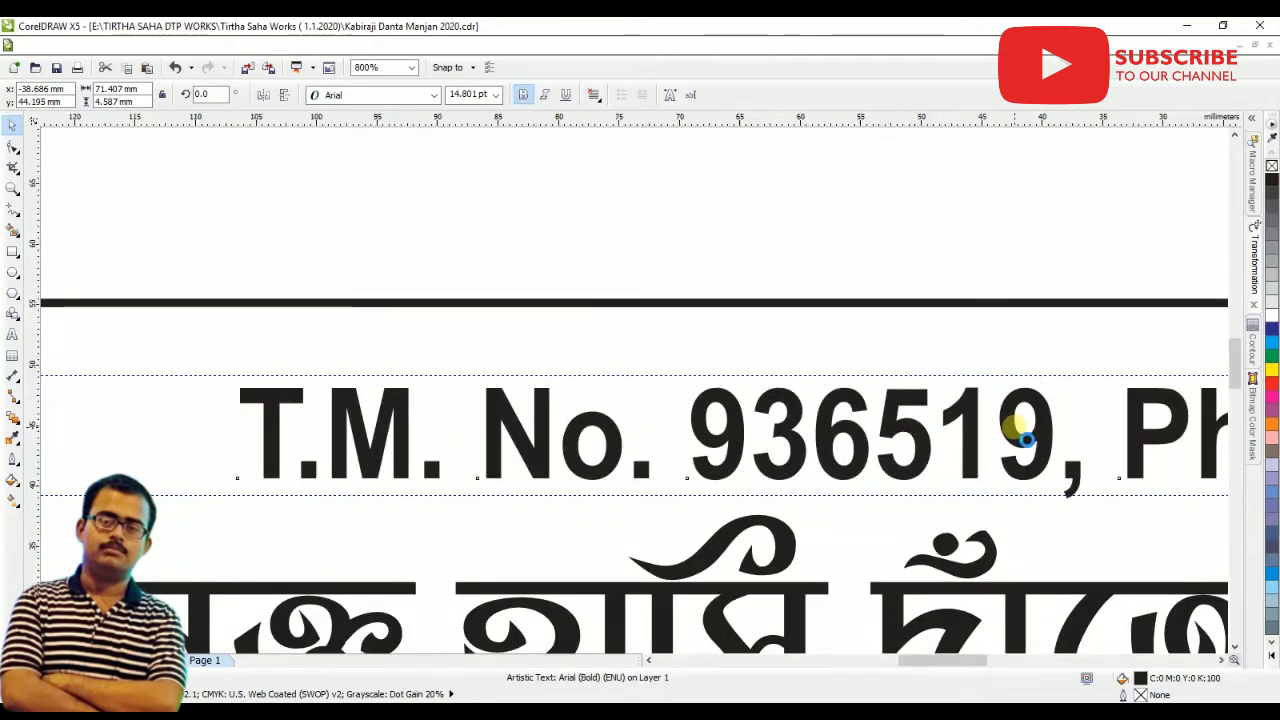
{"action": "scroll", "coordinate": [1014, 429], "scroll_direction": "down", "scroll_amount": 2}
{"action": "left_click", "coordinate": [989, 330]}
{"action": "scroll", "coordinate": [592, 457], "scroll_direction": "down", "scroll_amount": 1}
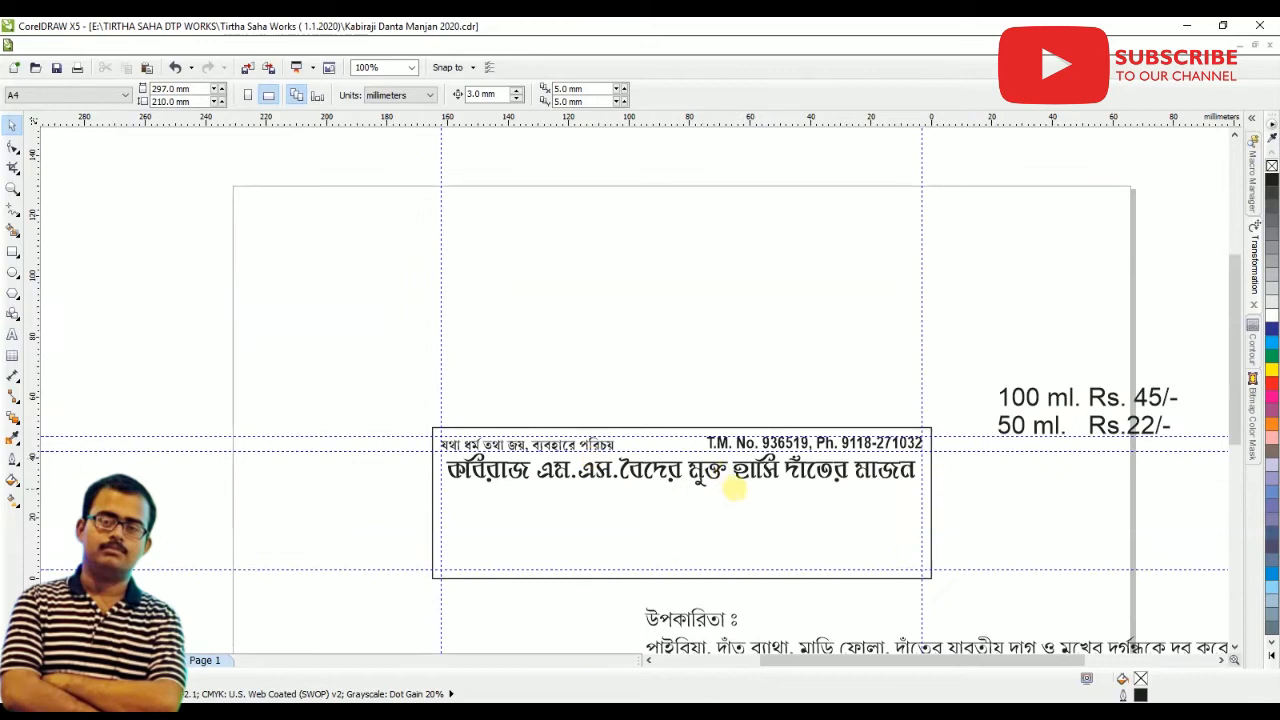
Check the label layout and save the document
{"action": "scroll", "coordinate": [737, 540], "scroll_direction": "up", "scroll_amount": 1}
{"action": "scroll", "coordinate": [672, 448], "scroll_direction": "down", "scroll_amount": 1}
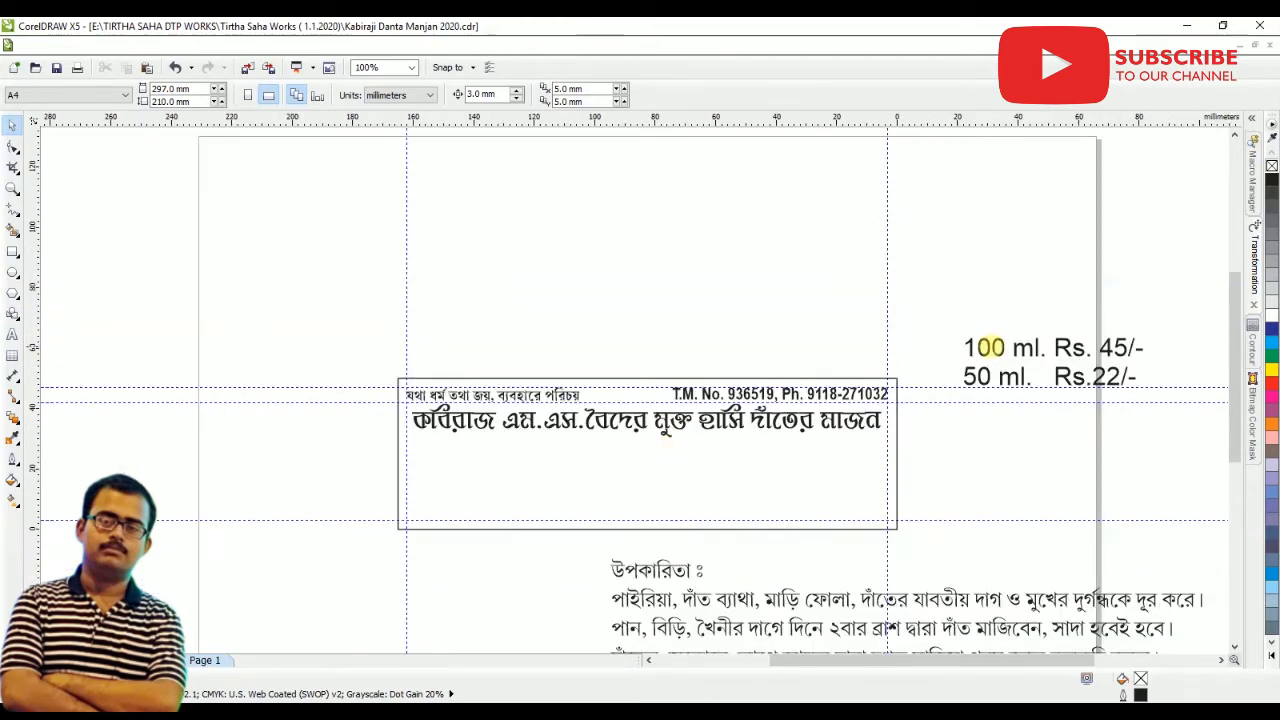
{"action": "key", "text": "ctrl+s"}
{"action": "scroll", "coordinate": [970, 380], "scroll_direction": "down", "scroll_amount": 1}
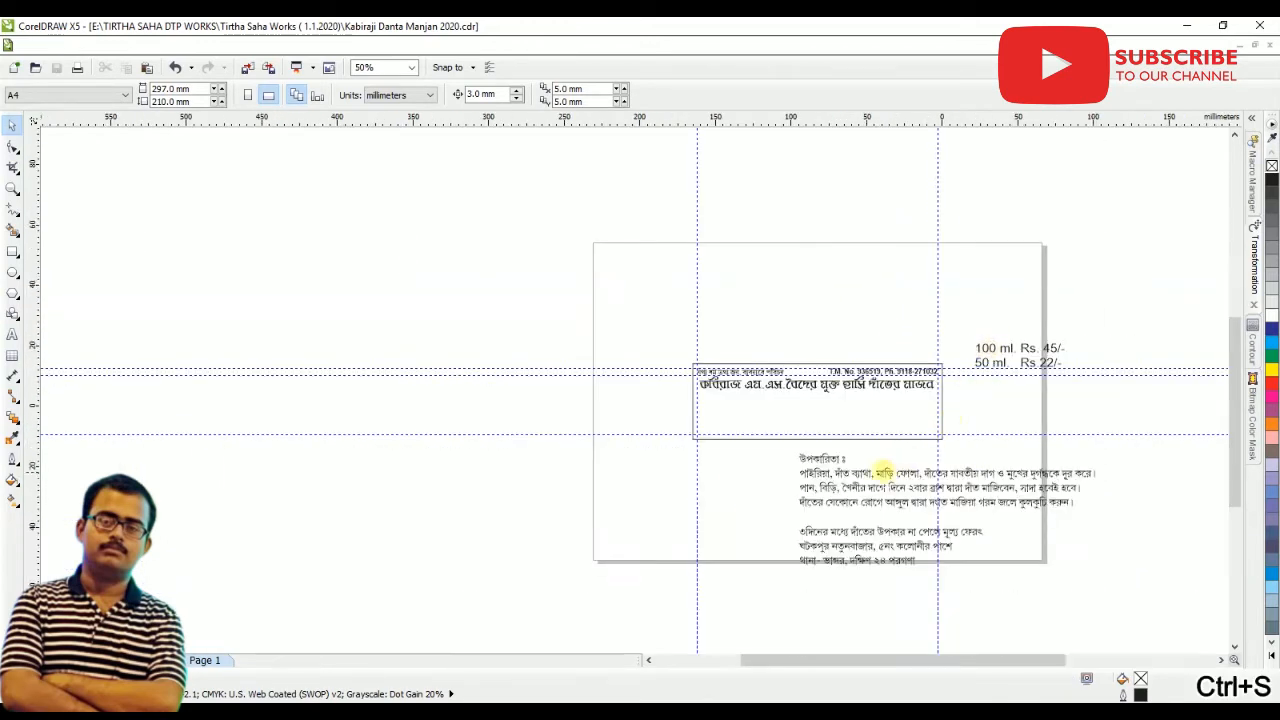
Cut the three benefit lines out of the body text block and paste them as separate text inside the frame below the heading
{"action": "scroll", "coordinate": [800, 470], "scroll_direction": "up", "scroll_amount": 1}
{"action": "left_click", "coordinate": [786, 471]}
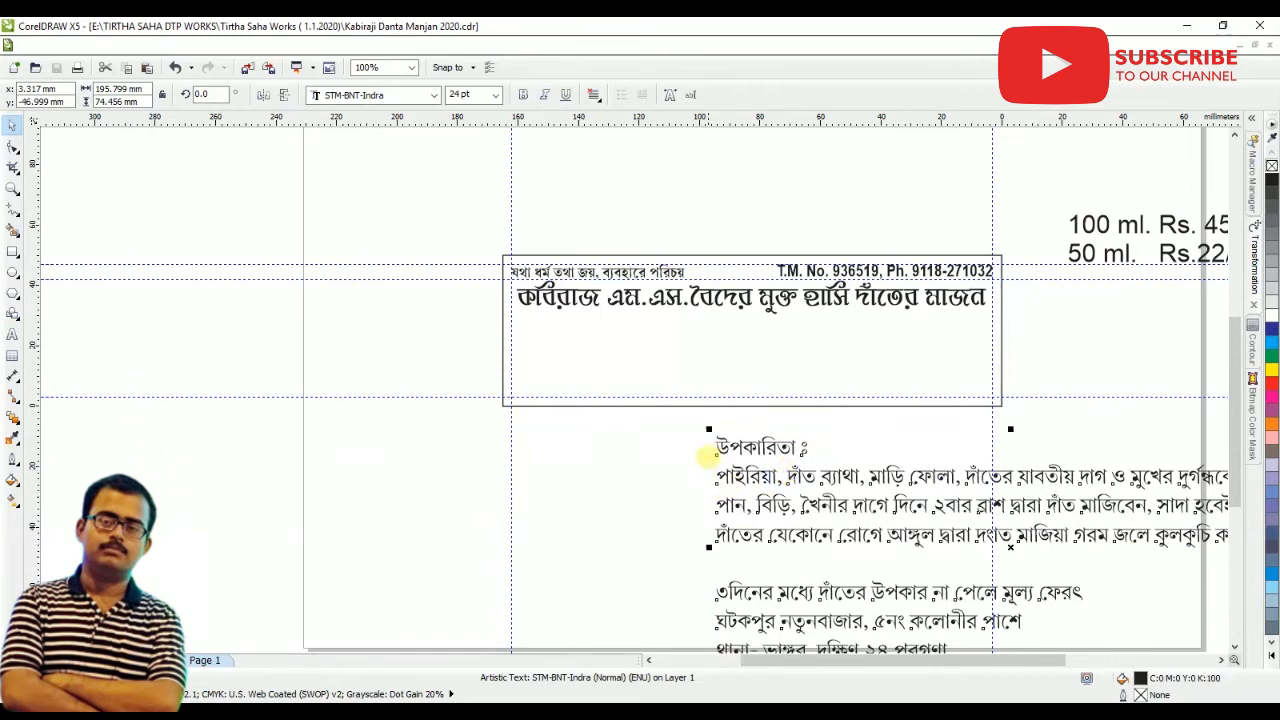
{"action": "left_click_drag", "start_coordinate": [728, 446], "coordinate": [747, 481]}
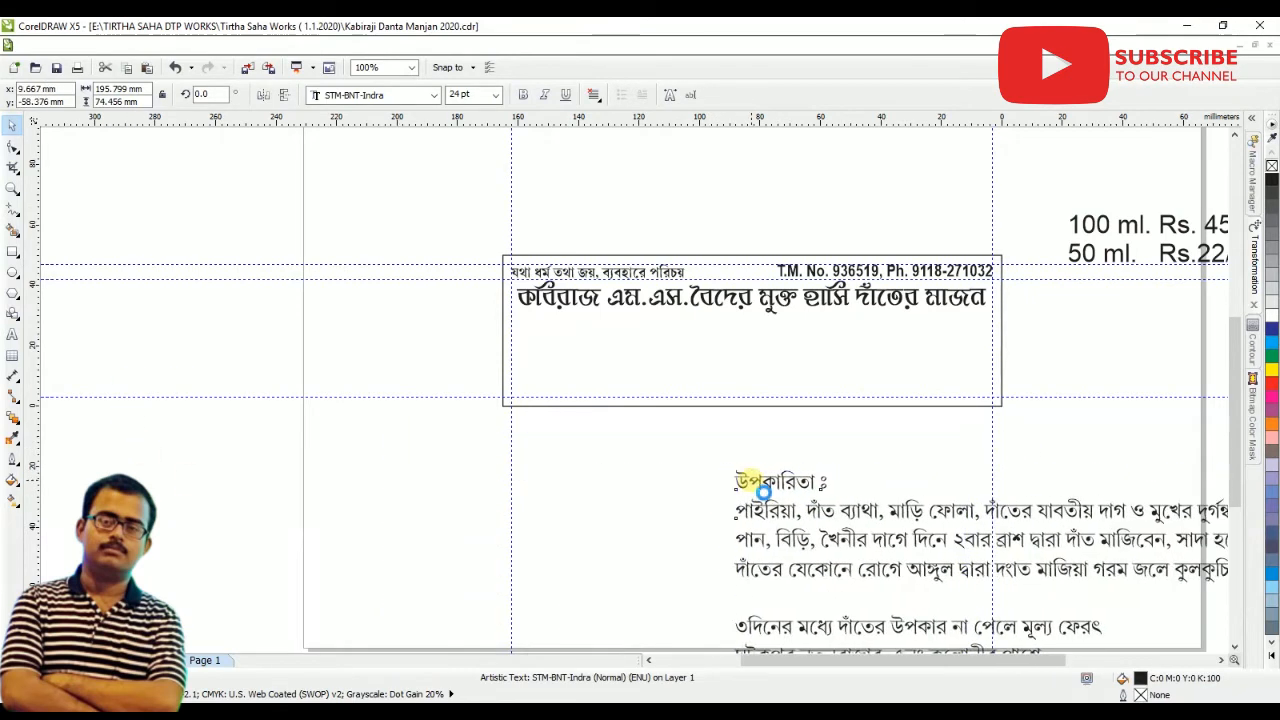
{"action": "left_click", "coordinate": [13, 335]}
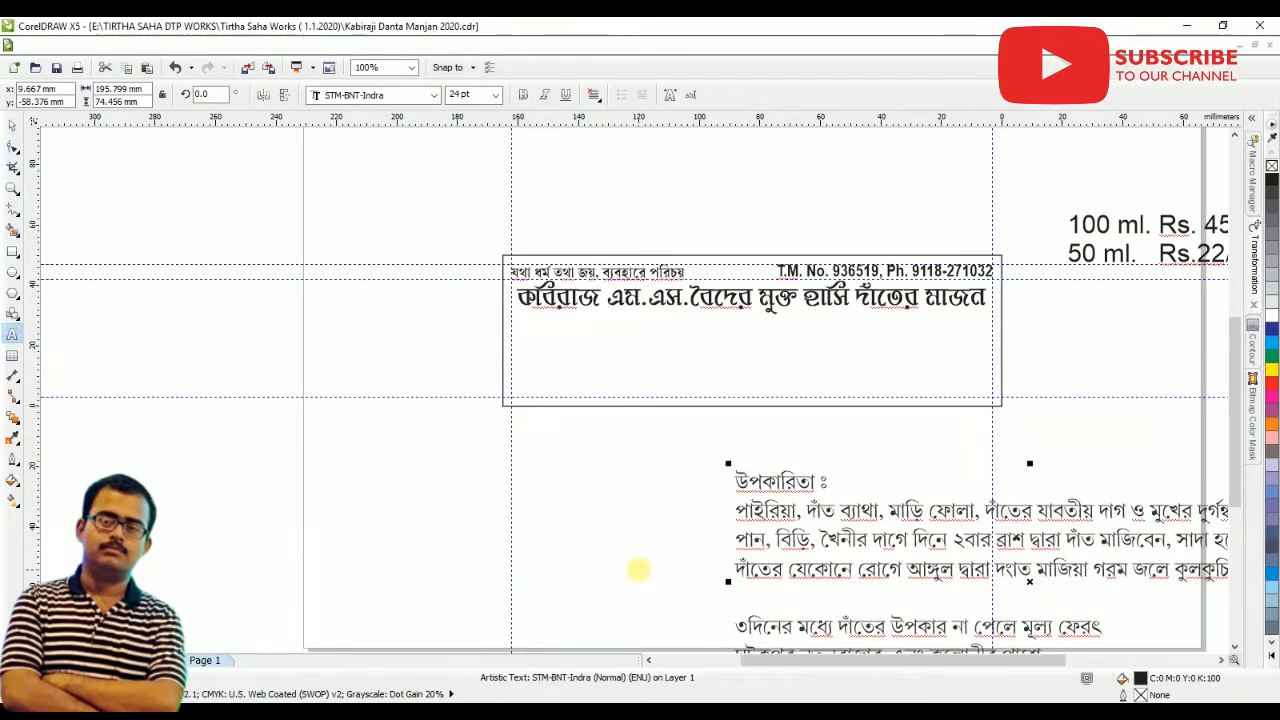
{"action": "left_click_drag", "start_coordinate": [737, 628], "coordinate": [710, 520]}
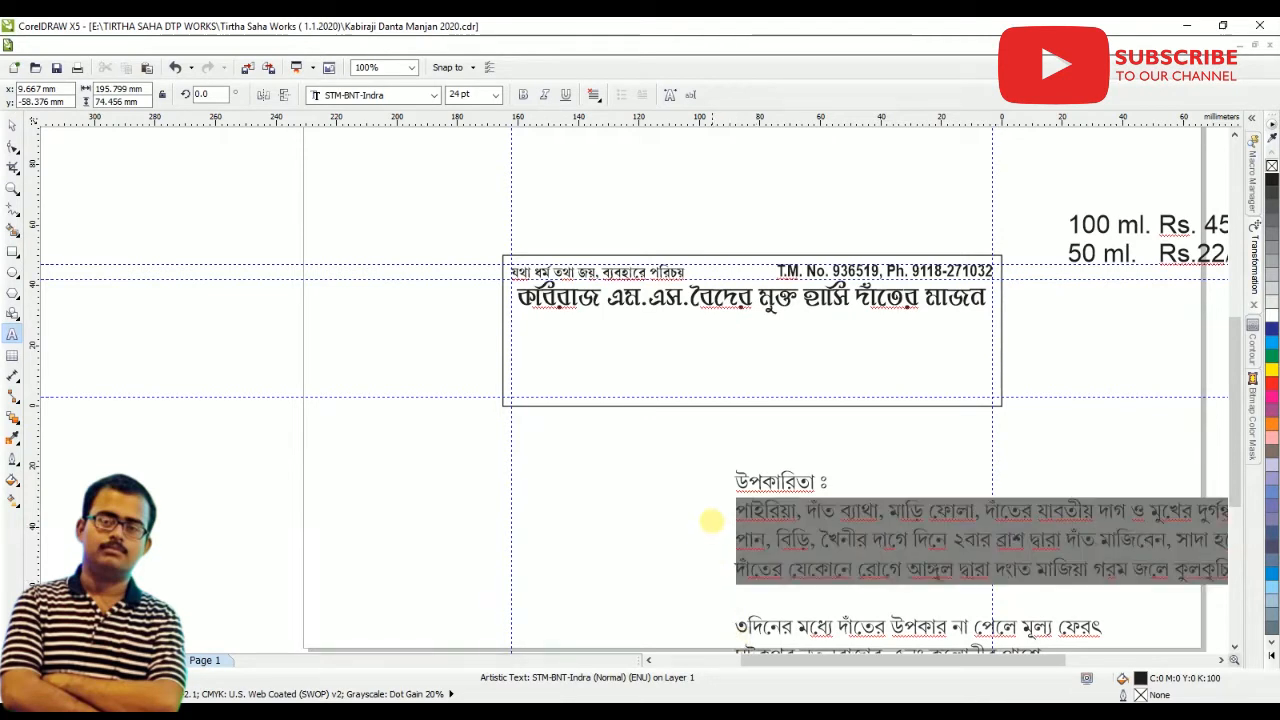
{"action": "key", "text": "ctrl+x"}
{"action": "scroll", "coordinate": [600, 332], "scroll_direction": "up", "scroll_amount": 2}
{"action": "left_click", "coordinate": [501, 364]}
{"action": "key", "text": "ctrl+v"}
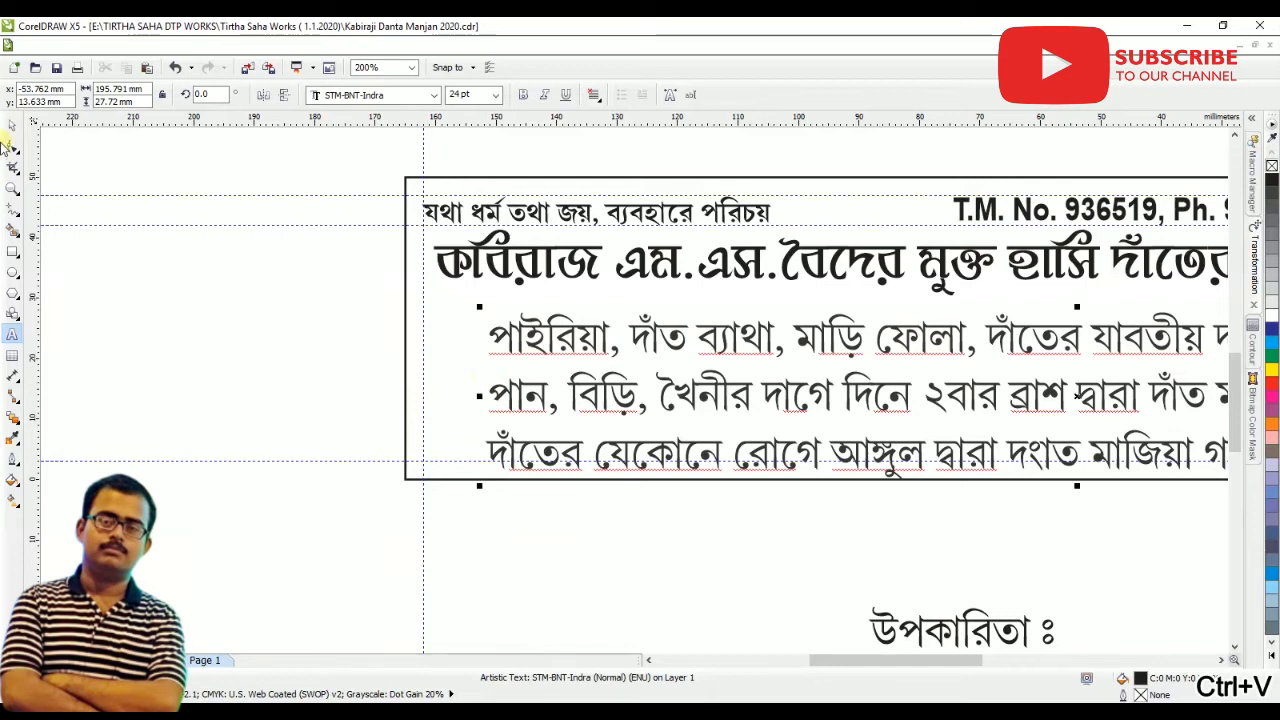
Change the font of the pasted benefit lines to STM-BNT-Arjun
{"action": "left_click", "coordinate": [12, 125]}
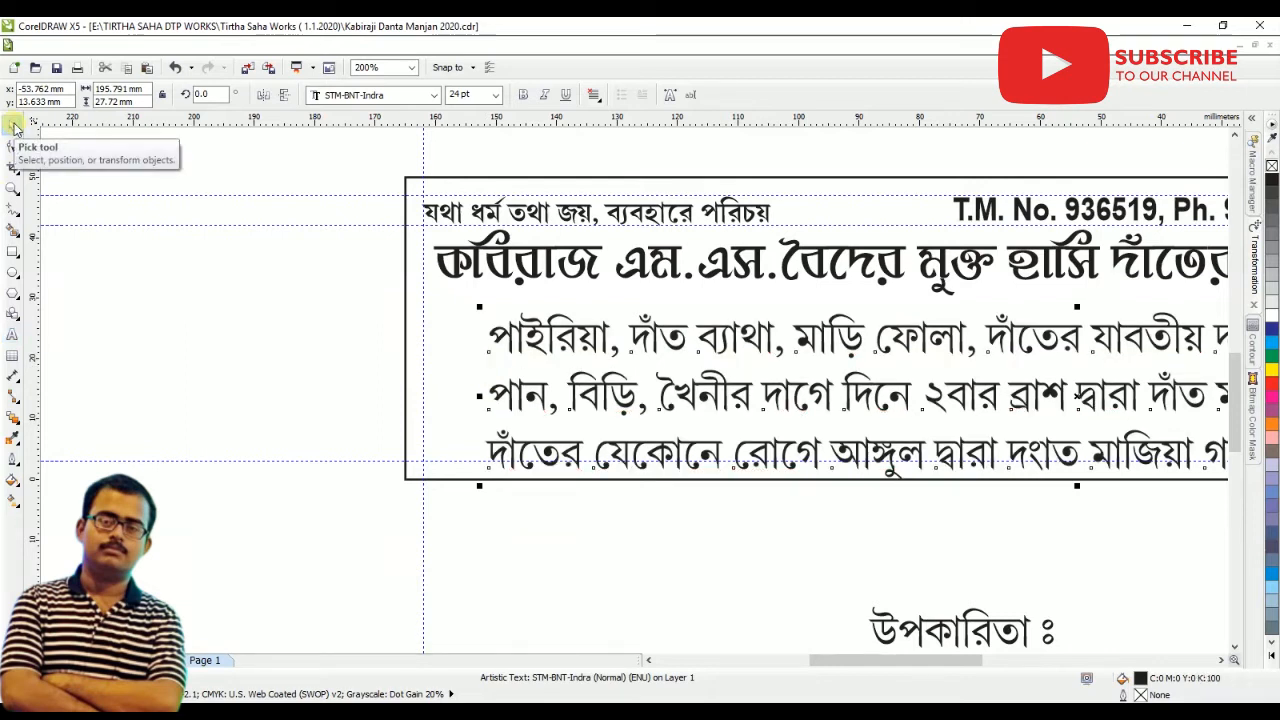
{"action": "left_click", "coordinate": [435, 95]}
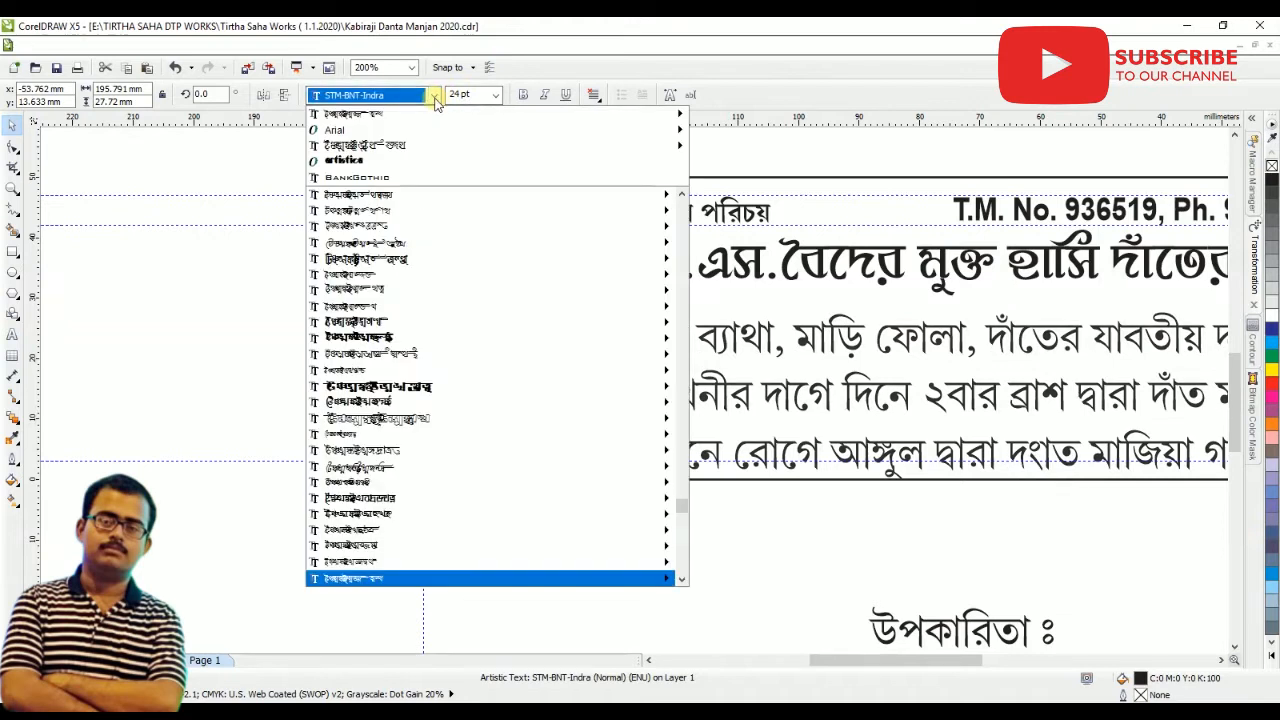
{"action": "key", "text": "Up"}
{"action": "key", "text": "Up"}
{"action": "key", "text": "Up"}
{"action": "key", "text": "Up"}
{"action": "key", "text": "Up"}
{"action": "key", "text": "Up"}
{"action": "key", "text": "Up"}
{"action": "key", "text": "Up"}
{"action": "key", "text": "Up"}
{"action": "key", "text": "Up"}
{"action": "key", "text": "Up"}
{"action": "key", "text": "Up"}
{"action": "key", "text": "Up"}
{"action": "key", "text": "Up"}
{"action": "key", "text": "Up"}
{"action": "key", "text": "Up"}
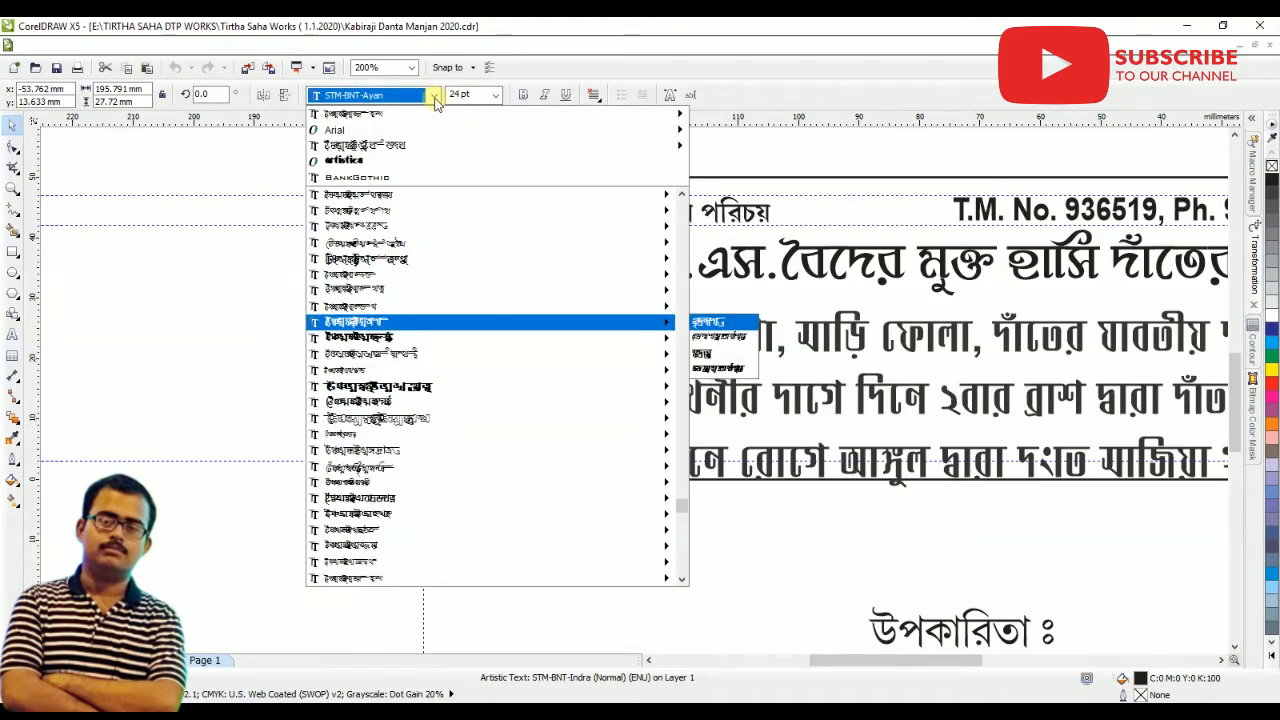
{"action": "key", "text": "Up"}
{"action": "key", "text": "Up"}
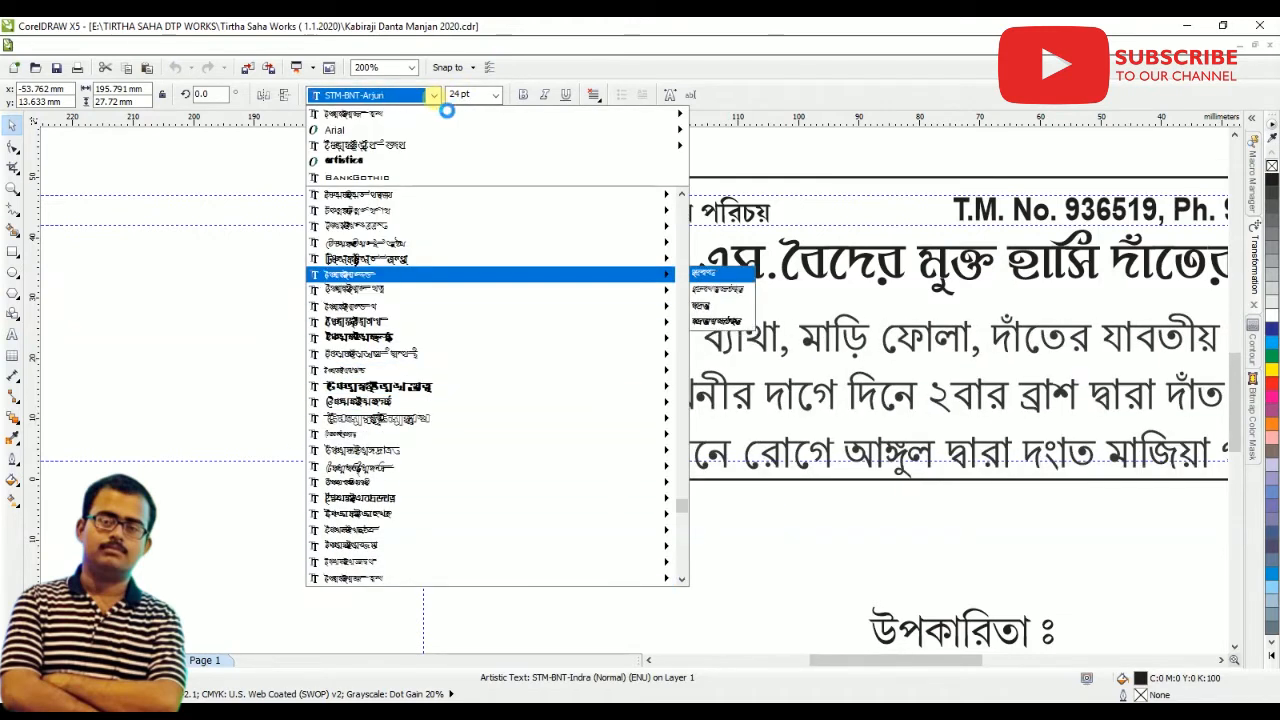
{"action": "key", "text": "Return"}
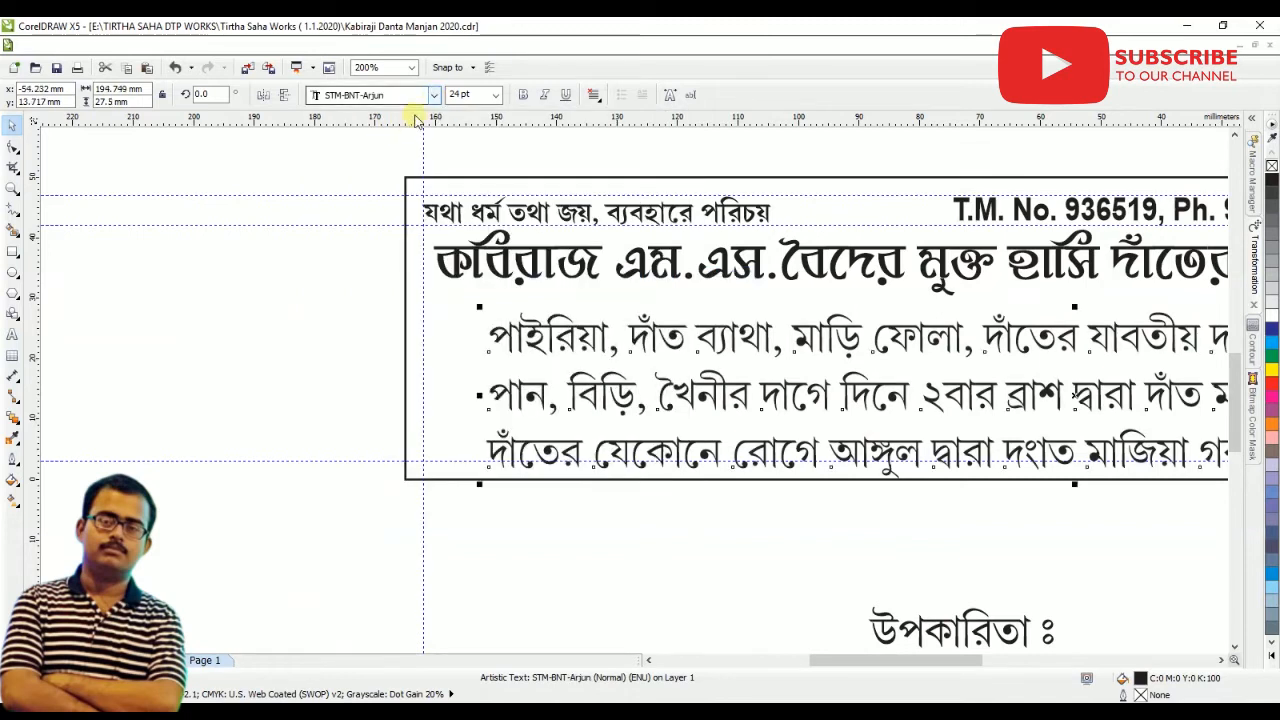
Set the benefit text to 12 pt and move it so its start meets the left margin guide under the heading
{"action": "type", "text": "12"}
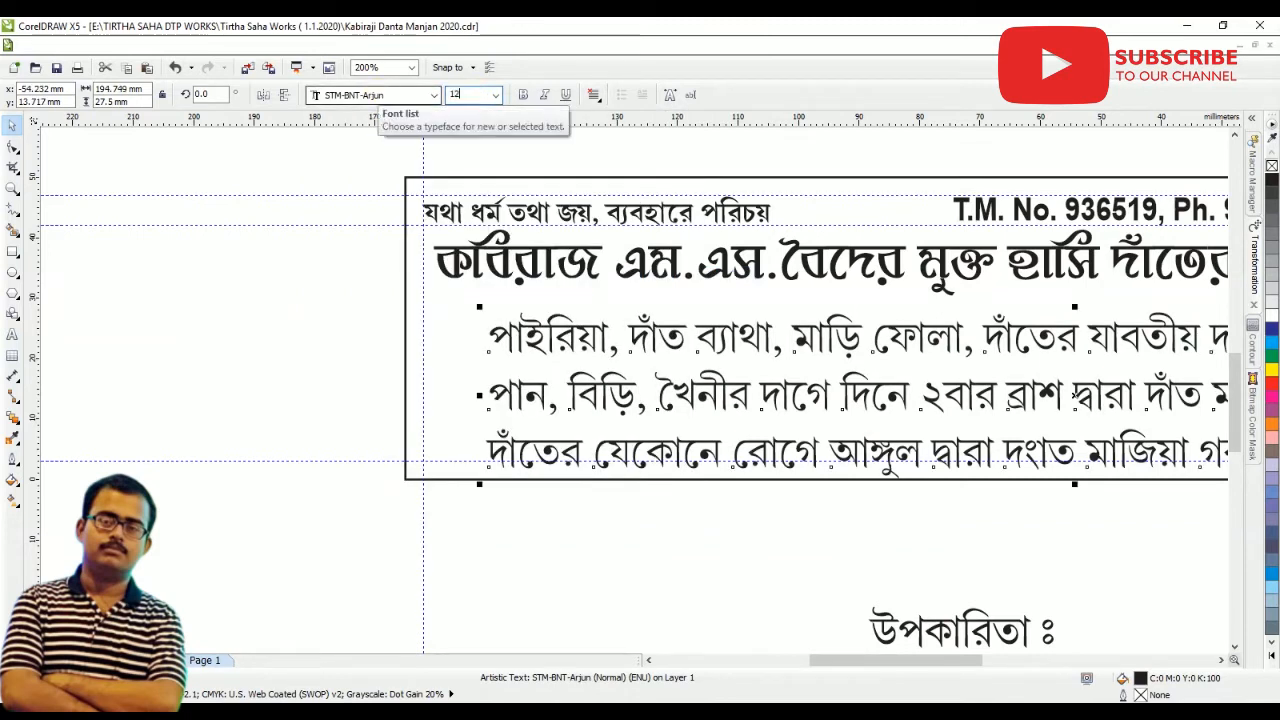
{"action": "key", "text": "Return"}
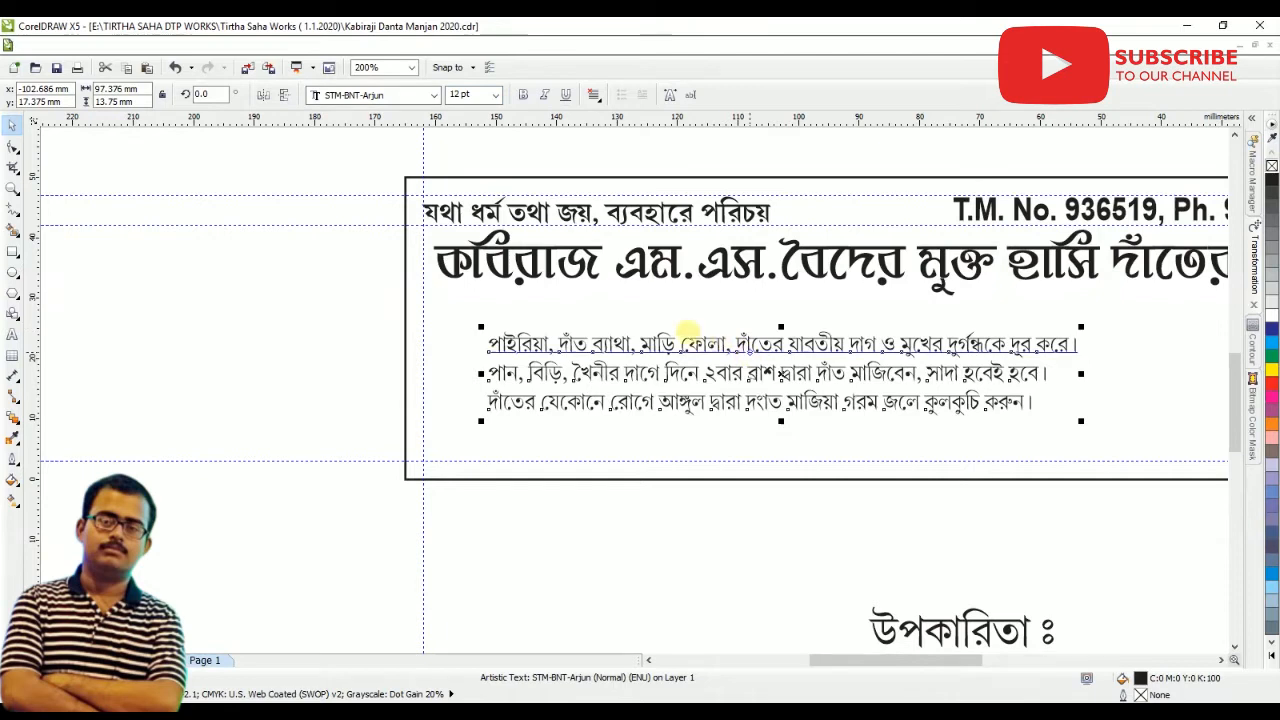
{"action": "scroll", "coordinate": [682, 338], "scroll_direction": "up", "scroll_amount": 2}
{"action": "left_click_drag", "start_coordinate": [668, 356], "coordinate": [541, 345]}
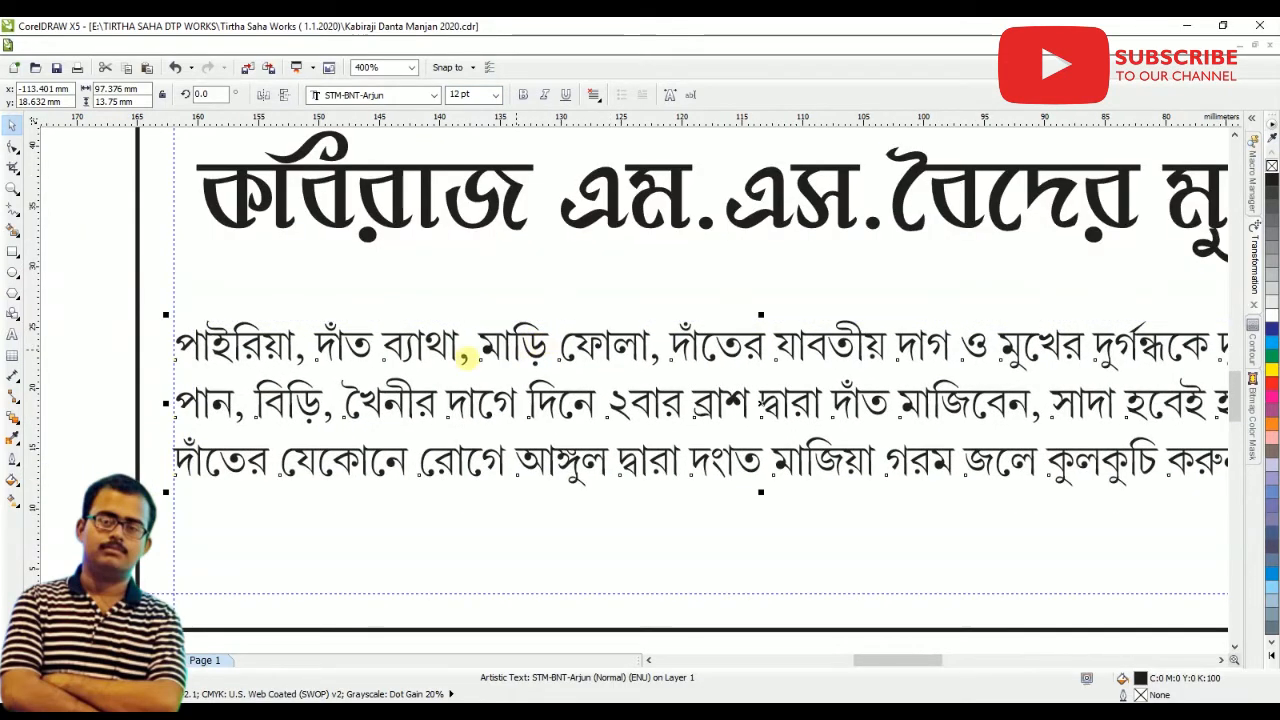
Rewrap the benefit text with a break before যাবতীয়, joining পান to the second line and breaking again after বিড়ি
{"action": "scroll", "coordinate": [540, 345], "scroll_direction": "down", "scroll_amount": 1}
{"action": "left_click", "coordinate": [12, 334]}
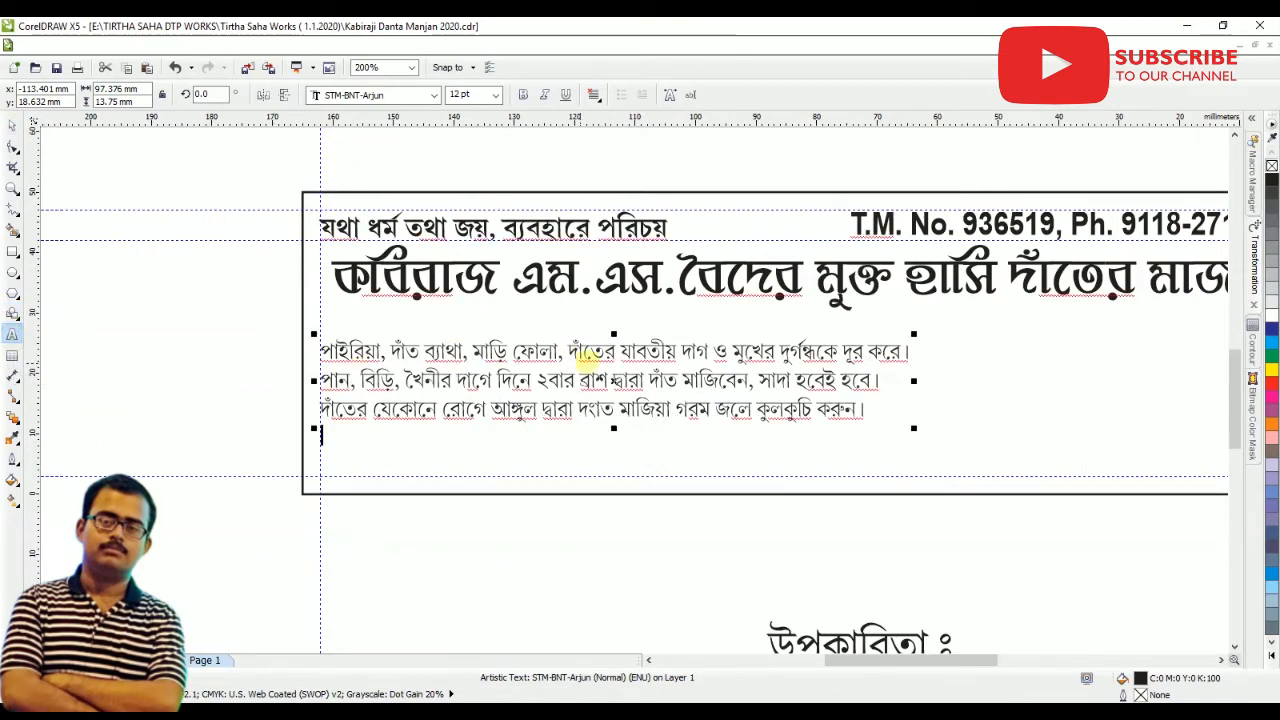
{"action": "left_click", "coordinate": [621, 351]}
{"action": "key", "text": "Return"}
{"action": "left_click", "coordinate": [347, 437]}
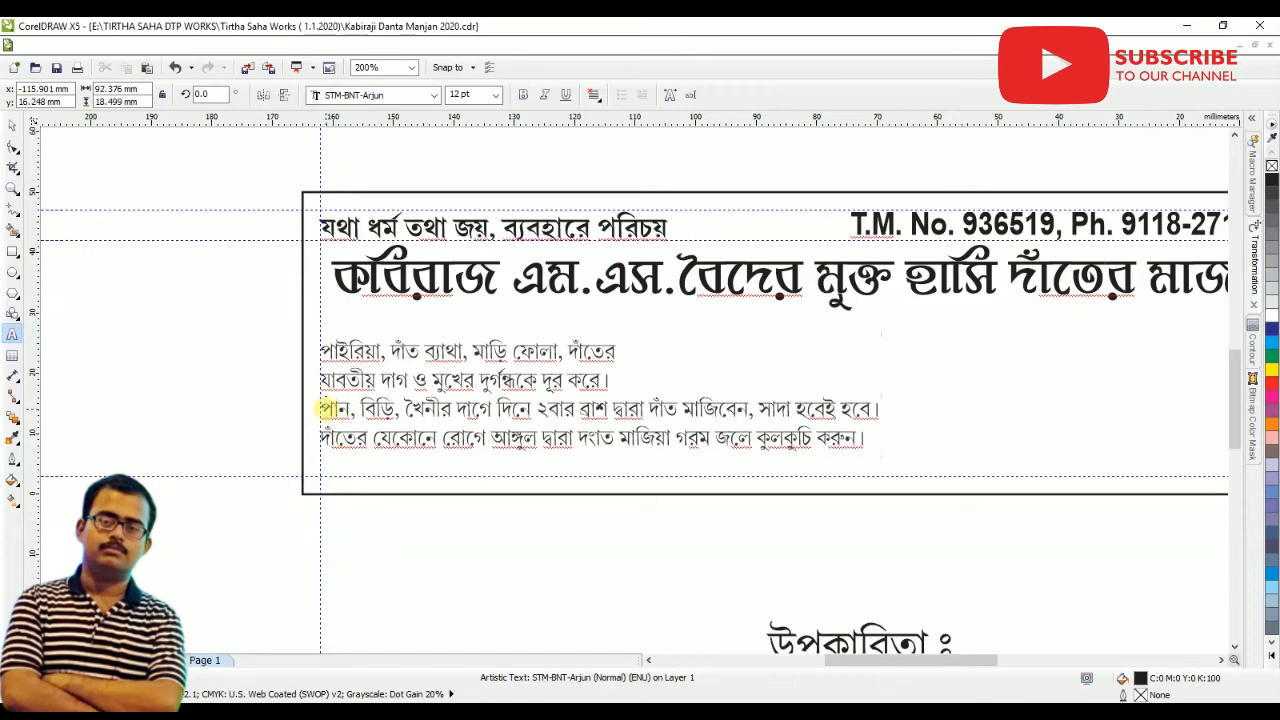
{"action": "key", "text": "Up"}
{"action": "key", "text": "BackSpace"}
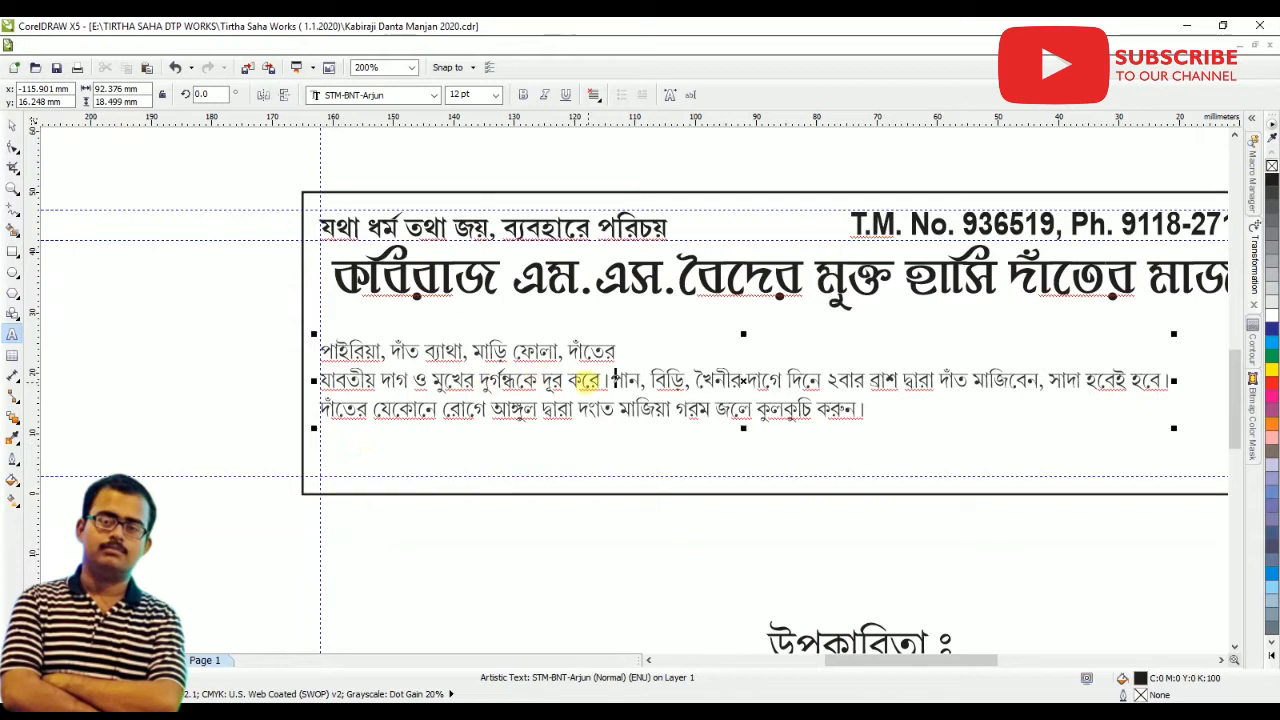
{"action": "left_click", "coordinate": [692, 381]}
{"action": "key", "text": "Return"}
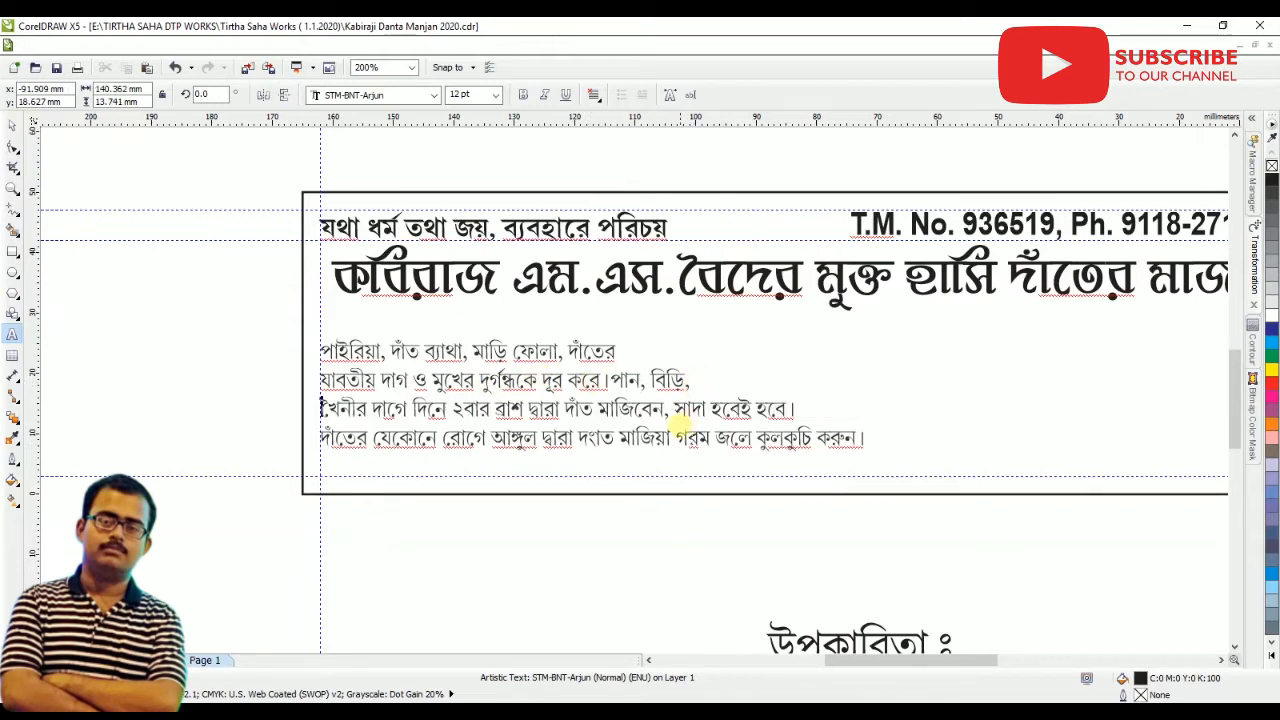
Delete the stray ং from the word দংাত and break that line before গরম
{"action": "scroll", "coordinate": [595, 436], "scroll_direction": "up", "scroll_amount": 3}
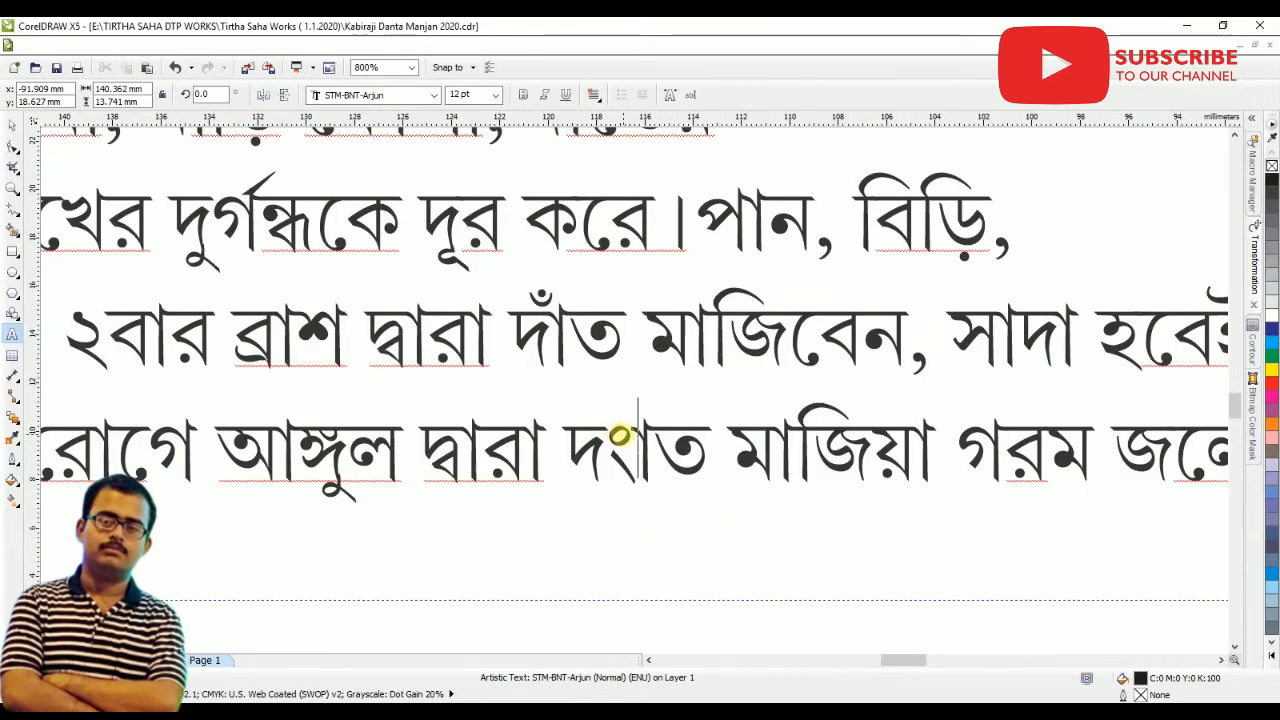
{"action": "key", "text": "BackSpace"}
{"action": "scroll", "coordinate": [700, 460], "scroll_direction": "down", "scroll_amount": 2}
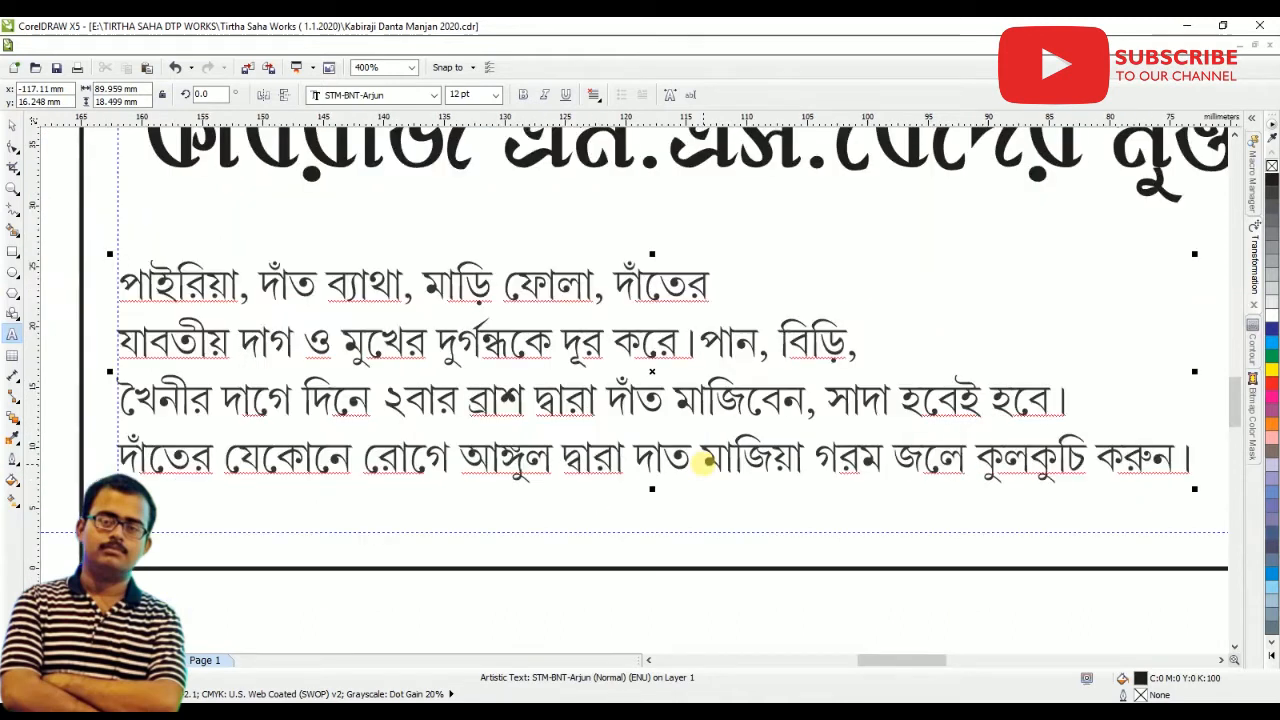
{"action": "left_click", "coordinate": [816, 456]}
{"action": "key", "text": "Return"}
{"action": "left_click", "coordinate": [13, 124]}
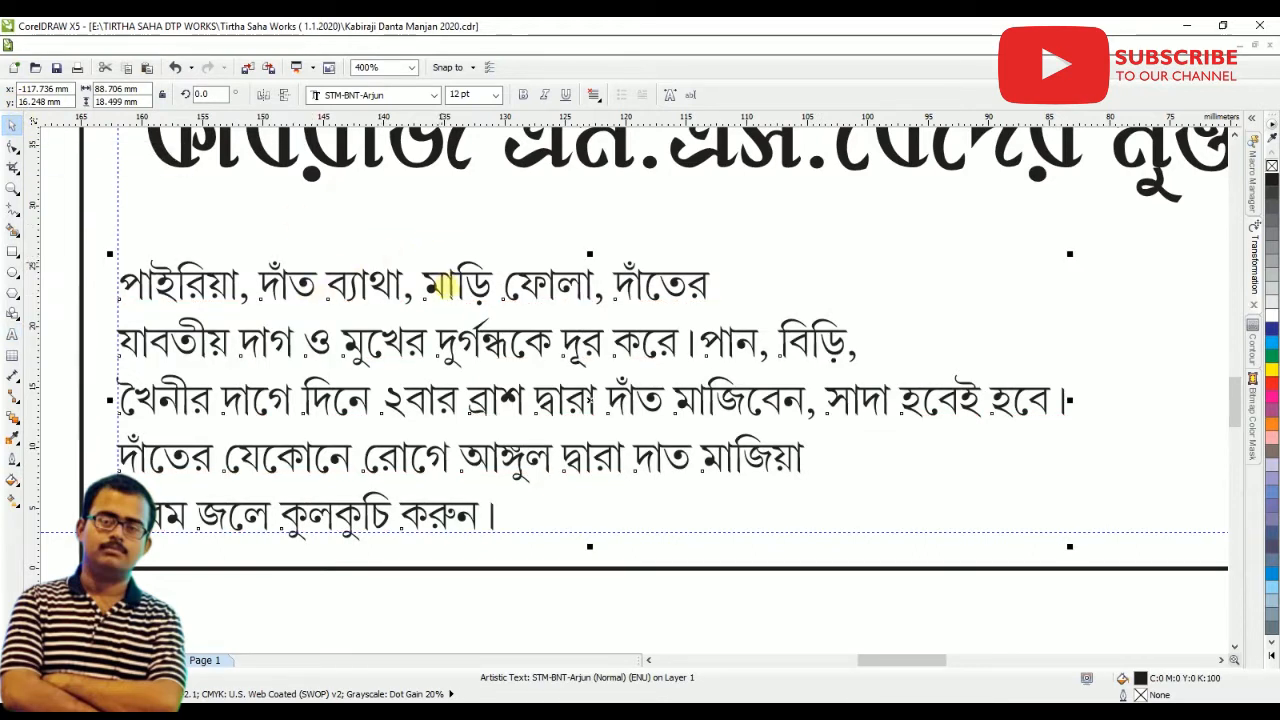
Tighten the benefit text's line spacing with the Shape tool to a block height of about 21.9 mm, just above the lower guide
{"action": "left_click", "coordinate": [13, 146]}
{"action": "left_click_drag", "start_coordinate": [1069, 549], "coordinate": [1069, 531]}
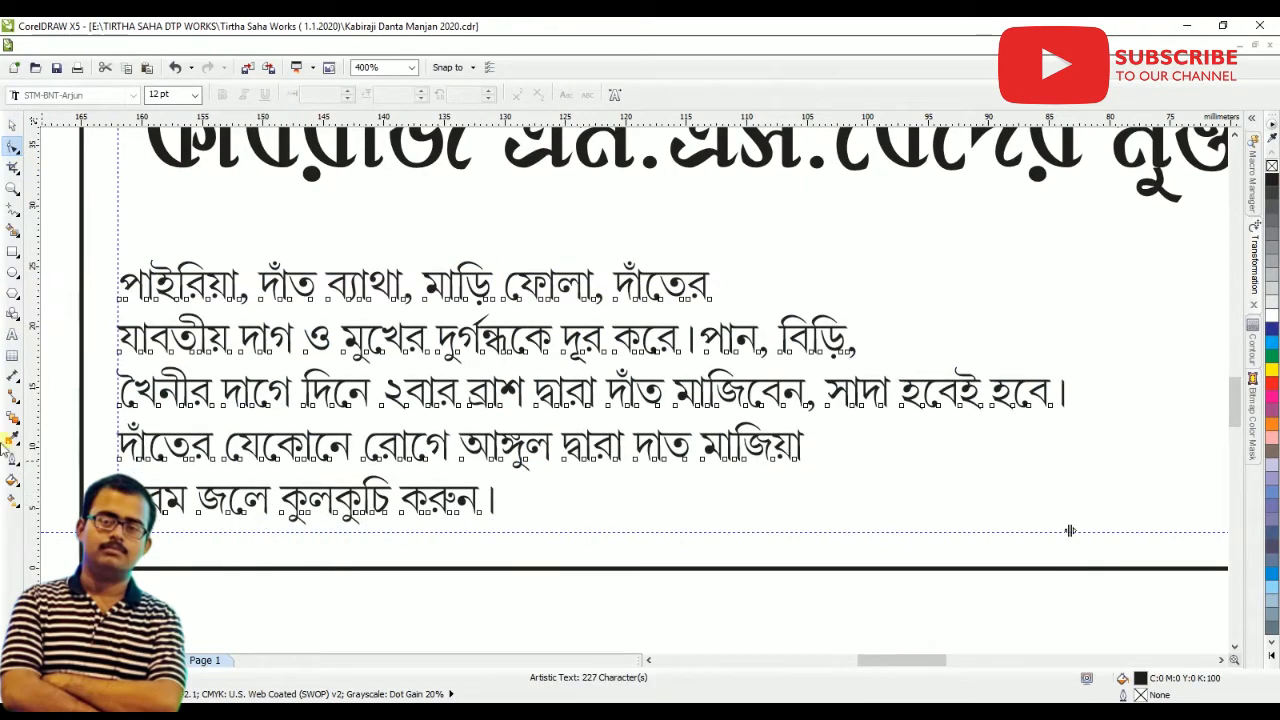
{"action": "left_click", "coordinate": [12, 124]}
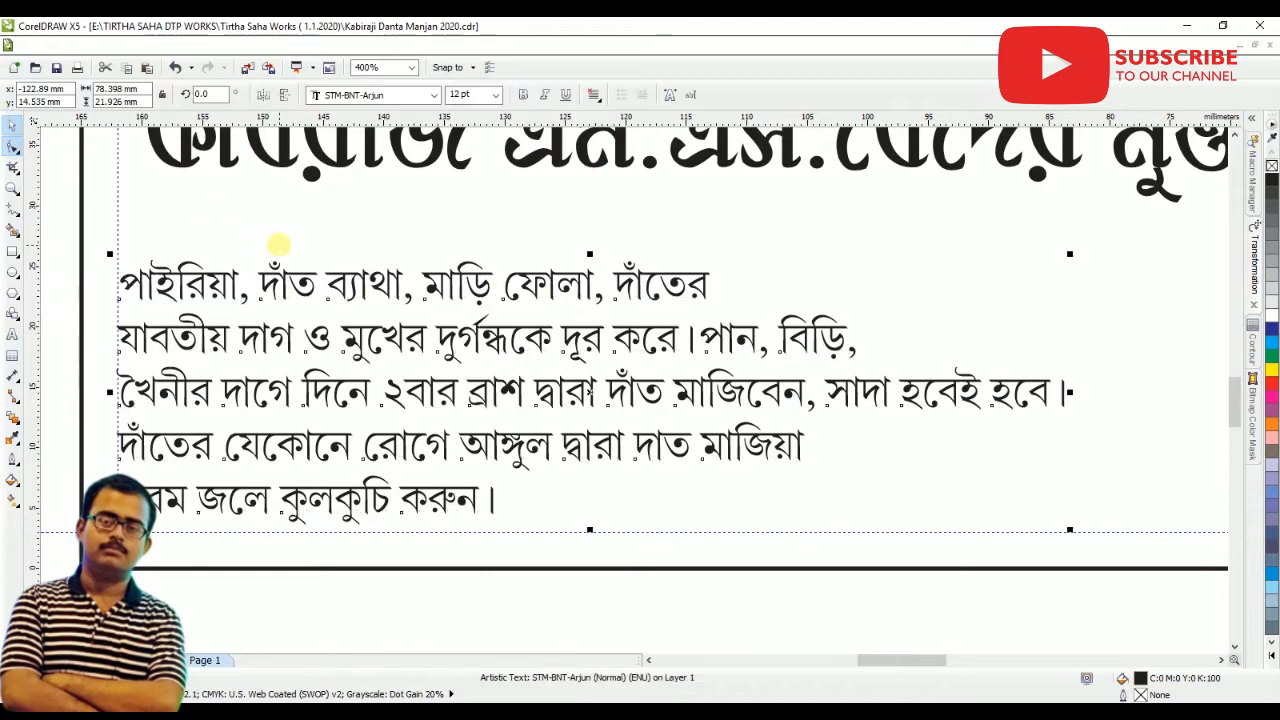
Rewrap the lower benefit lines to break before সাদা and after দ্বারা, and correct দাত to দাঁত in the last line
{"action": "left_click", "coordinate": [282, 250]}
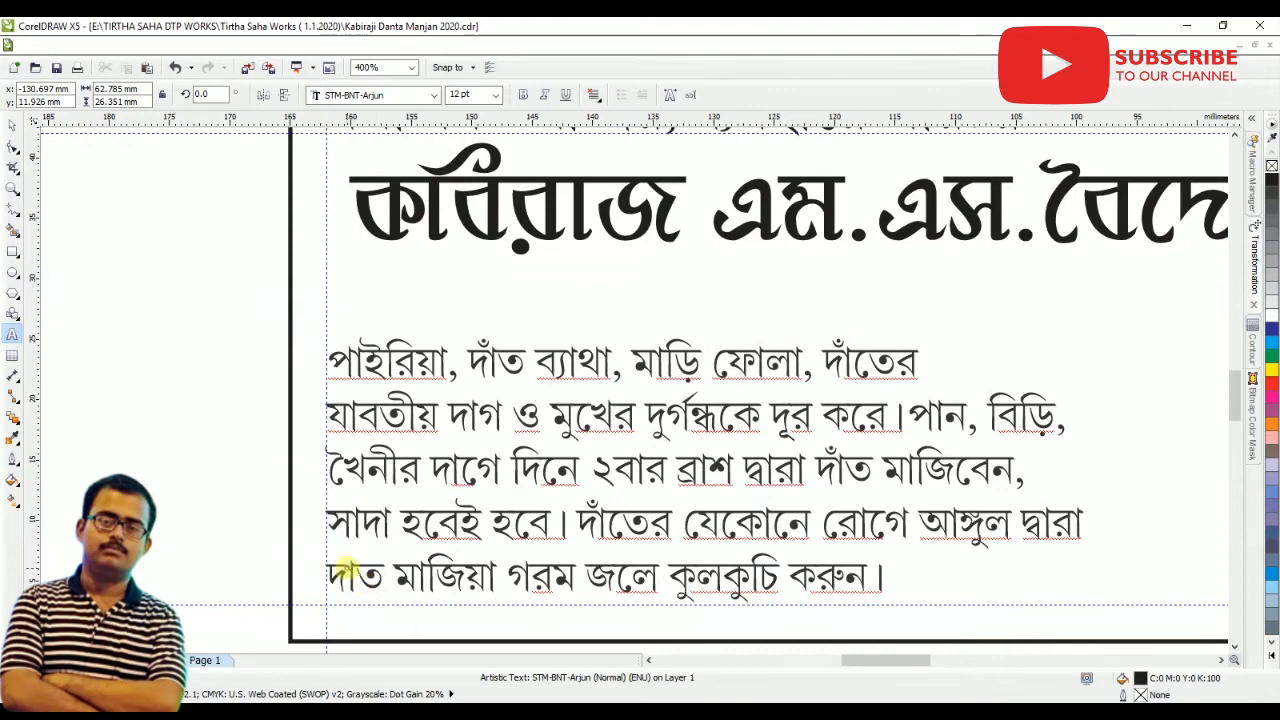
{"action": "type", "text": "ন্দ"}
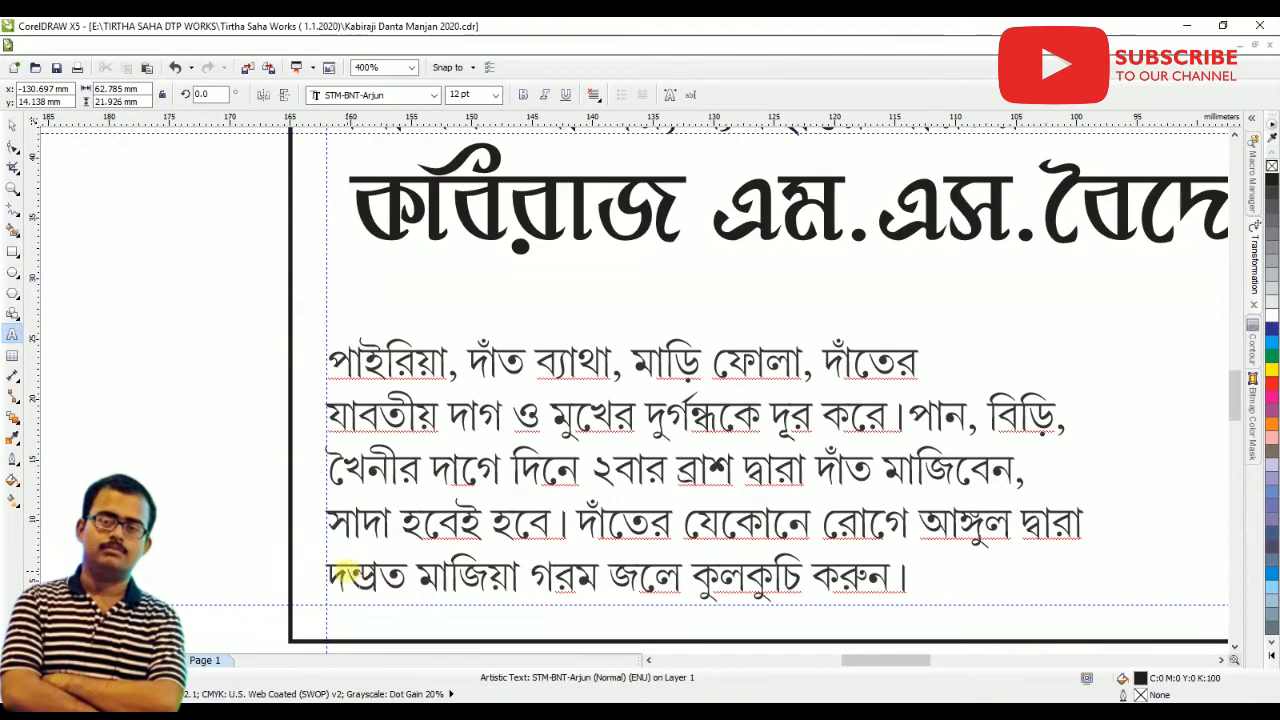
{"action": "key", "text": "BackSpace"}
{"action": "type", "text": "ঁ"}
{"action": "key", "text": "ctrl+space"}
{"action": "scroll", "coordinate": [410, 216], "scroll_direction": "down", "scroll_amount": 2}
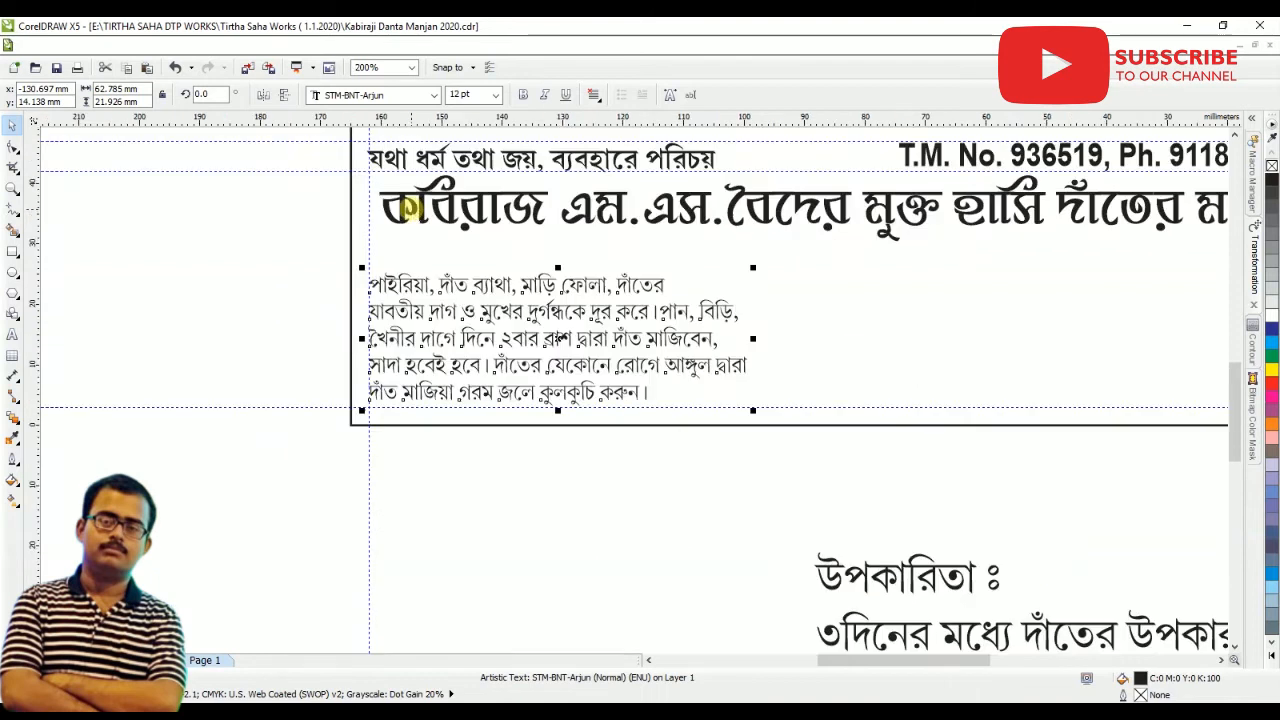
Try centre alignment on the benefit text
{"action": "scroll", "coordinate": [493, 268], "scroll_direction": "up", "scroll_amount": 2}
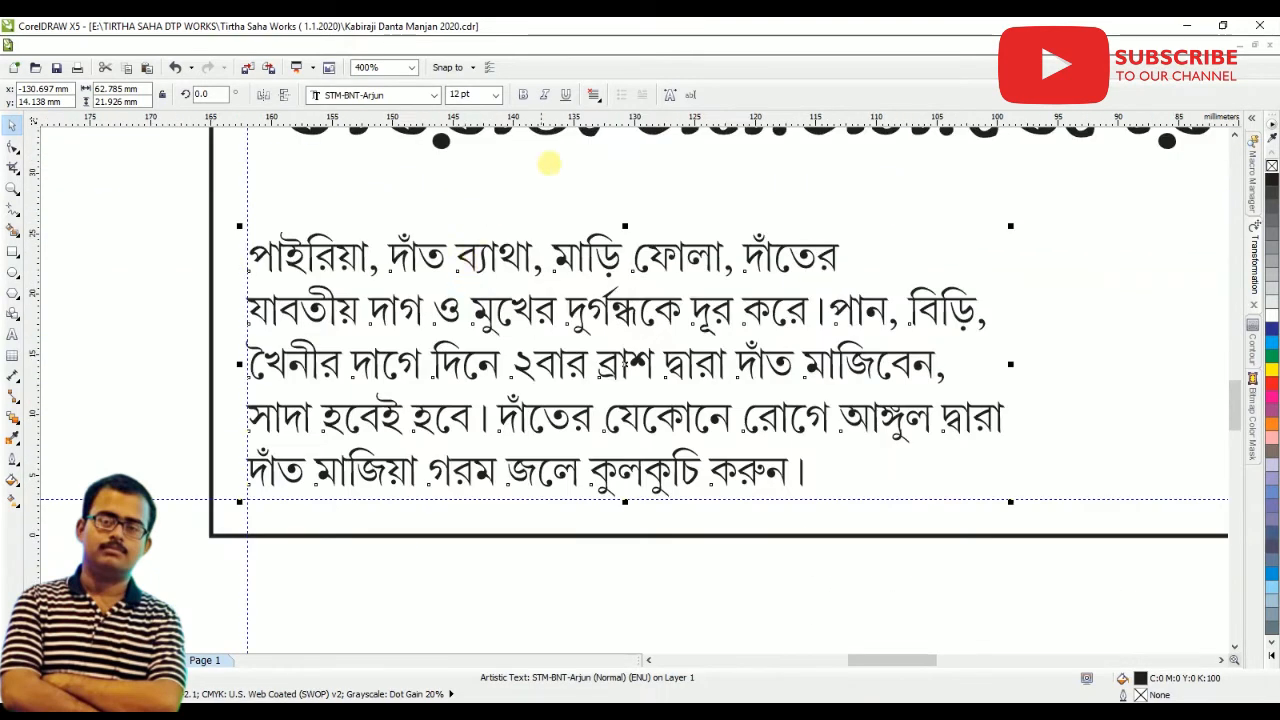
{"action": "left_click", "coordinate": [593, 94]}
{"action": "left_click", "coordinate": [600, 148]}
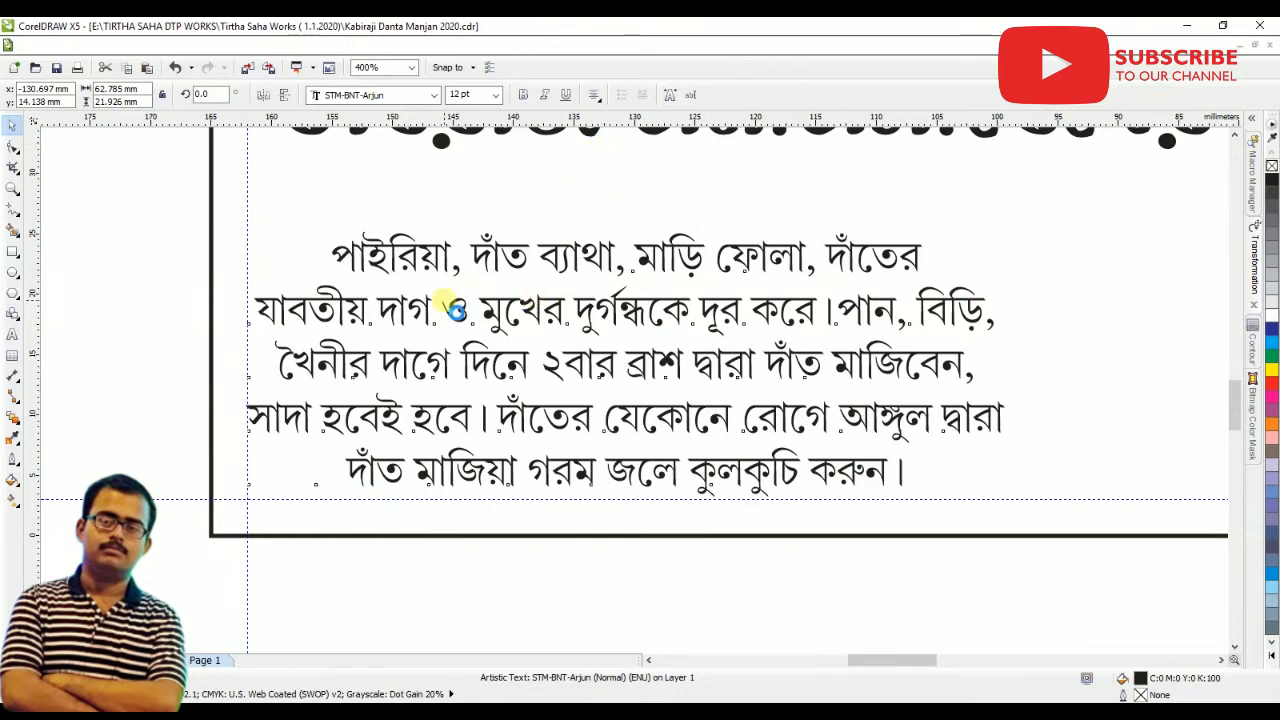
Take the subheading উপকারিতা ঃ out of the remaining body text and paste it as separate text above the benefit lines
{"action": "scroll", "coordinate": [456, 311], "scroll_direction": "down", "scroll_amount": 1}
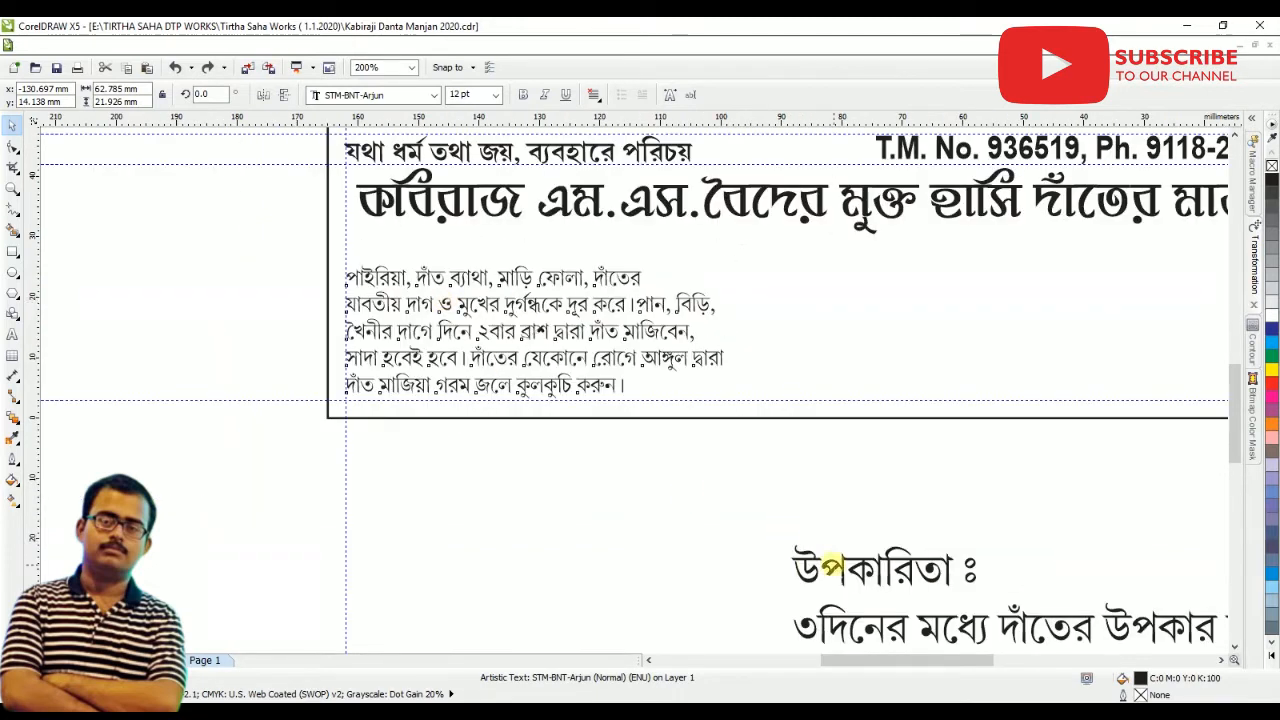
{"action": "left_click", "coordinate": [508, 494]}
{"action": "left_click_drag", "start_coordinate": [797, 571], "coordinate": [540, 528]}
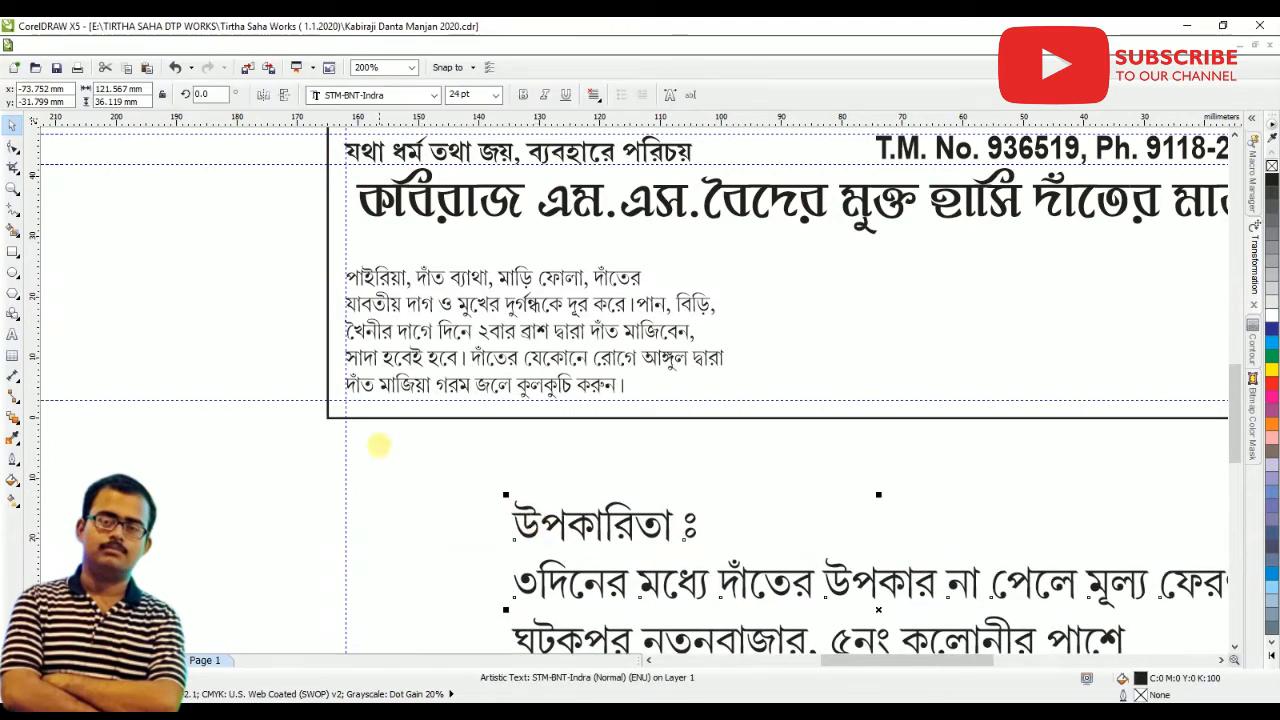
{"action": "left_click", "coordinate": [13, 337]}
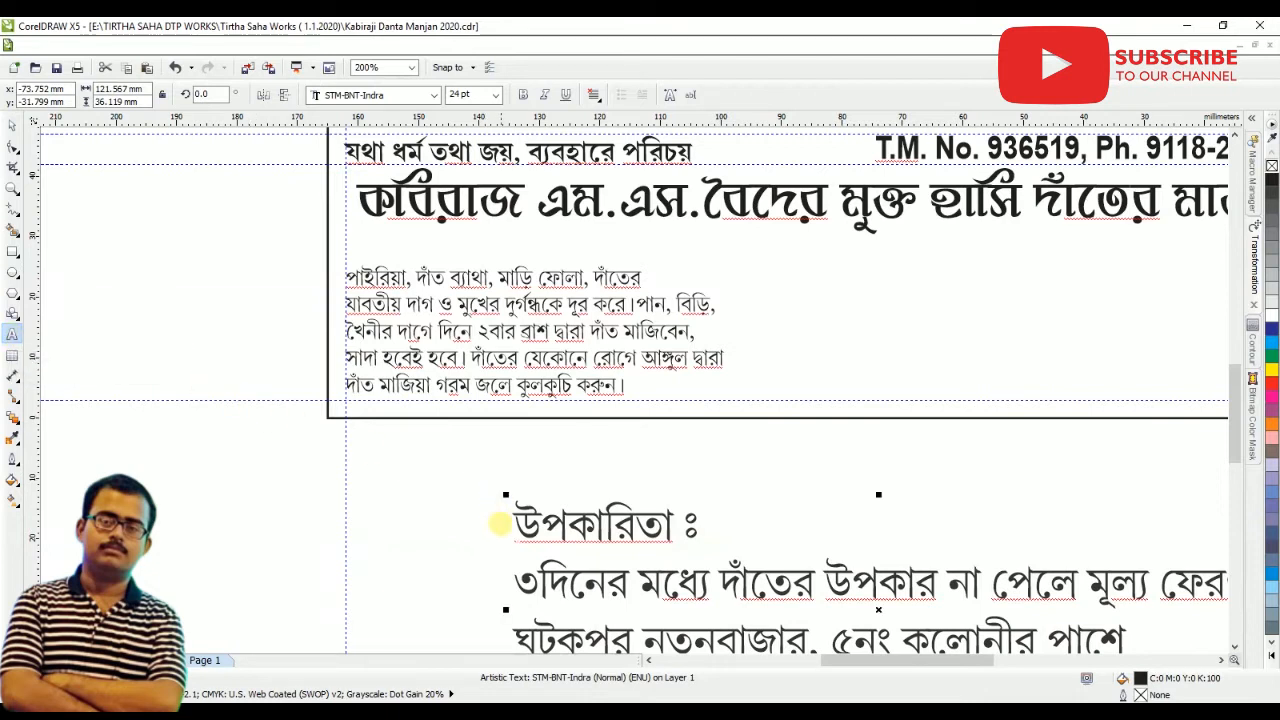
{"action": "left_click_drag", "start_coordinate": [510, 578], "coordinate": [508, 523]}
{"action": "key", "text": "ctrl+c"}
{"action": "key", "text": "BackSpace"}
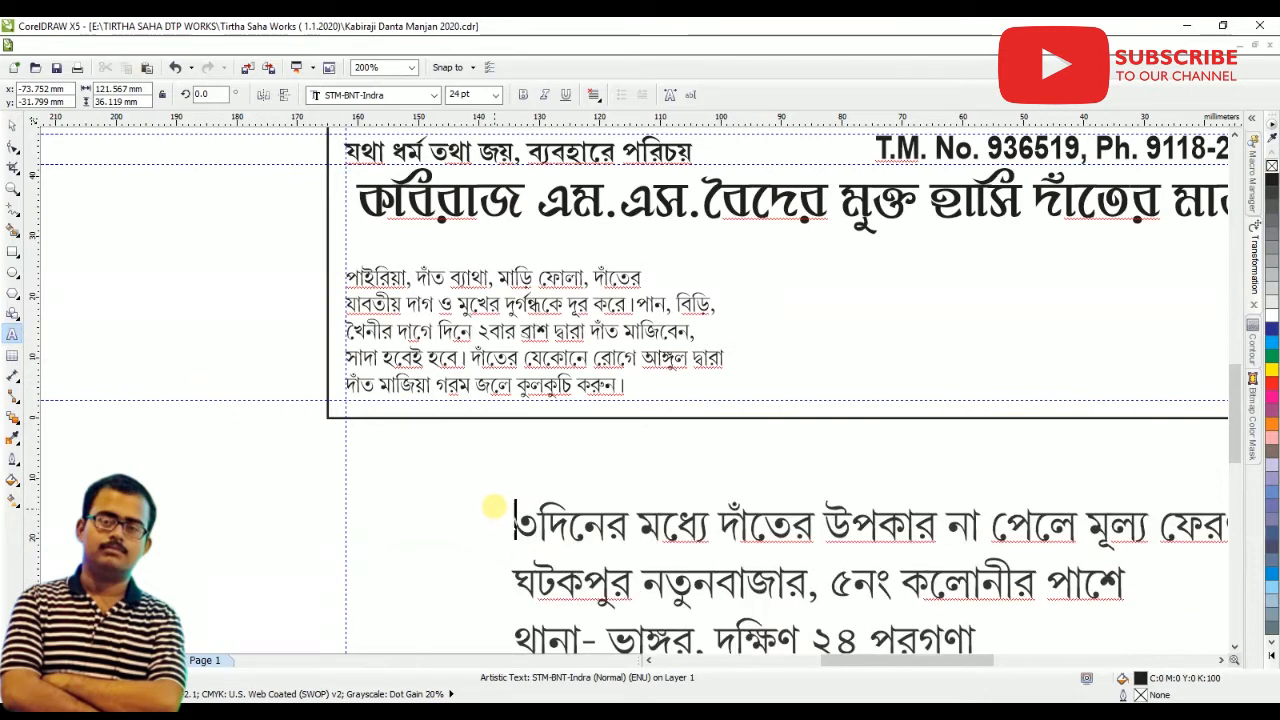
{"action": "scroll", "coordinate": [463, 213], "scroll_direction": "up", "scroll_amount": 1}
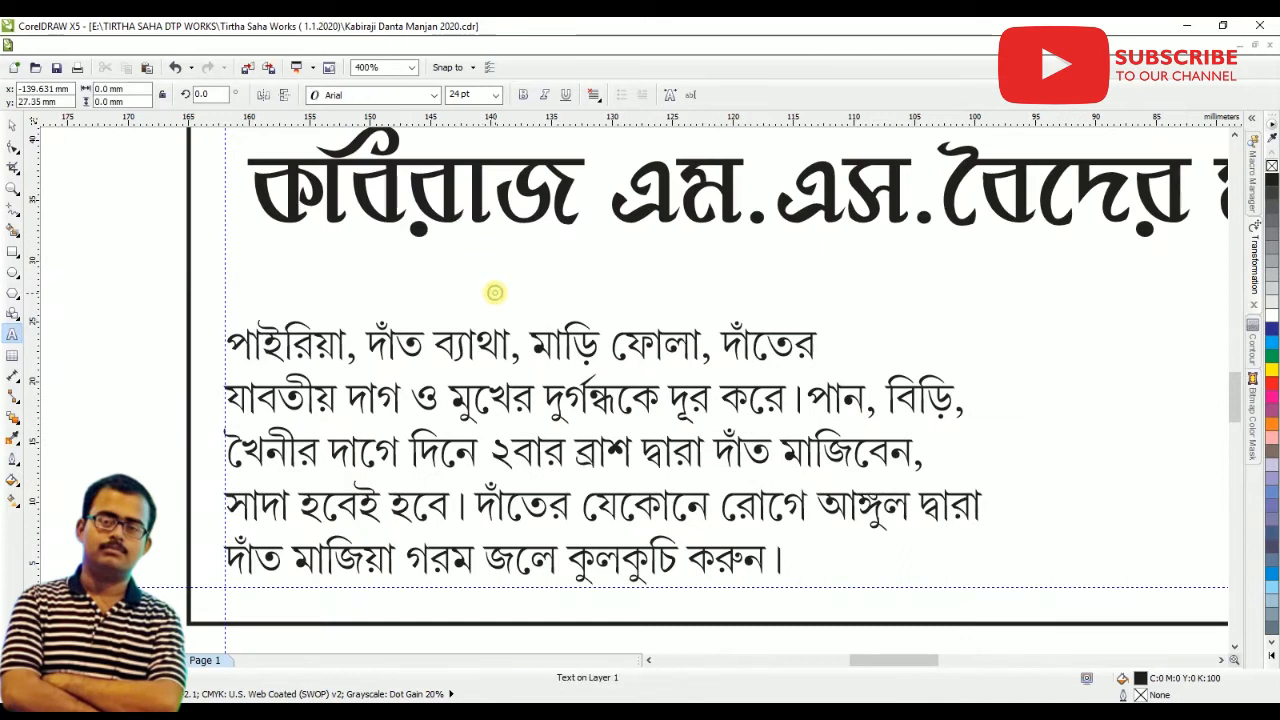
{"action": "left_click", "coordinate": [495, 293]}
{"action": "key", "text": "ctrl+v"}
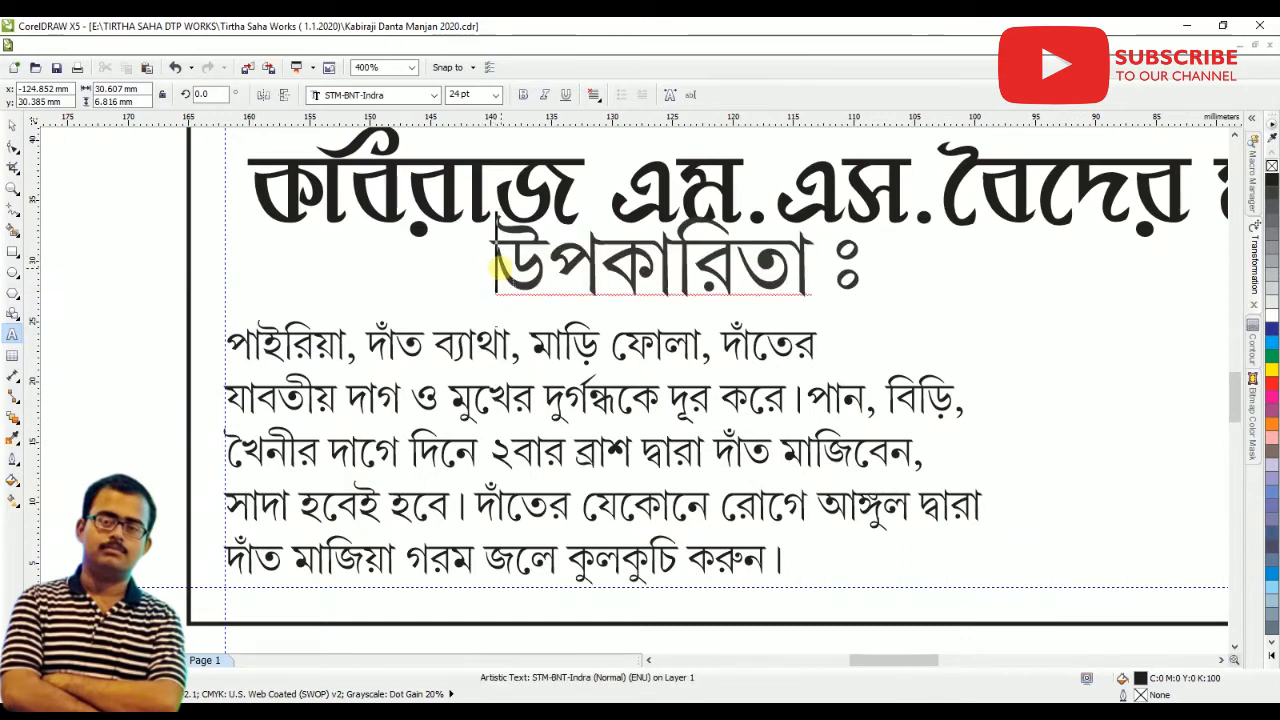
Add matching colon and dash marks around the subheading so it reads -ঃ উপকারিতা ঃ-
{"action": "type", "text": "ঃ "}
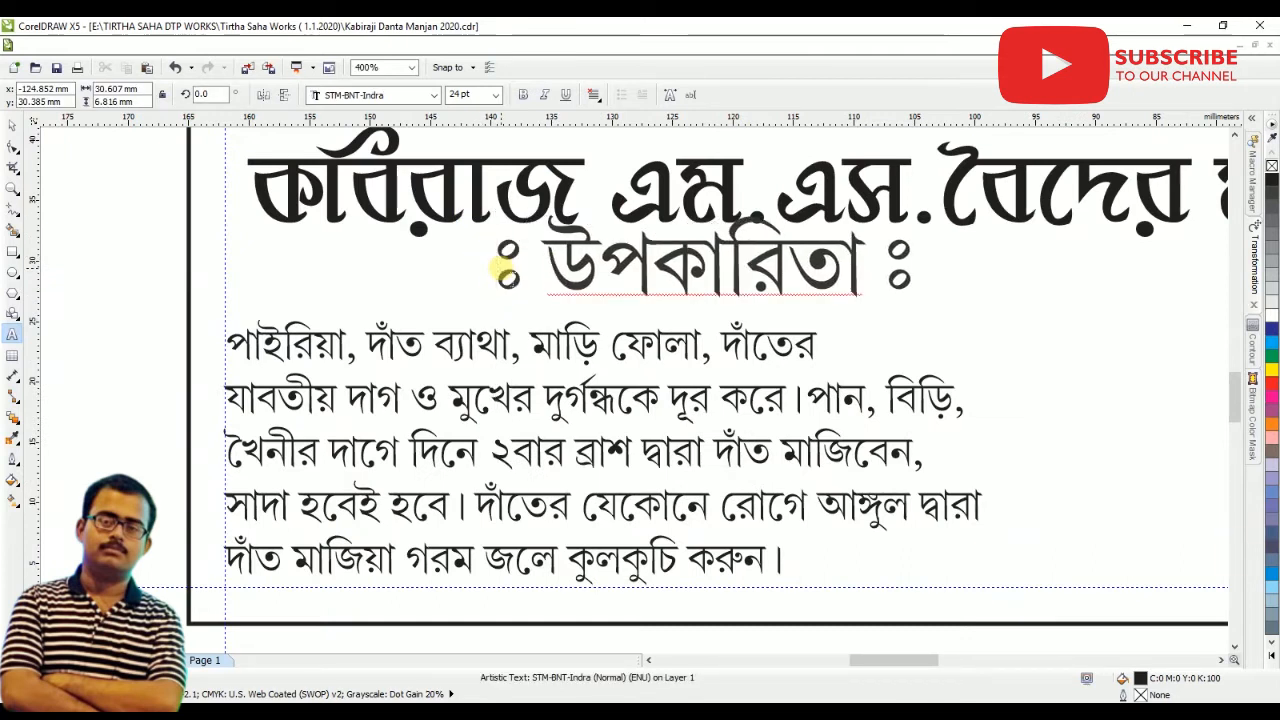
{"action": "type", "text": "-"}
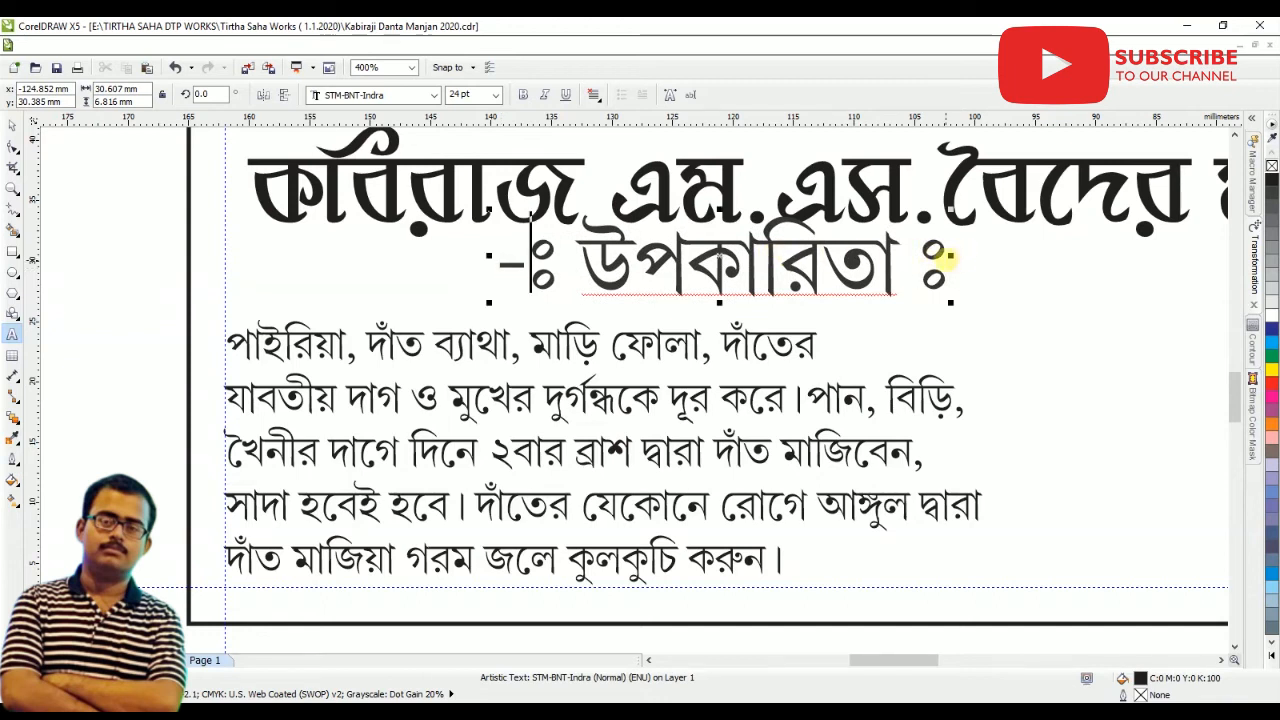
{"action": "left_click", "coordinate": [7, 124]}
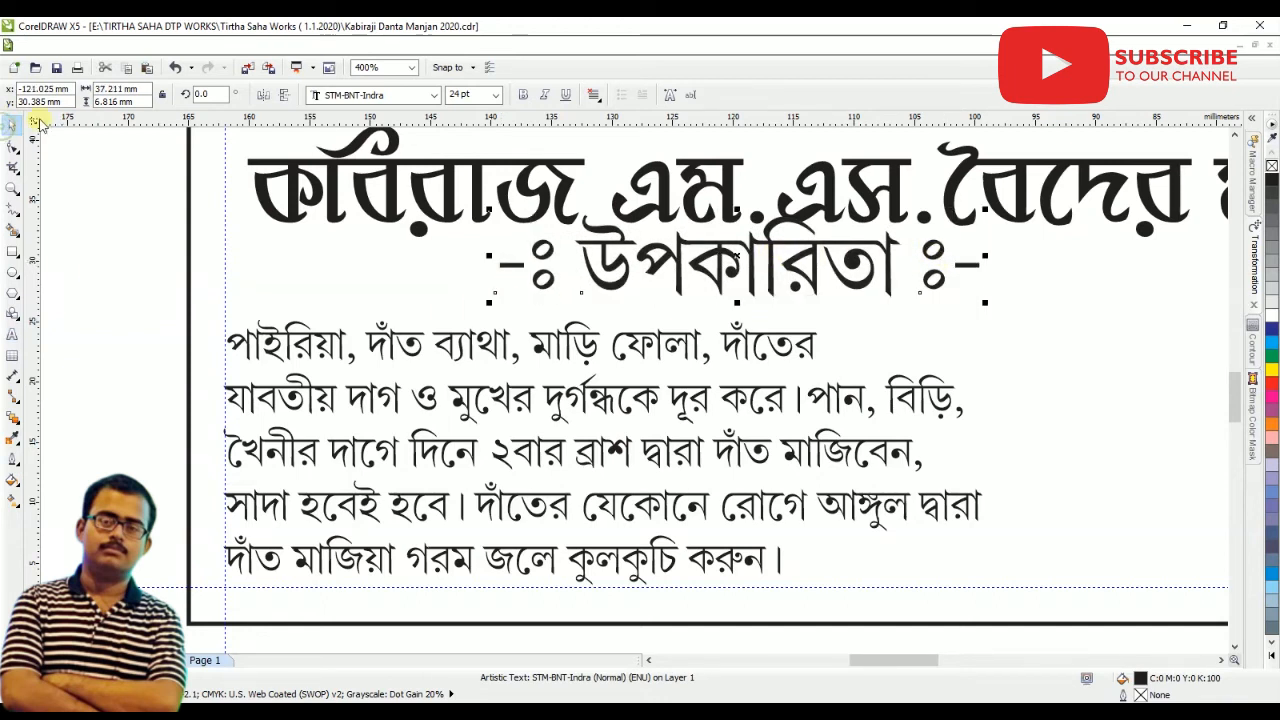
Set the উপকারিতা subheading in the STM-BNT-Jamini font at 16 pt
{"action": "left_click", "coordinate": [436, 97]}
{"action": "key", "text": "Down"}
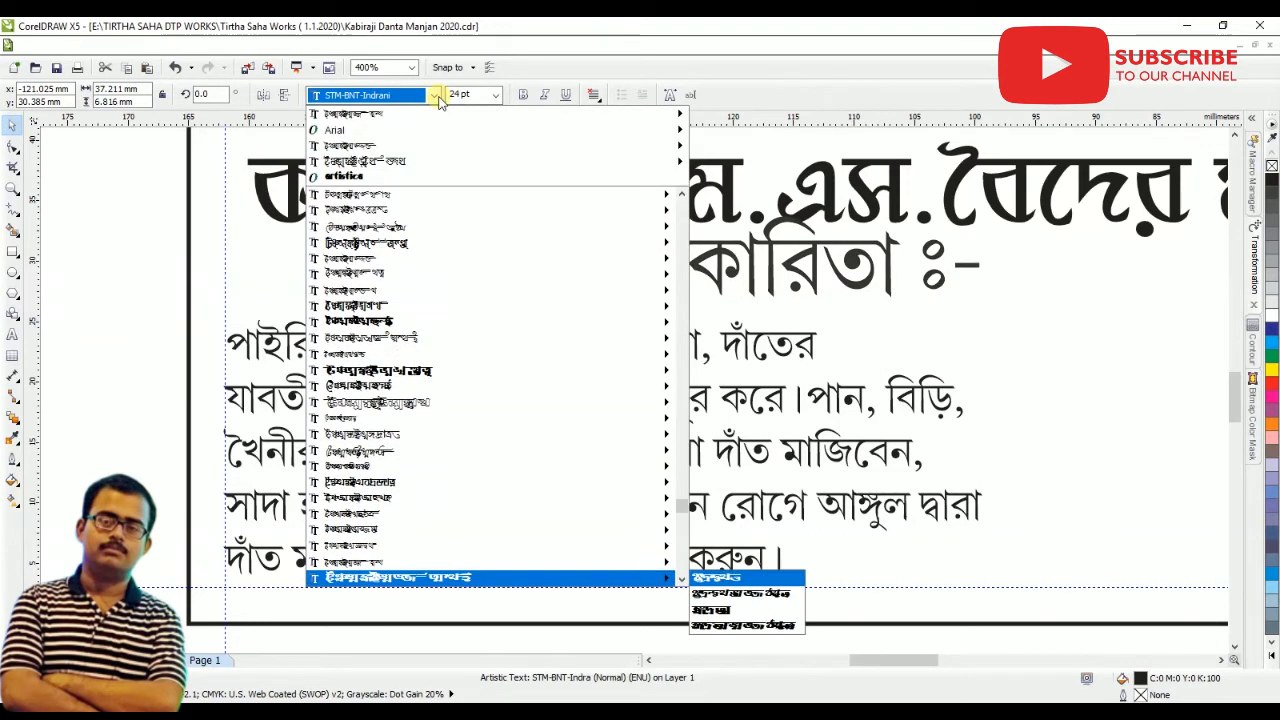
{"action": "key", "text": "Down"}
{"action": "key", "text": "Down"}
{"action": "key", "text": "Down"}
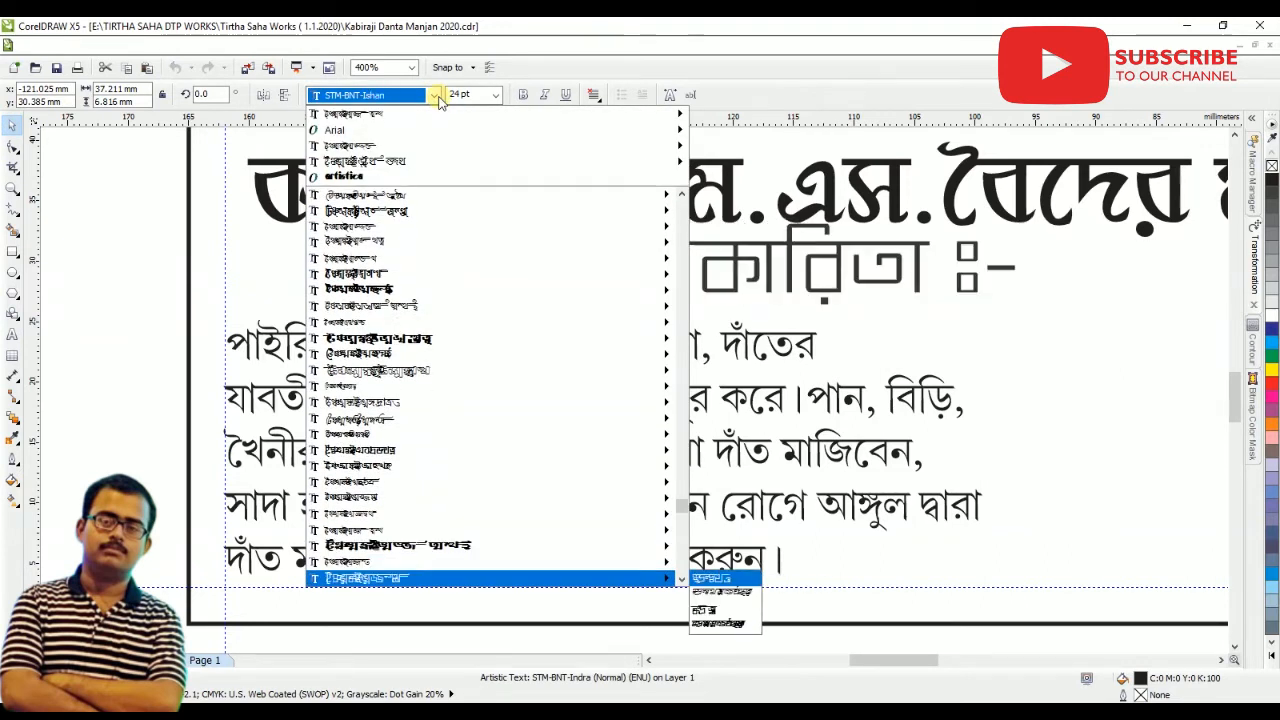
{"action": "key", "text": "Down"}
{"action": "key", "text": "Return"}
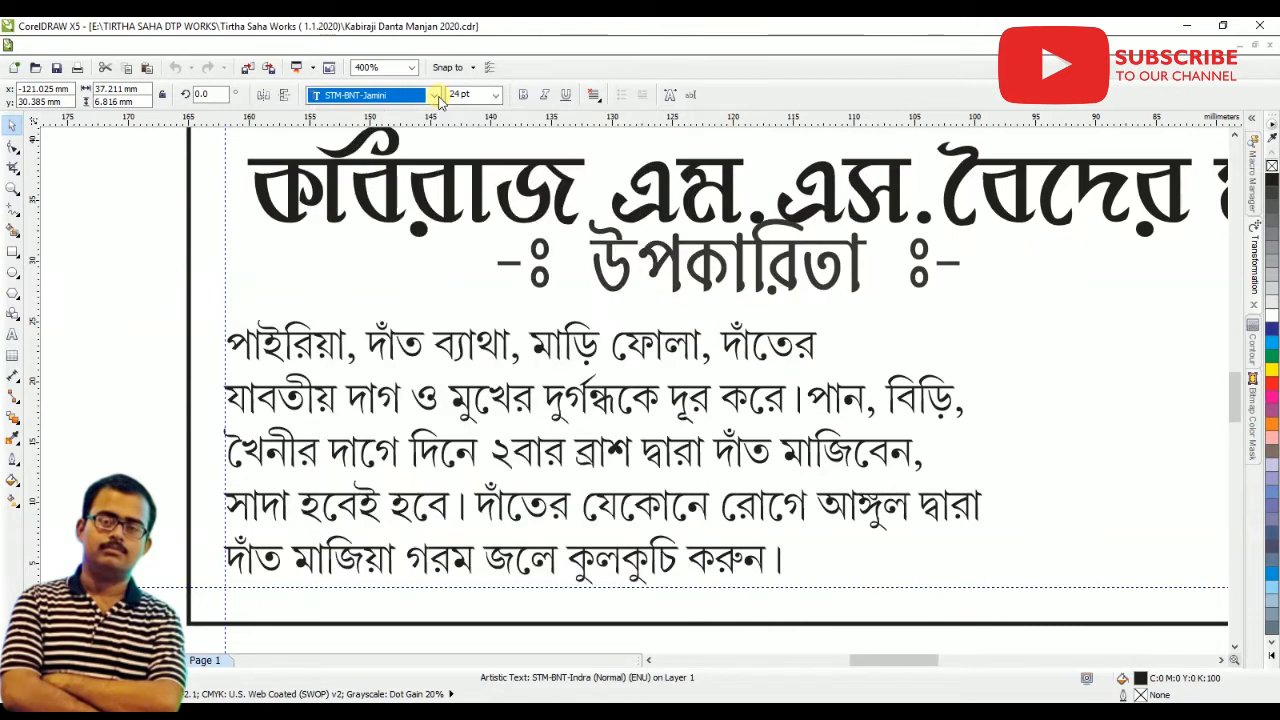
{"action": "left_click", "coordinate": [464, 94]}
{"action": "type", "text": "16"}
{"action": "key", "text": "Return"}
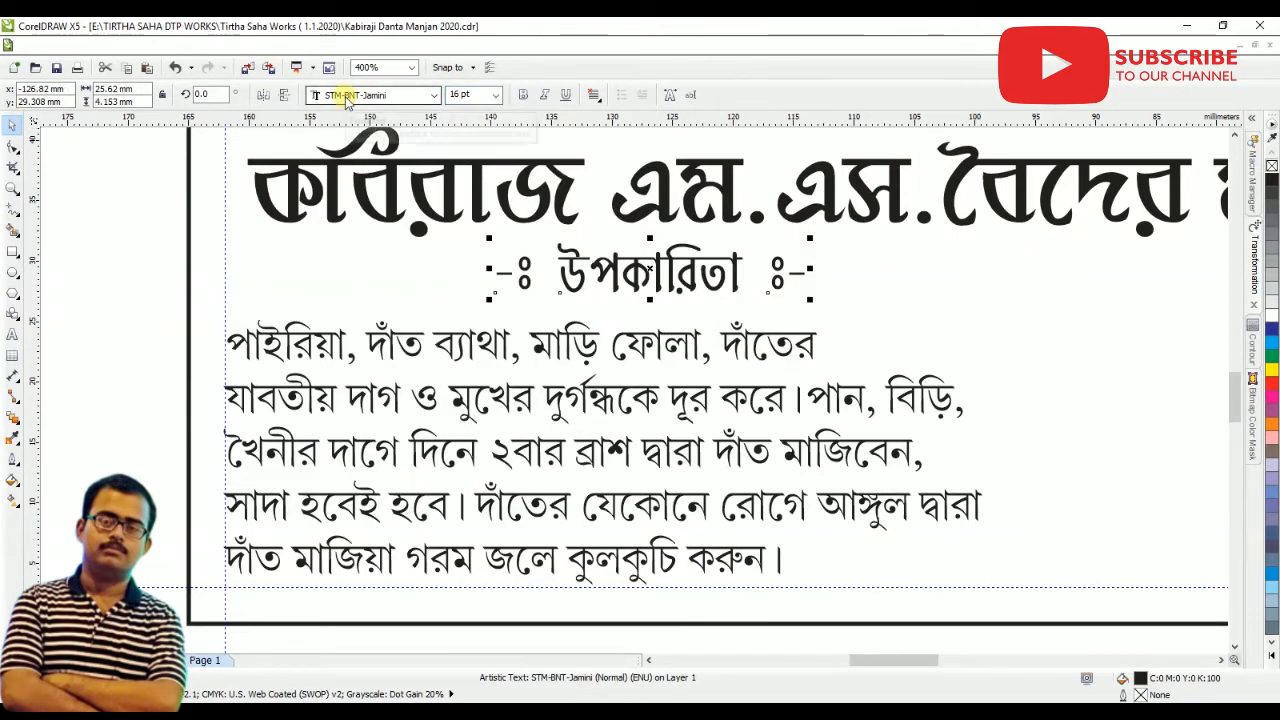
Move the subheading just above the first benefit line and stretch it to about 35.2 mm wide
{"action": "left_click_drag", "start_coordinate": [571, 275], "coordinate": [402, 289]}
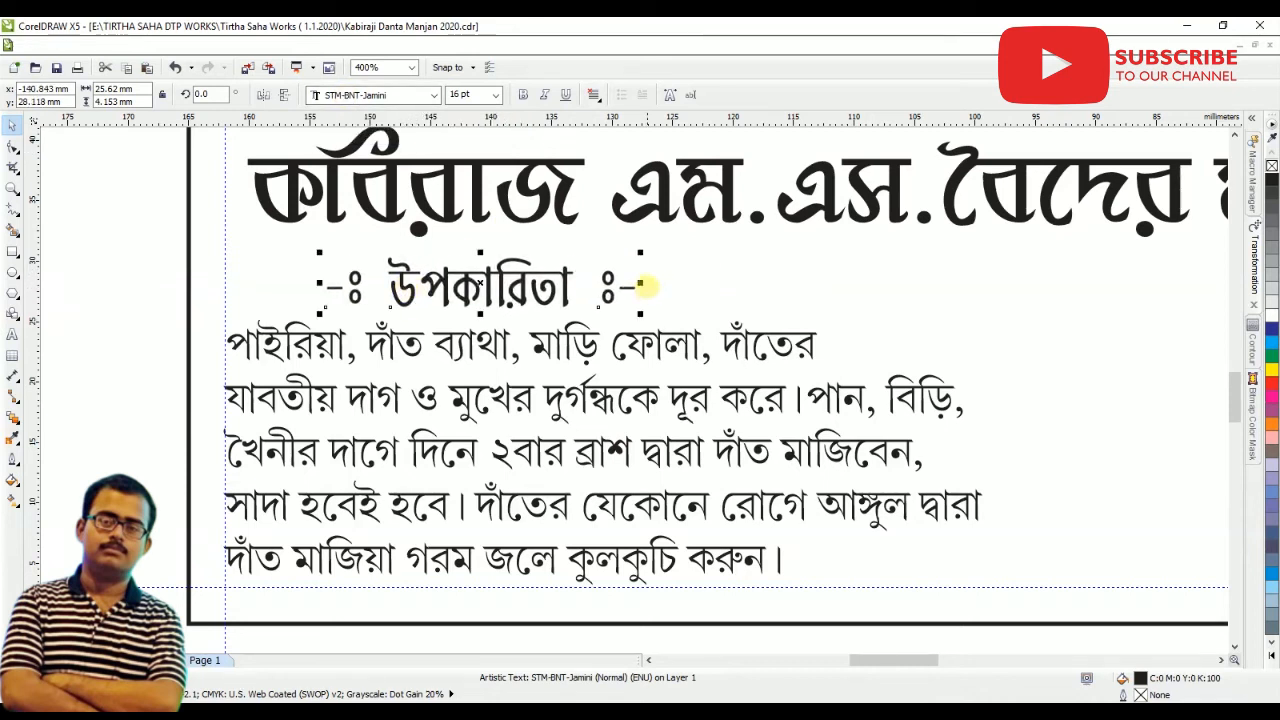
{"action": "left_click_drag", "start_coordinate": [640, 284], "coordinate": [692, 286]}
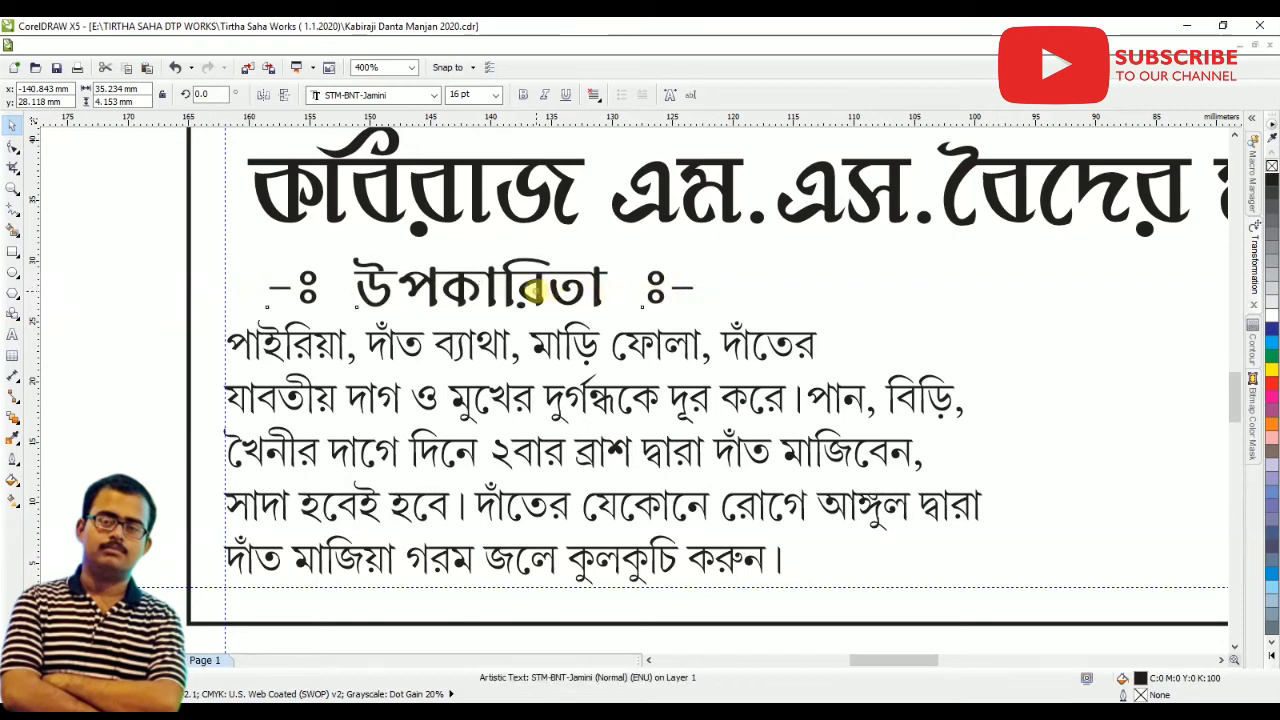
{"action": "left_click_drag", "start_coordinate": [533, 290], "coordinate": [551, 293]}
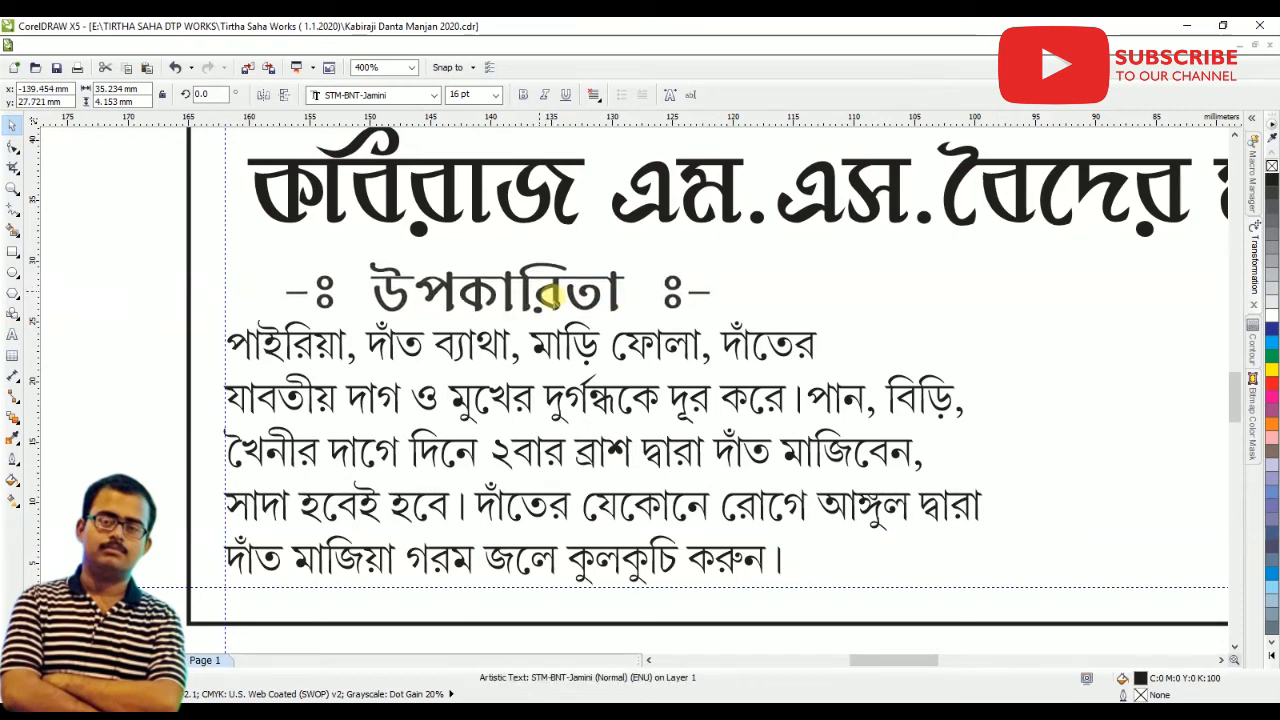
{"action": "scroll", "coordinate": [448, 296], "scroll_direction": "down", "scroll_amount": 2}
{"action": "left_click", "coordinate": [324, 322]}
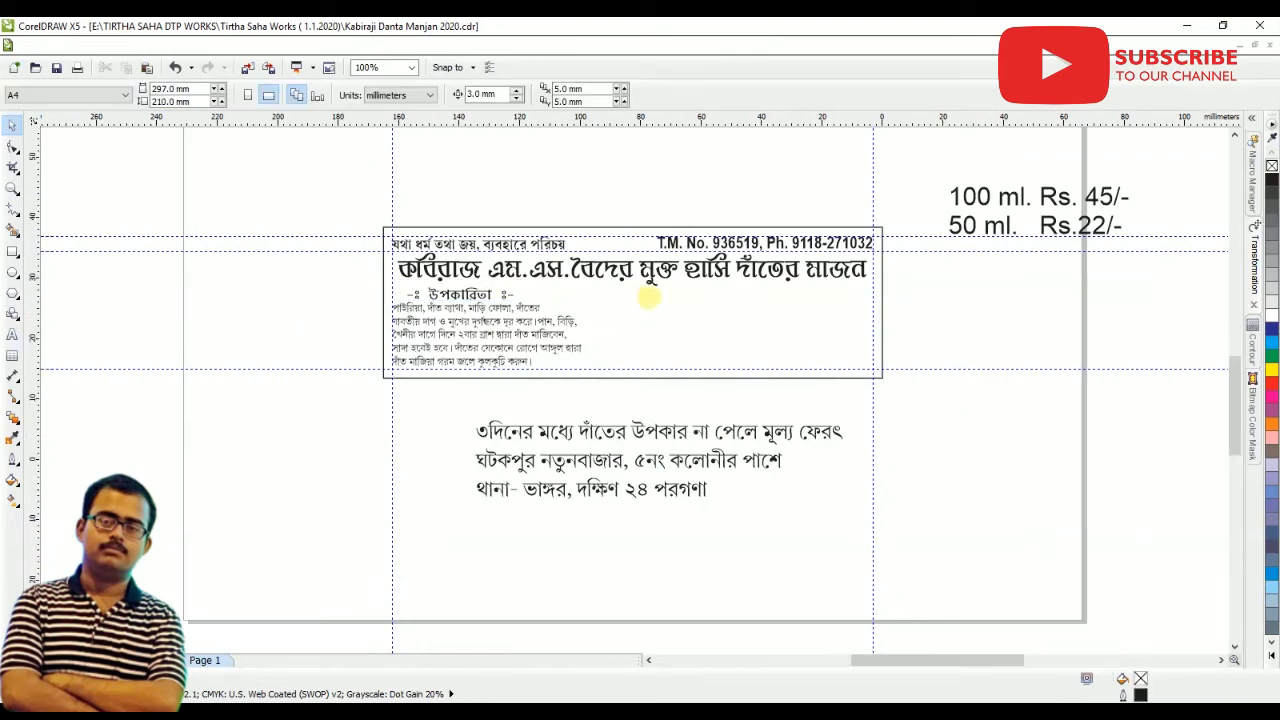
Draw an upright ellipse about 18.4 × 28.3 mm beside the benefit text, from below the heading to the lower guide
{"action": "scroll", "coordinate": [648, 296], "scroll_direction": "up", "scroll_amount": 1}
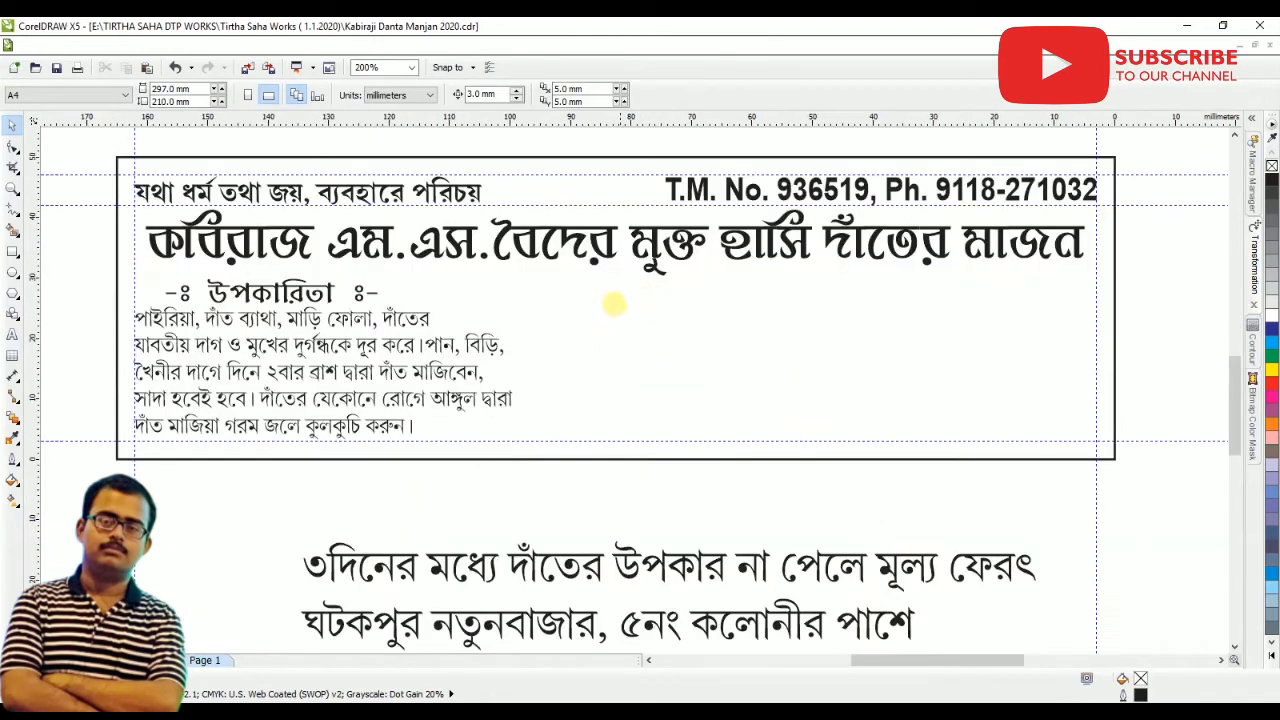
{"action": "left_click", "coordinate": [13, 272]}
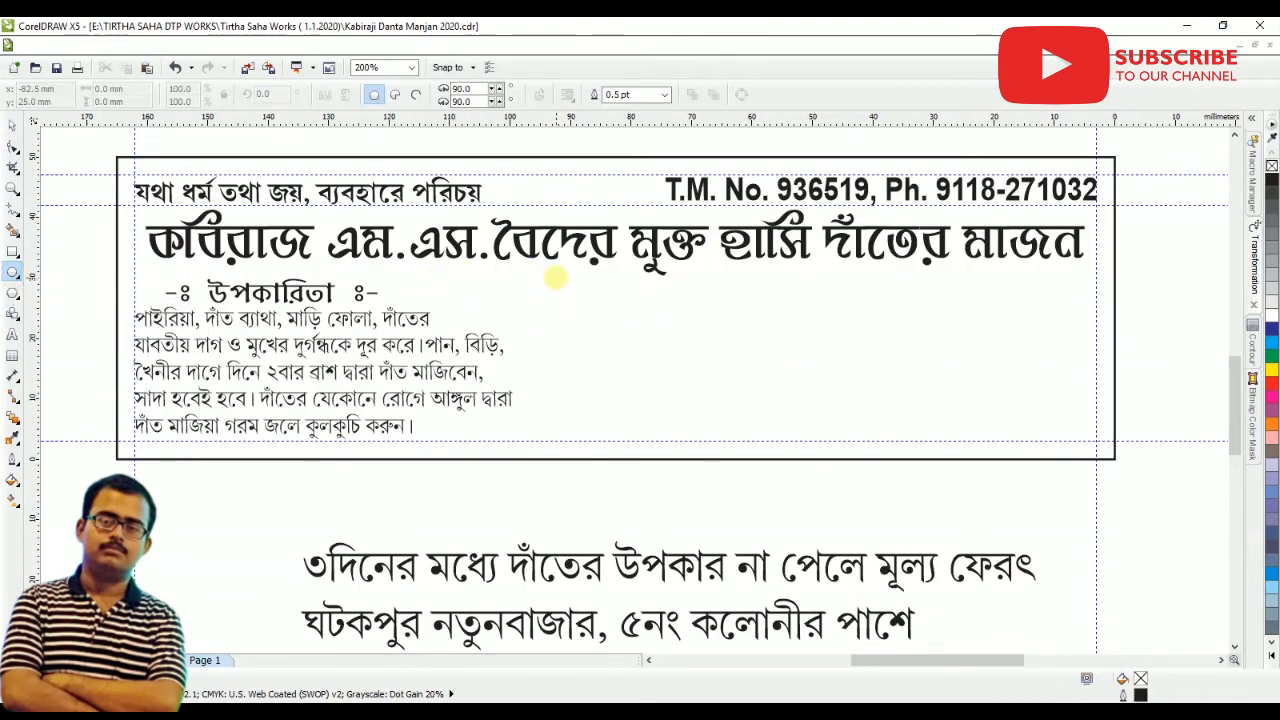
{"action": "left_click_drag", "start_coordinate": [549, 270], "coordinate": [664, 444]}
{"action": "left_click", "coordinate": [13, 120]}
Centre the ellipse horizontally on the label frame
{"action": "left_click", "coordinate": [845, 358]}
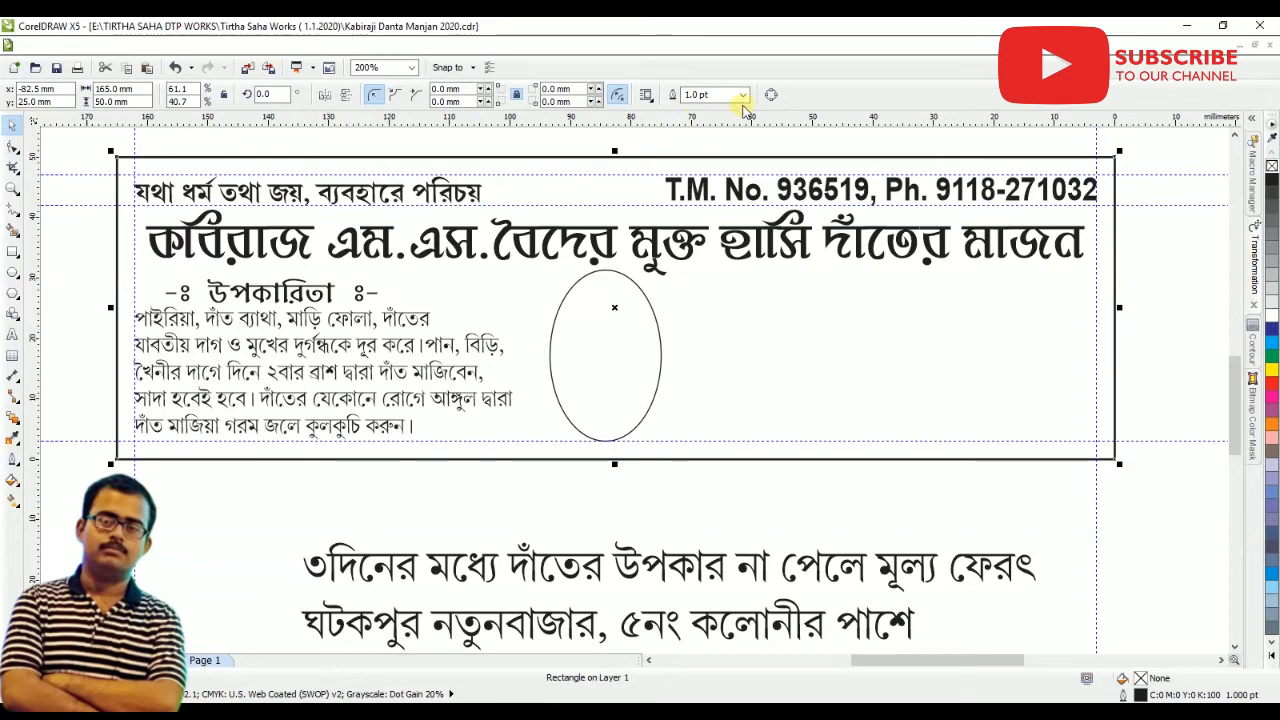
{"action": "left_click", "coordinate": [1177, 297]}
{"action": "left_click", "coordinate": [624, 347]}
{"action": "left_click", "coordinate": [757, 335], "text": "shift"}
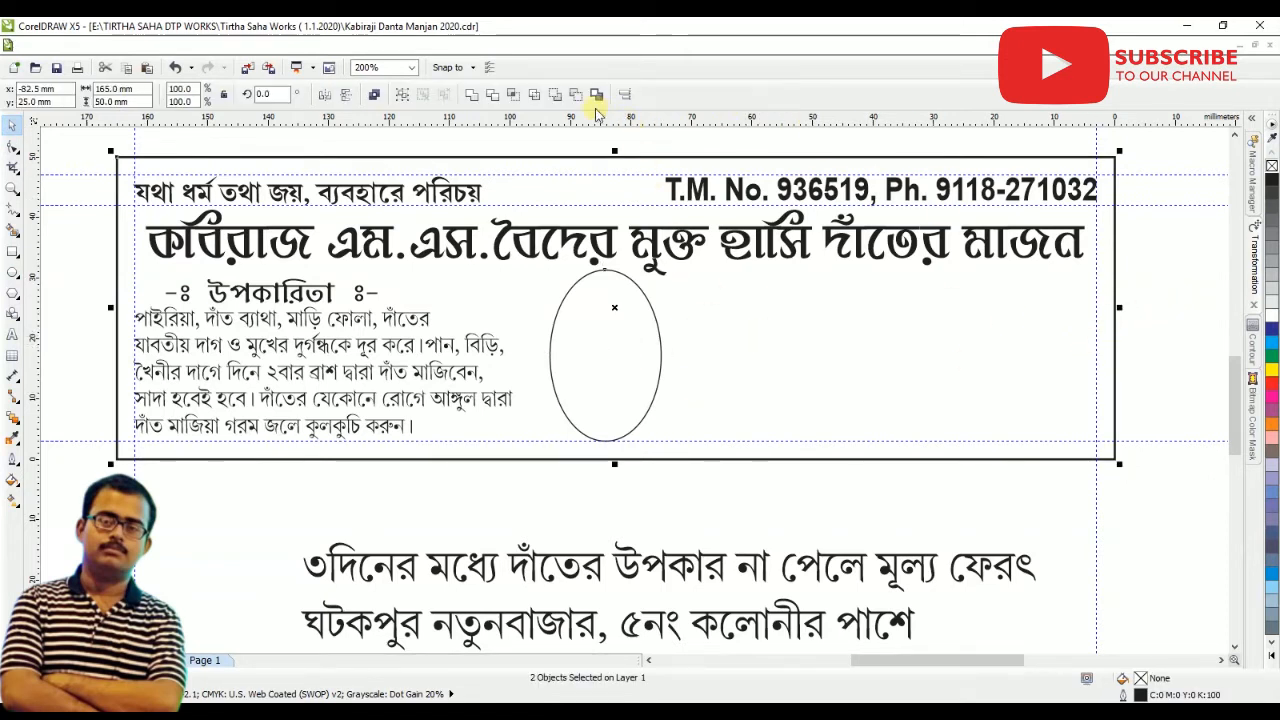
{"action": "left_click", "coordinate": [622, 94]}
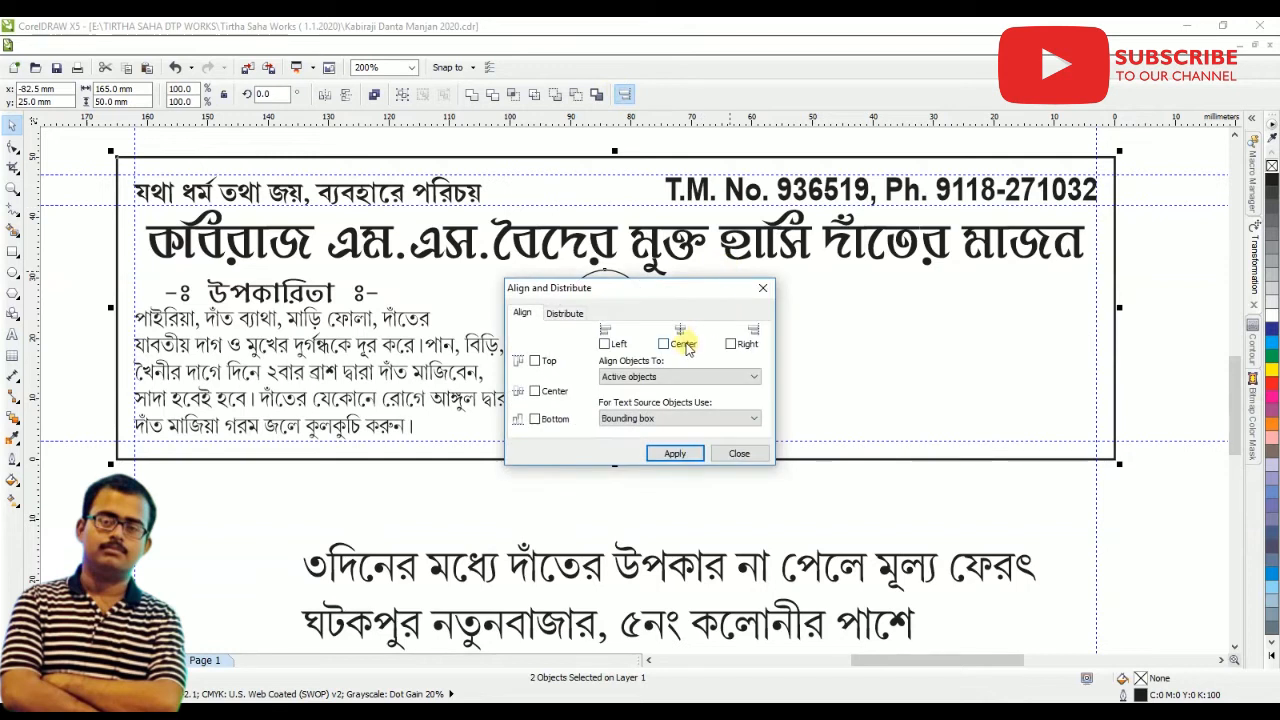
{"action": "left_click", "coordinate": [737, 454]}
{"action": "left_click", "coordinate": [800, 520]}
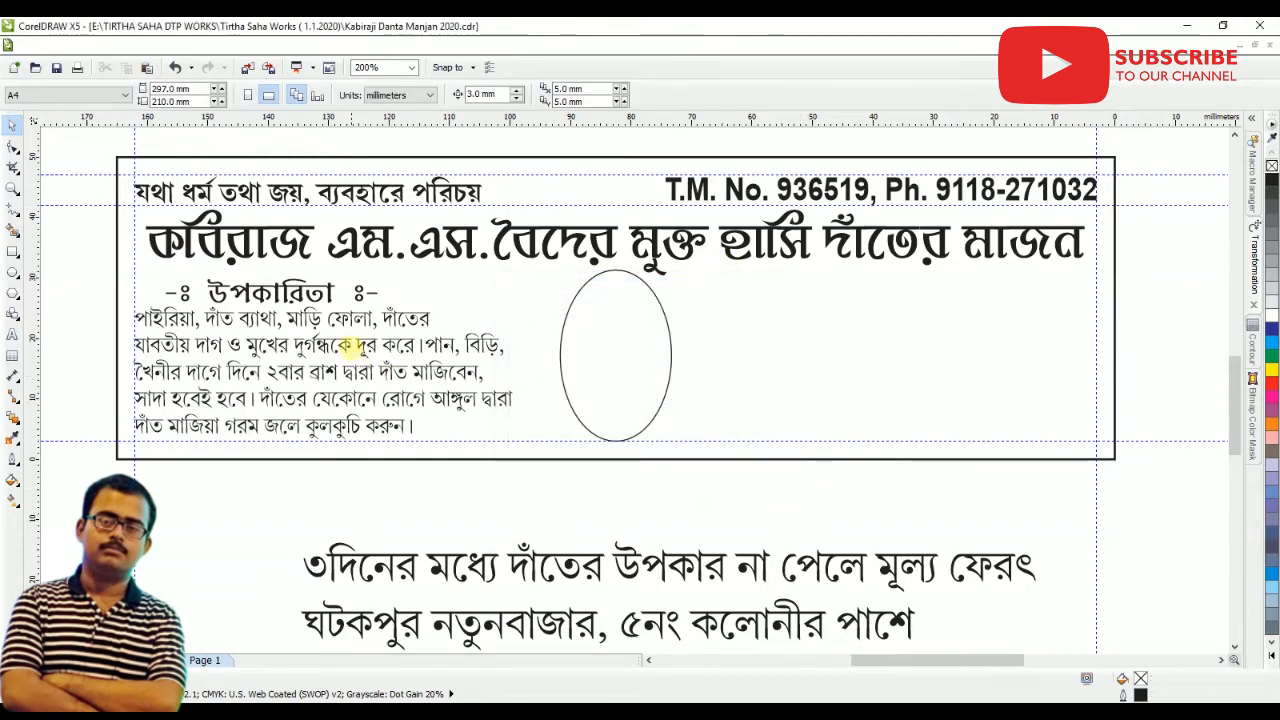
Centre-align the lines of the benefit text block
{"action": "scroll", "coordinate": [345, 345], "scroll_direction": "up", "scroll_amount": 1}
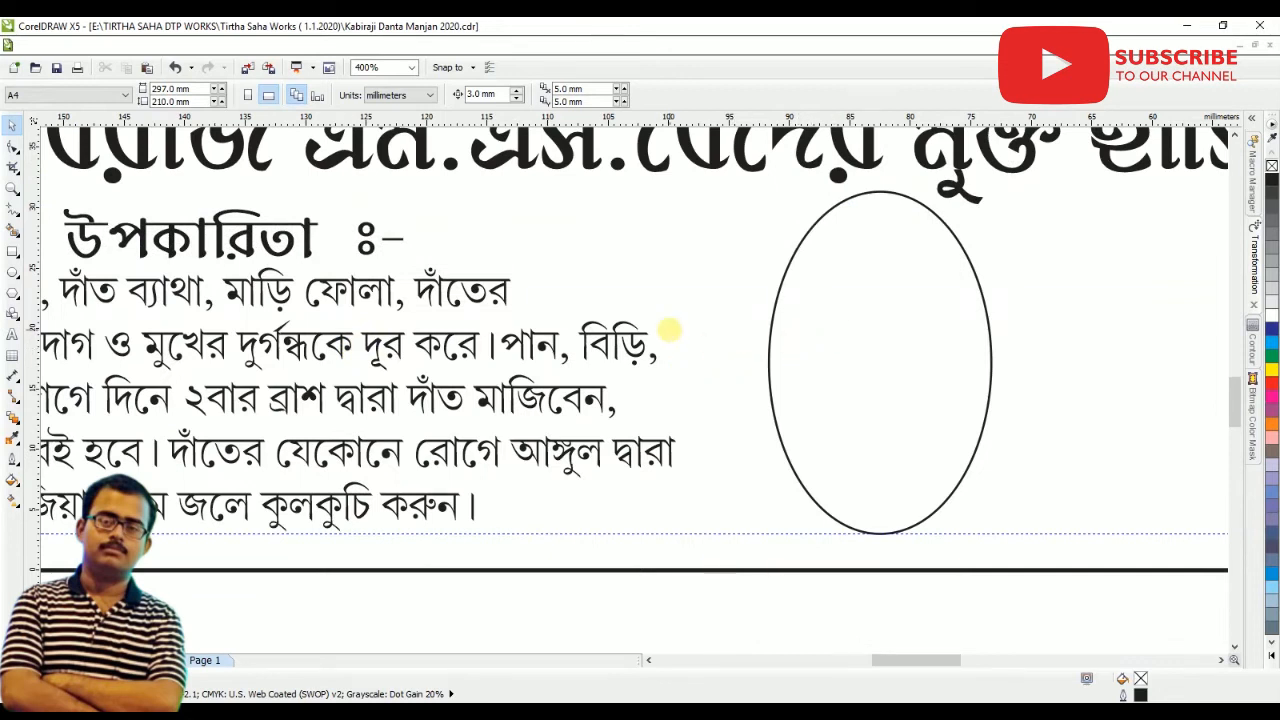
{"action": "scroll", "coordinate": [669, 330], "scroll_direction": "down", "scroll_amount": 1}
{"action": "left_click", "coordinate": [573, 300]}
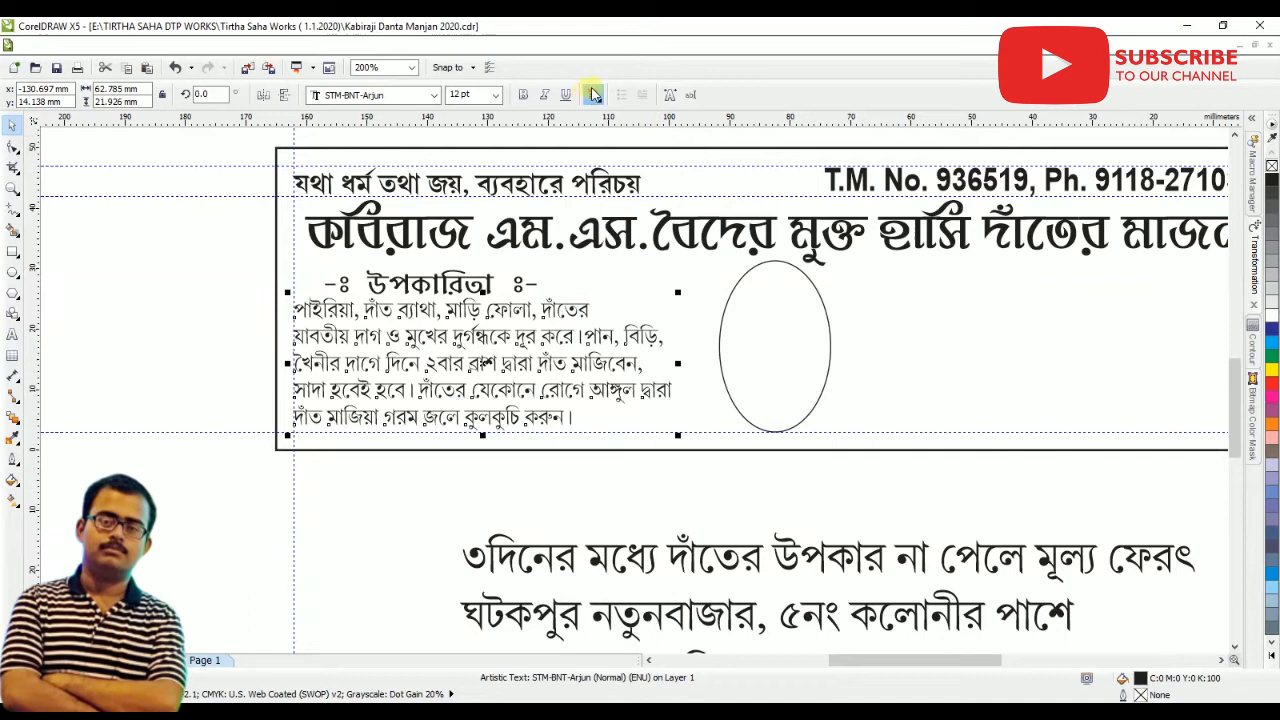
{"action": "left_click", "coordinate": [593, 94]}
{"action": "left_click", "coordinate": [615, 146]}
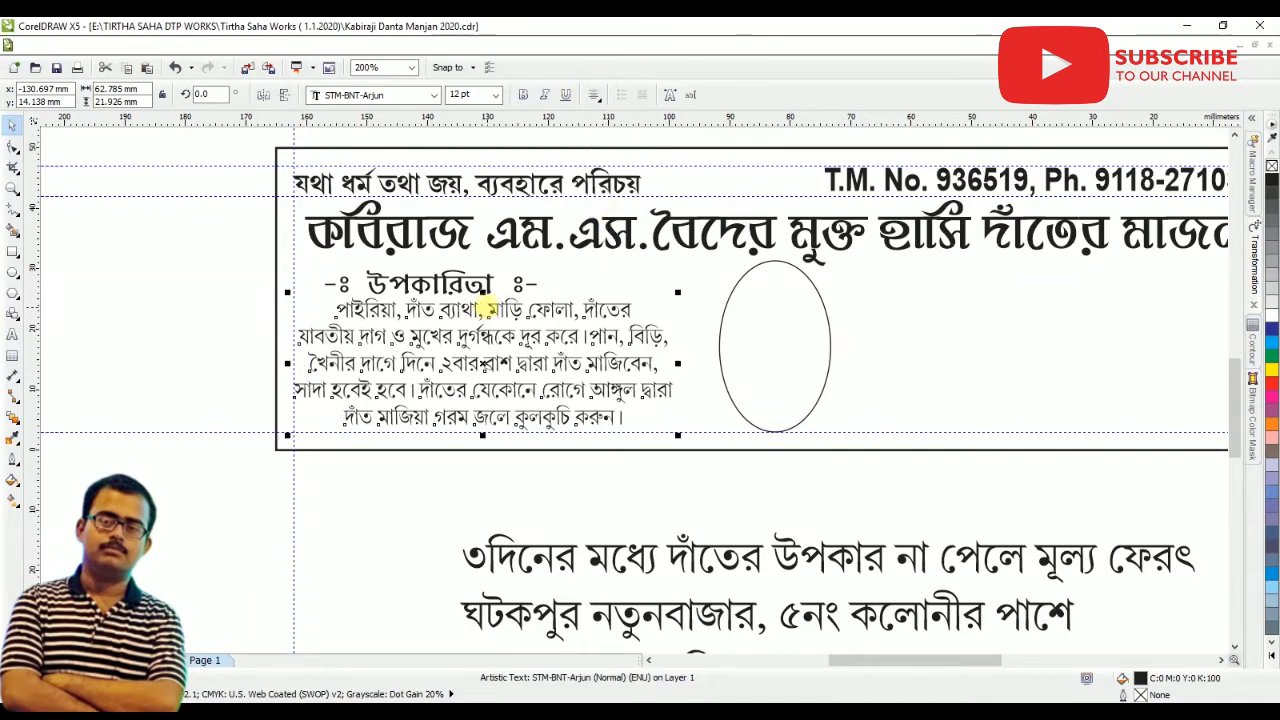
Move the উপকারিতা subheading so it sits centred over the benefit text
{"action": "left_click_drag", "start_coordinate": [455, 287], "coordinate": [509, 285]}
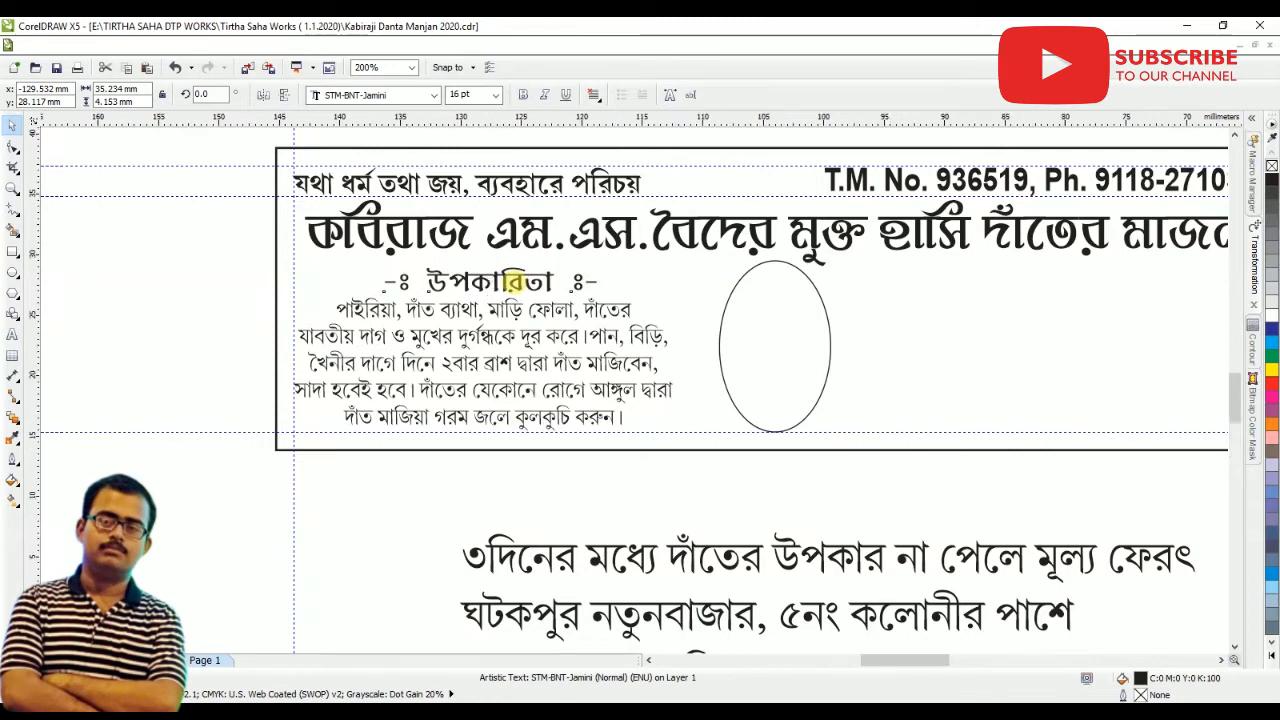
{"action": "scroll", "coordinate": [510, 285], "scroll_direction": "up", "scroll_amount": 2}
{"action": "scroll", "coordinate": [510, 283], "scroll_direction": "down", "scroll_amount": 2}
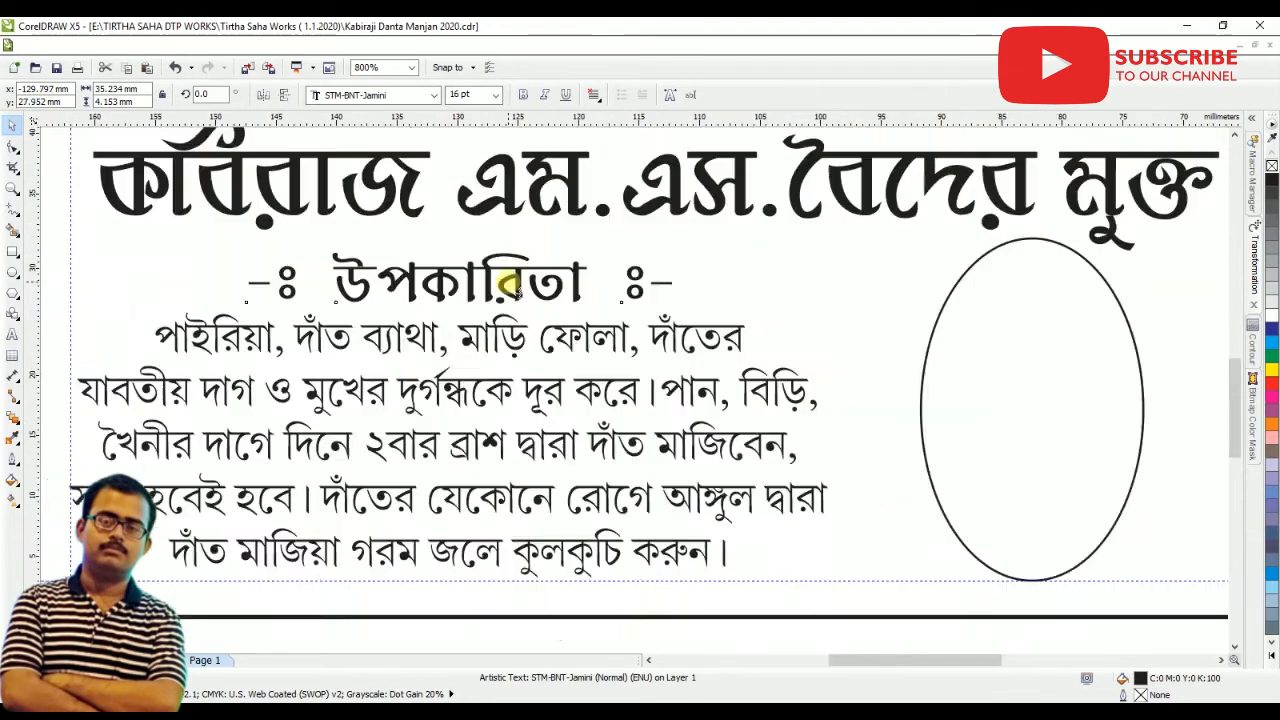
Shift the subheading and benefit text together slightly toward the ellipse, clear of the vertical guide
{"action": "left_click", "coordinate": [507, 306], "text": "shift"}
{"action": "scroll", "coordinate": [507, 306], "scroll_direction": "up", "scroll_amount": 1}
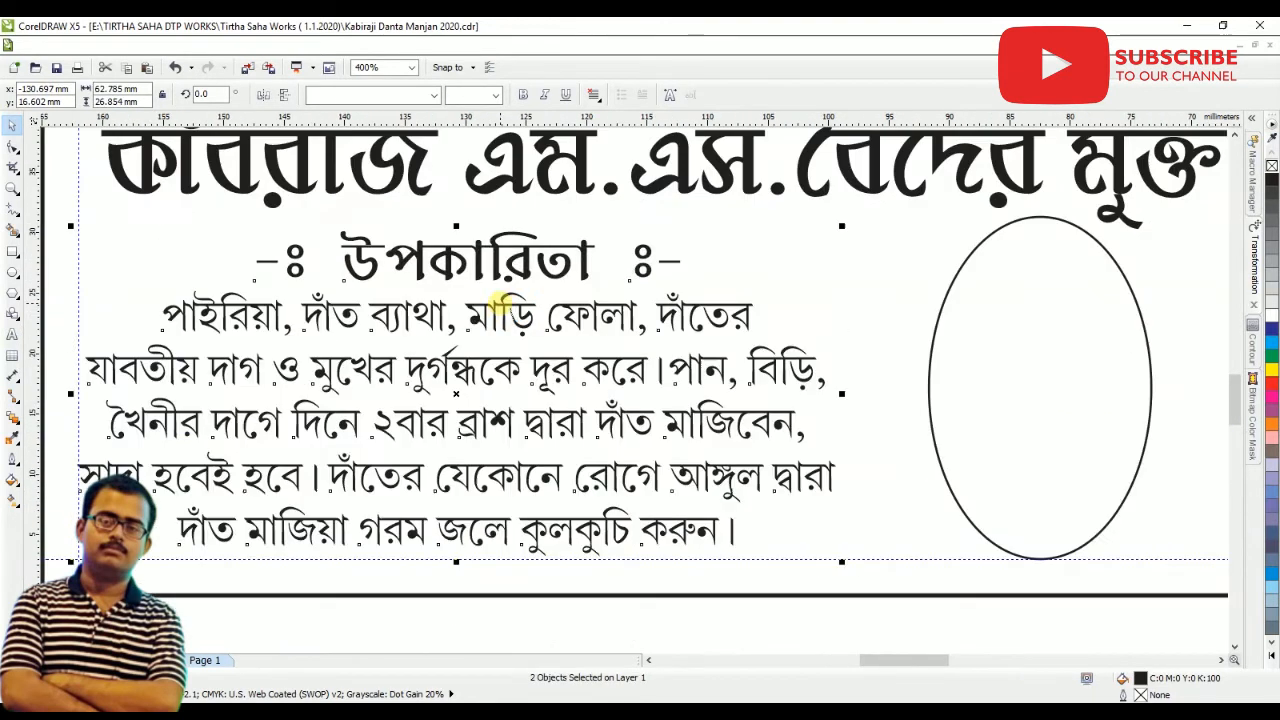
{"action": "left_click_drag", "start_coordinate": [531, 301], "coordinate": [534, 300]}
{"action": "scroll", "coordinate": [531, 300], "scroll_direction": "down", "scroll_amount": 1}
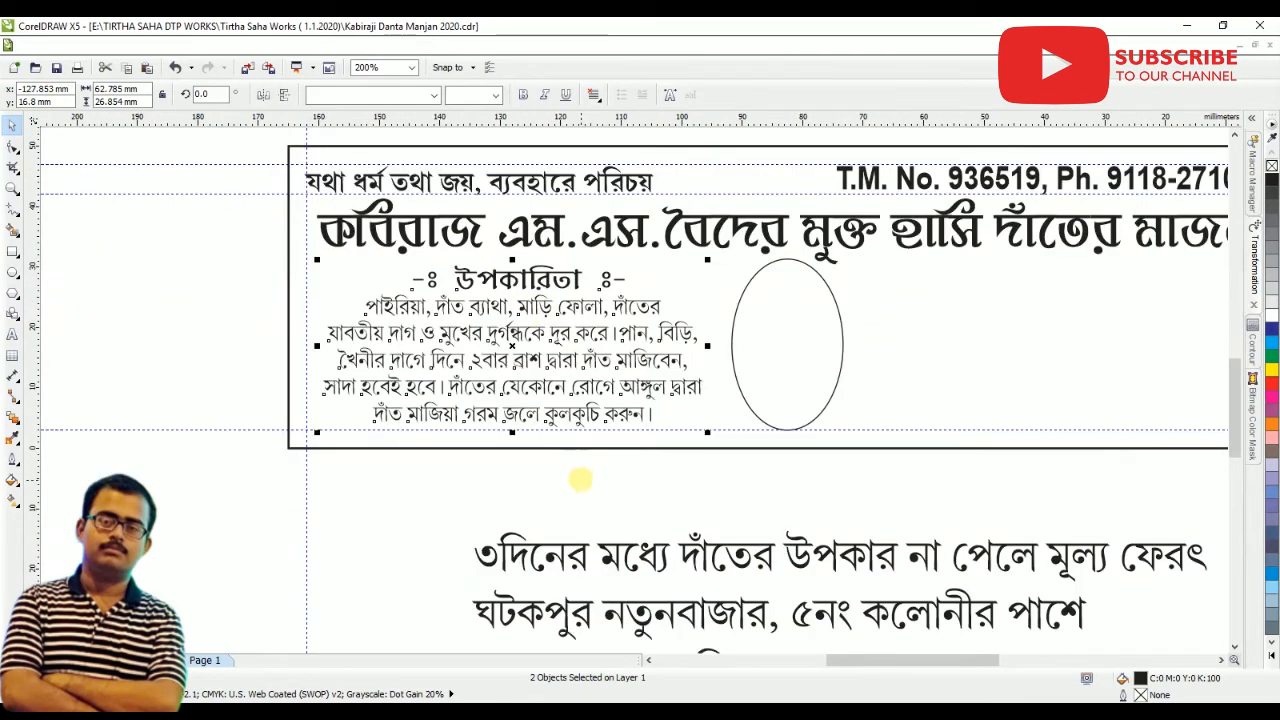
{"action": "left_click", "coordinate": [581, 481]}
Tighten the benefit text's line spacing with the Shape tool to a block height of about 20.9 mm
{"action": "scroll", "coordinate": [500, 310], "scroll_direction": "up", "scroll_amount": 1}
{"action": "left_click", "coordinate": [500, 312]}
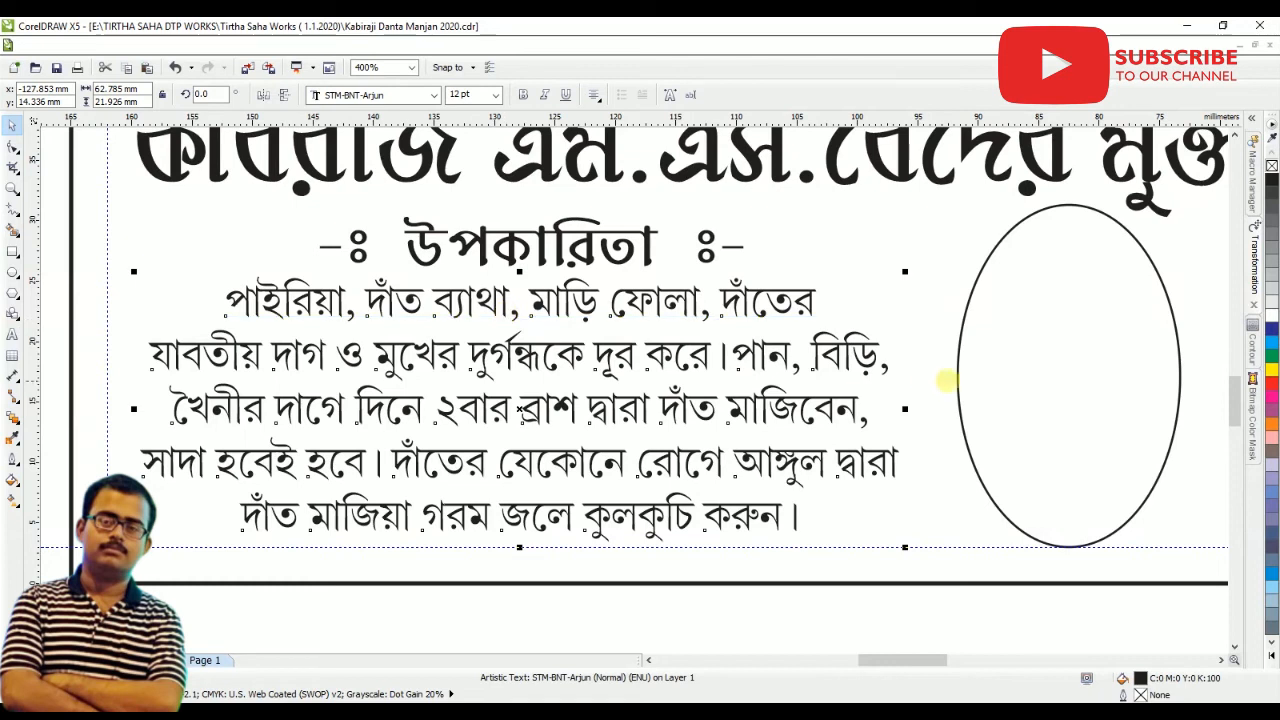
{"action": "left_click", "coordinate": [14, 148]}
{"action": "left_click_drag", "start_coordinate": [136, 548], "coordinate": [136, 535]}
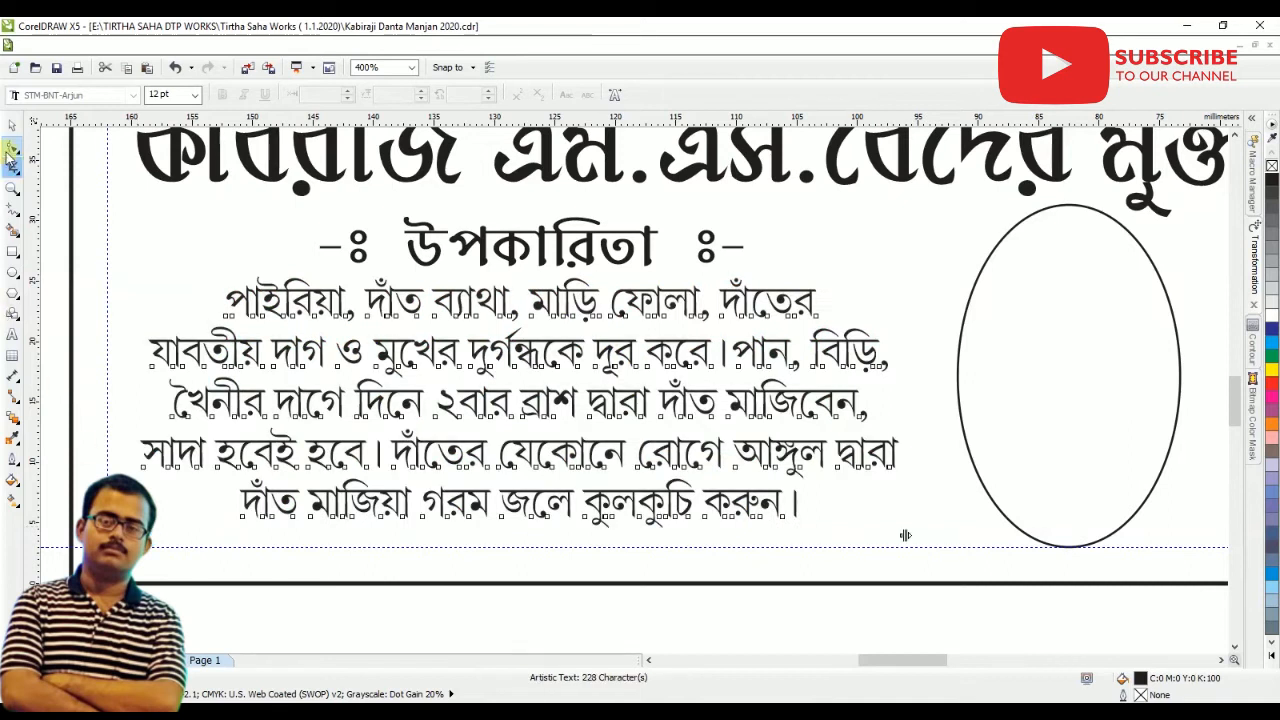
{"action": "left_click", "coordinate": [12, 124]}
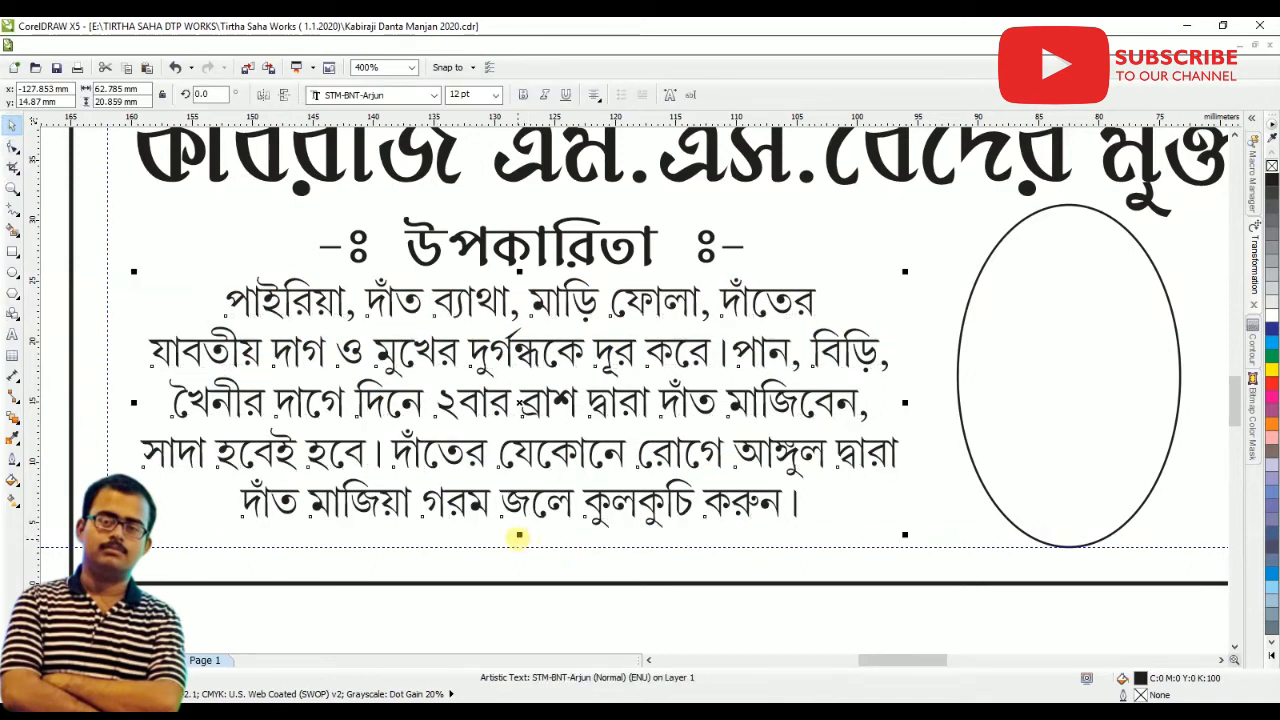
Stretch the benefit text to about 69 × 22.5 mm and fit it between the vertical guide and the ellipse
{"action": "left_click_drag", "start_coordinate": [517, 533], "coordinate": [517, 551]}
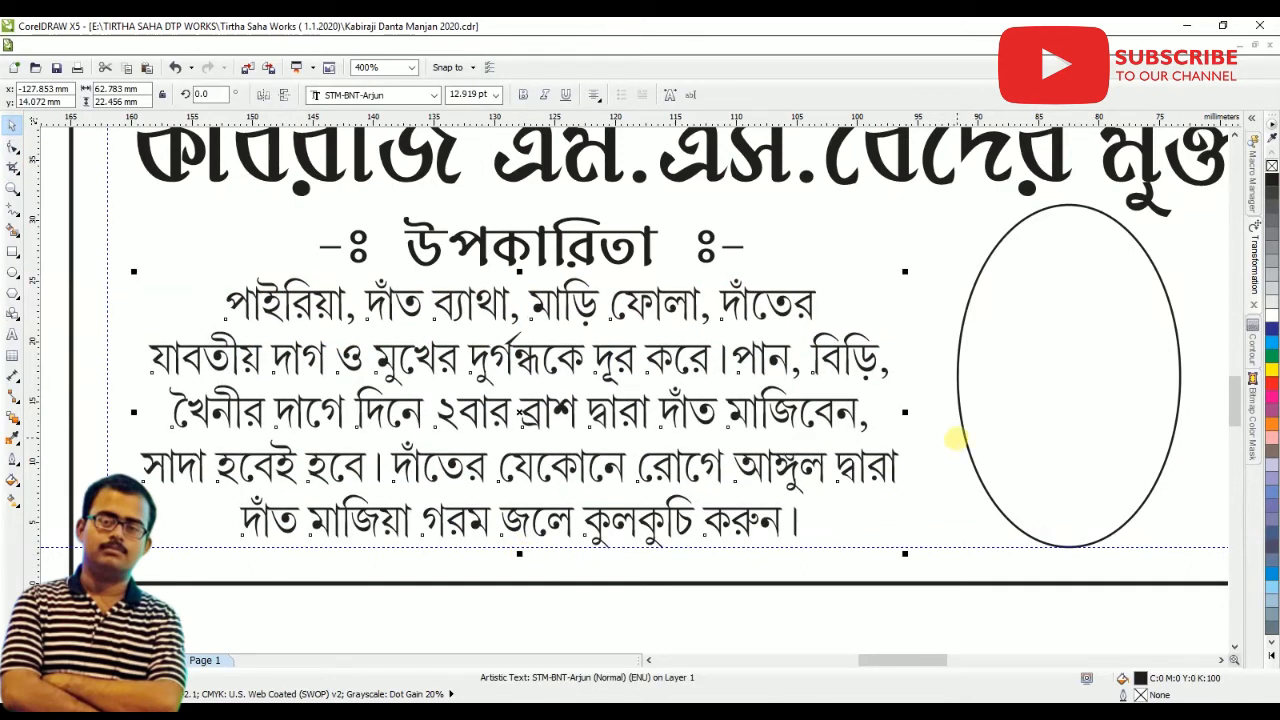
{"action": "left_click_drag", "start_coordinate": [905, 410], "coordinate": [940, 413]}
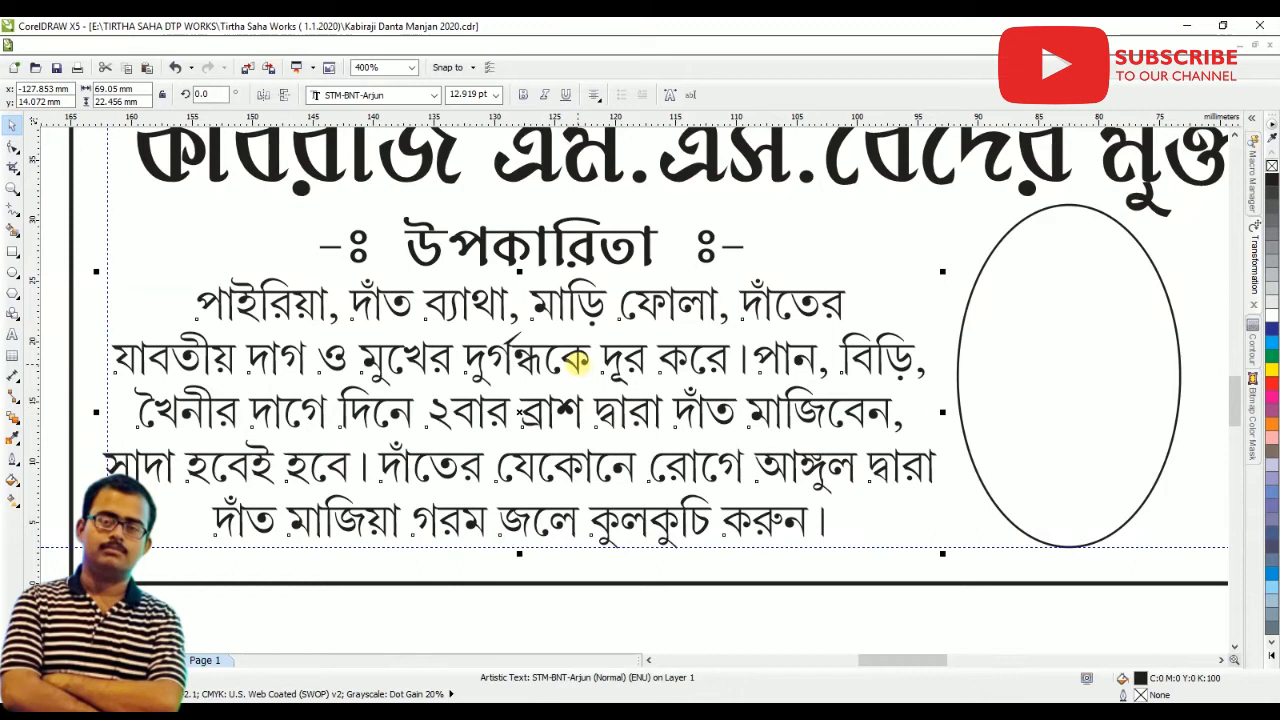
{"action": "left_click_drag", "start_coordinate": [578, 361], "coordinate": [591, 366]}
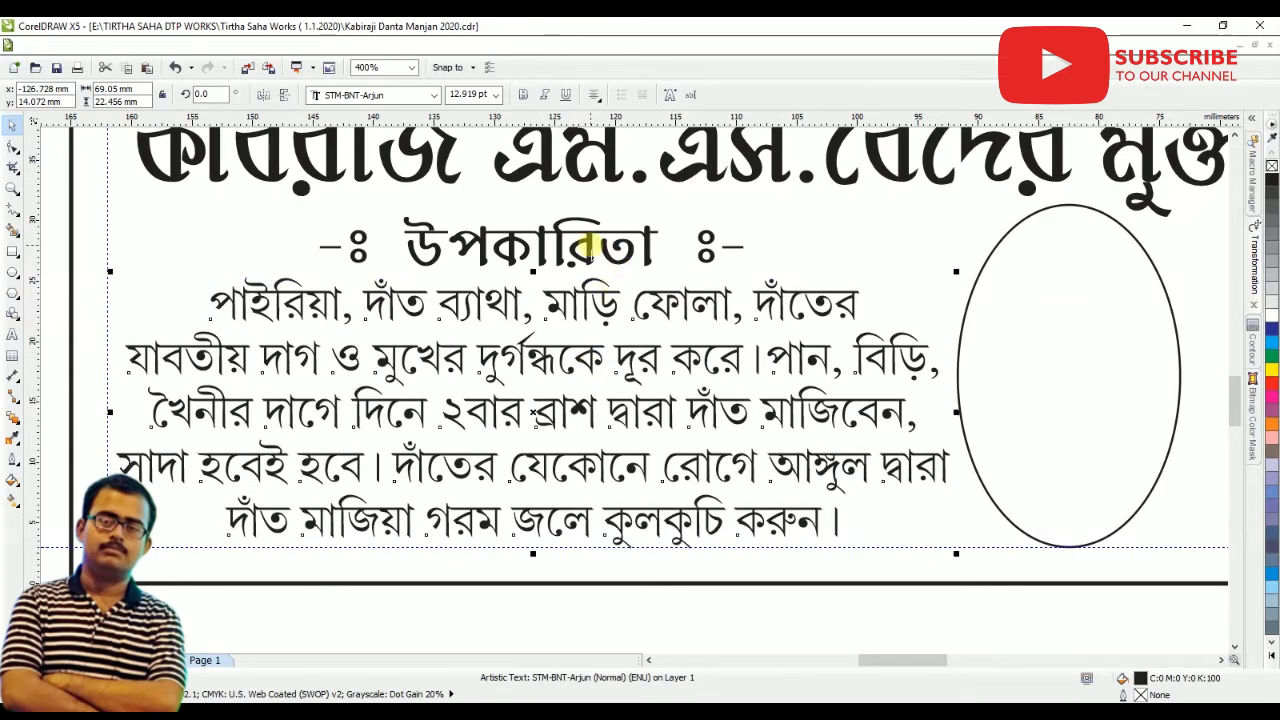
Nudge the উপকারিতা subheading sideways to recentre it over the widened benefit text
{"action": "left_click", "coordinate": [590, 250]}
{"action": "scroll", "coordinate": [540, 208], "scroll_direction": "up", "scroll_amount": 1}
{"action": "left_click_drag", "start_coordinate": [543, 252], "coordinate": [521, 252]}
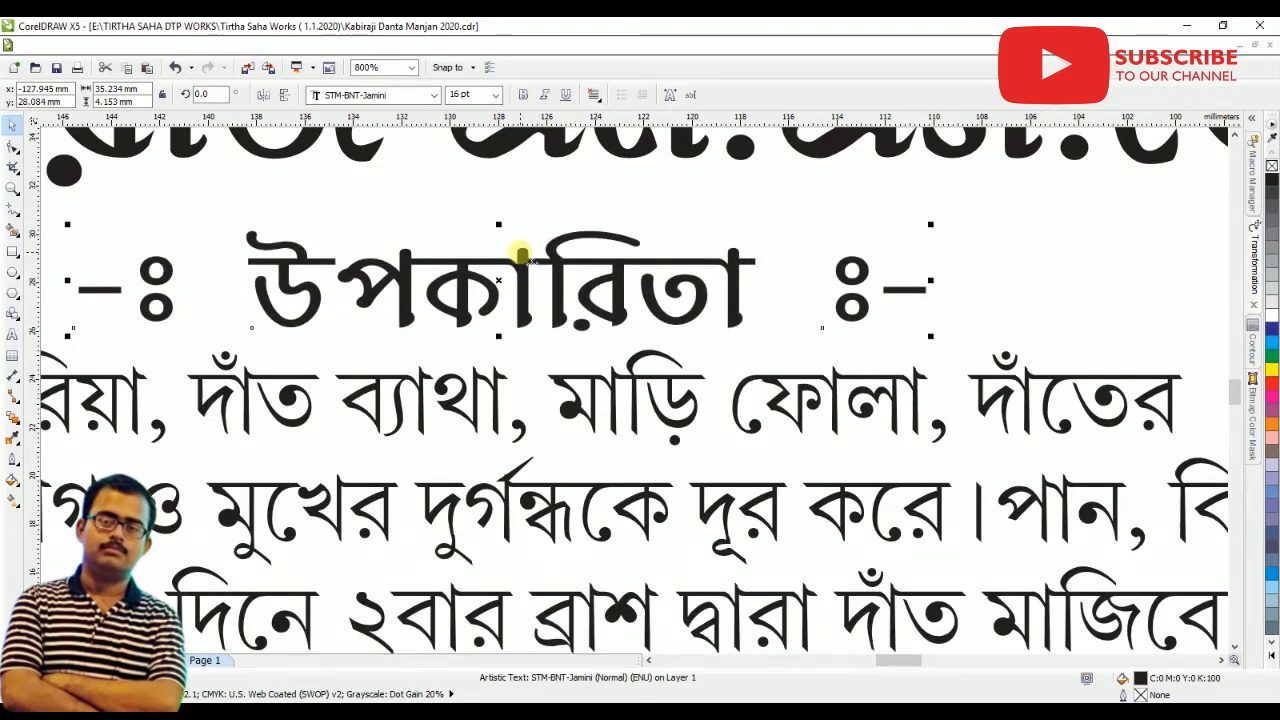
{"action": "scroll", "coordinate": [521, 253], "scroll_direction": "down", "scroll_amount": 3}
{"action": "left_click", "coordinate": [699, 376]}
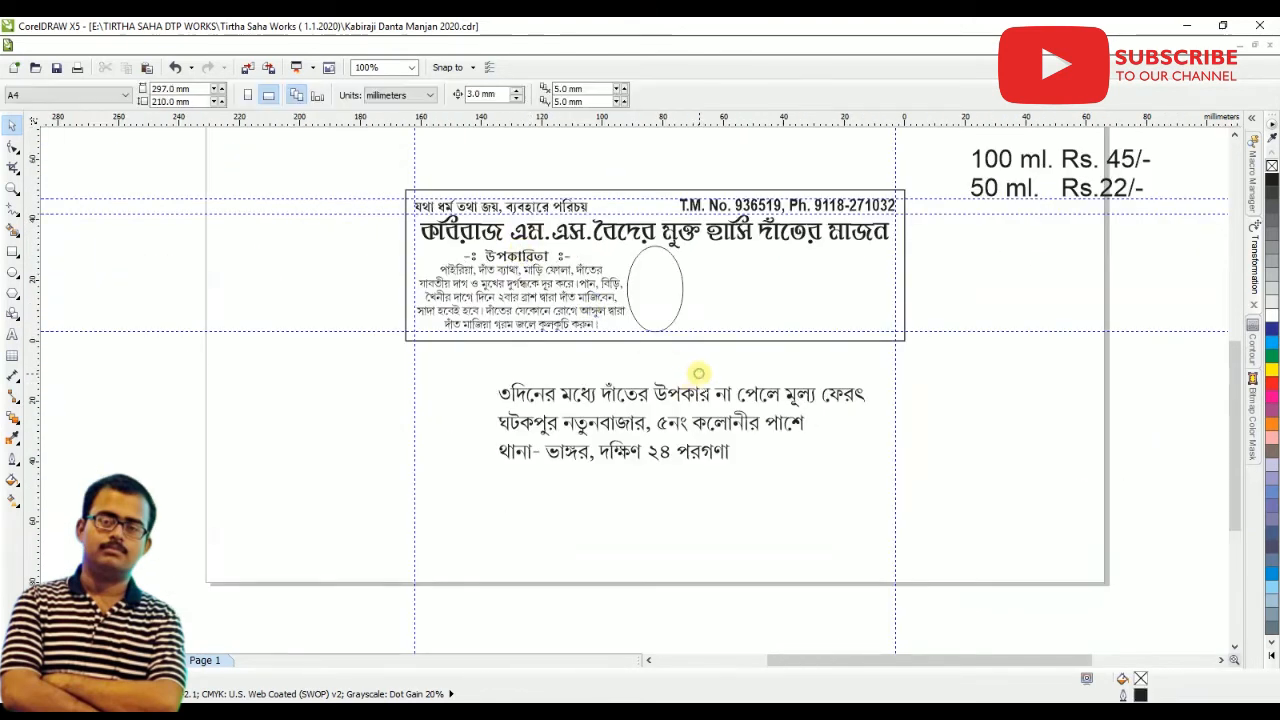
Give the central ellipse a thicker outline
{"action": "scroll", "coordinate": [696, 263], "scroll_direction": "up", "scroll_amount": 1}
{"action": "left_click", "coordinate": [666, 271]}
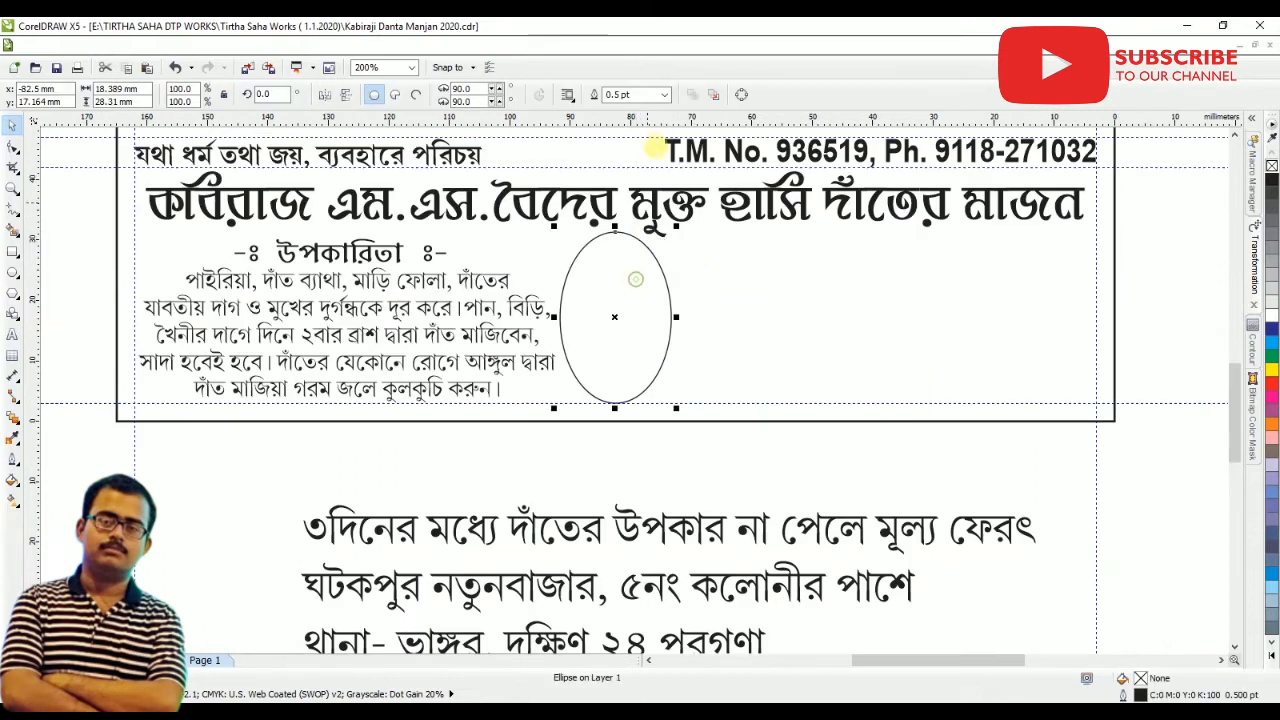
{"action": "left_click", "coordinate": [665, 96]}
{"action": "left_click", "coordinate": [617, 151]}
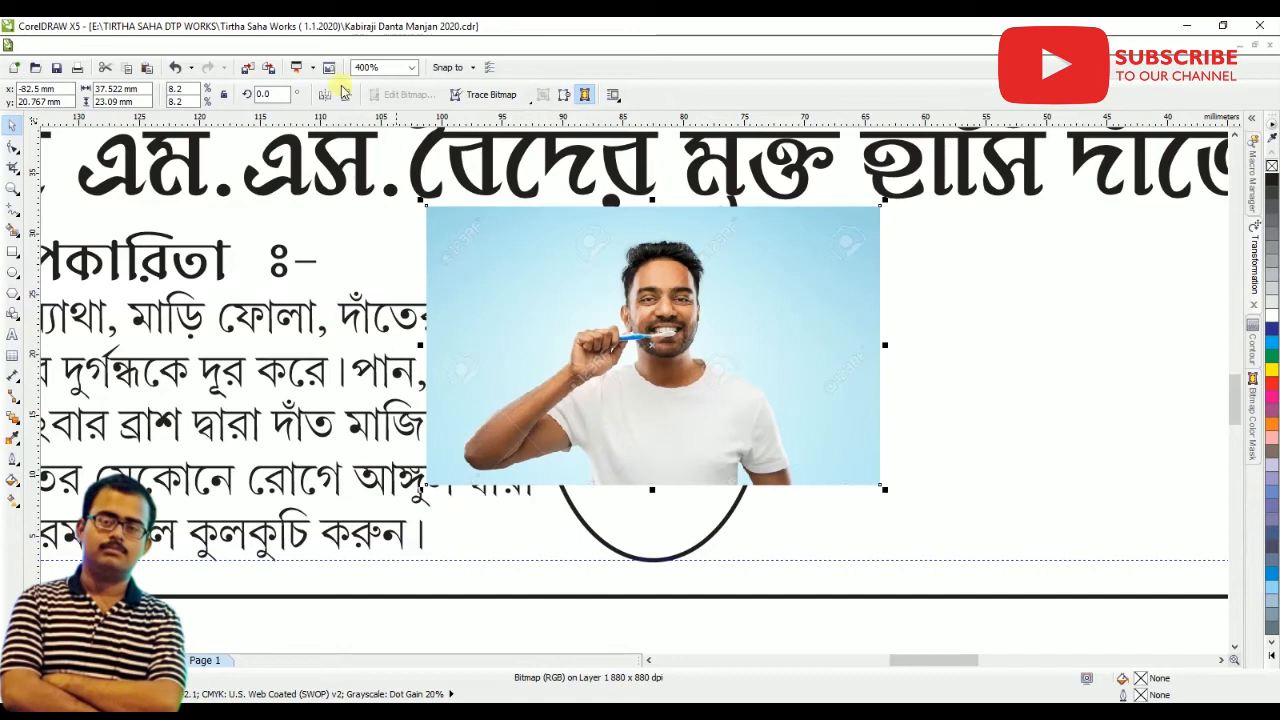
Place the toothbrushing photo inside the central ellipse with PowerClip
{"action": "left_click", "coordinate": [268, 45]}
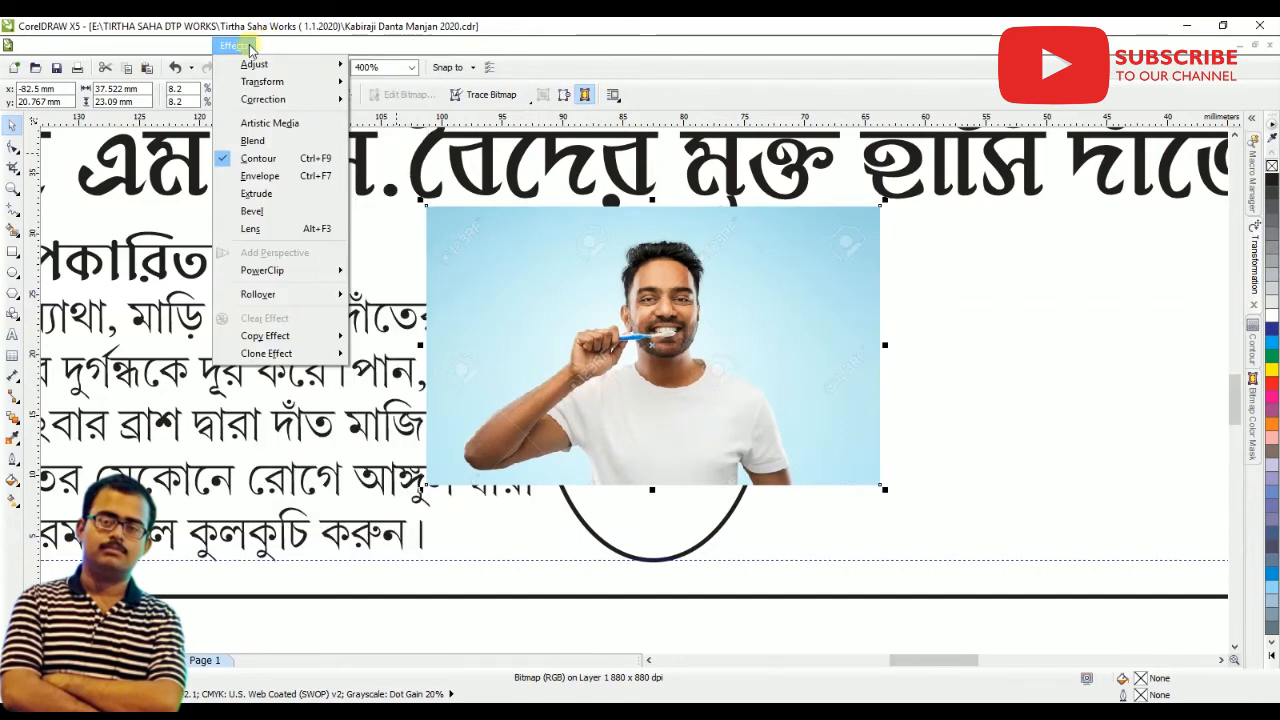
{"action": "mouse_move", "coordinate": [262, 67]}
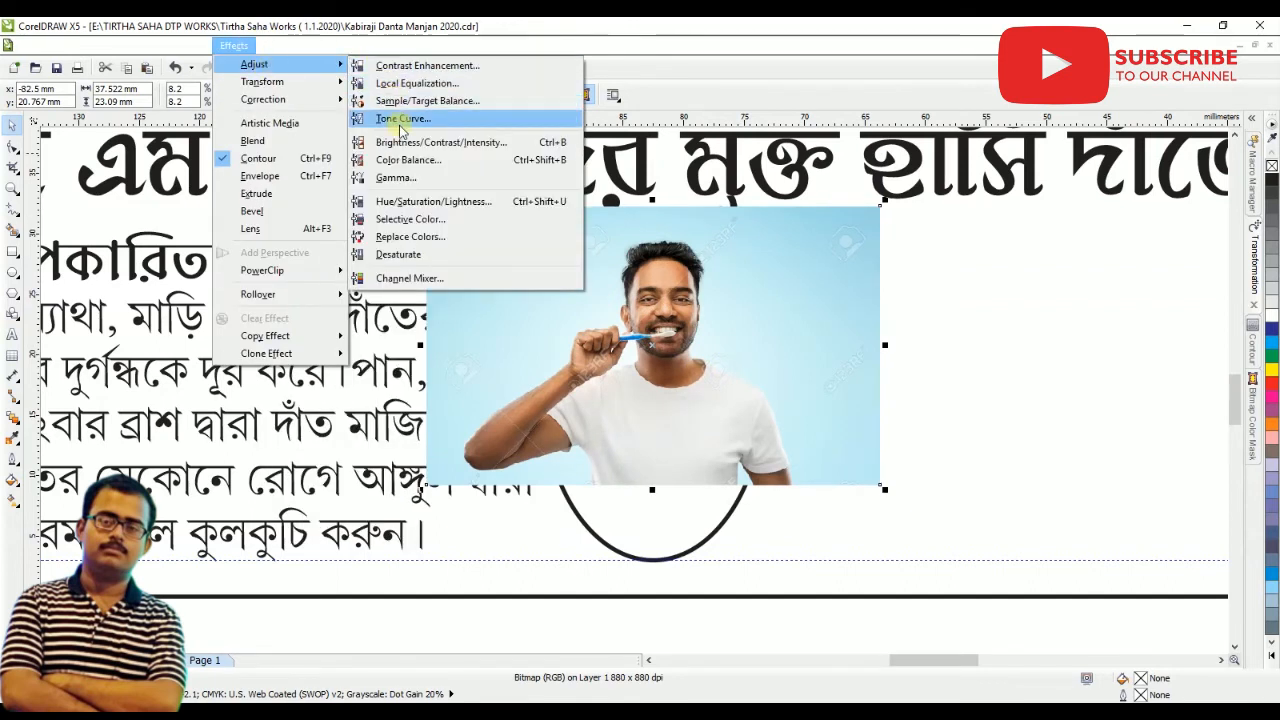
{"action": "mouse_move", "coordinate": [298, 302]}
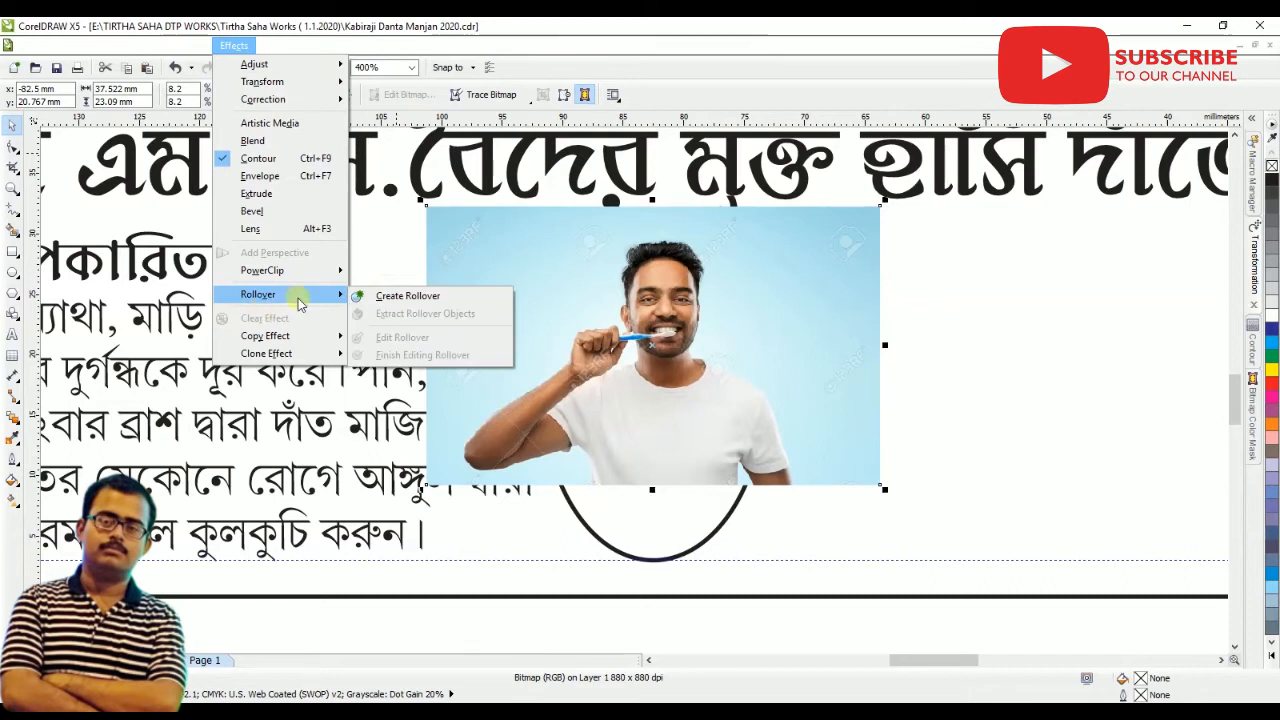
{"action": "left_click", "coordinate": [420, 271]}
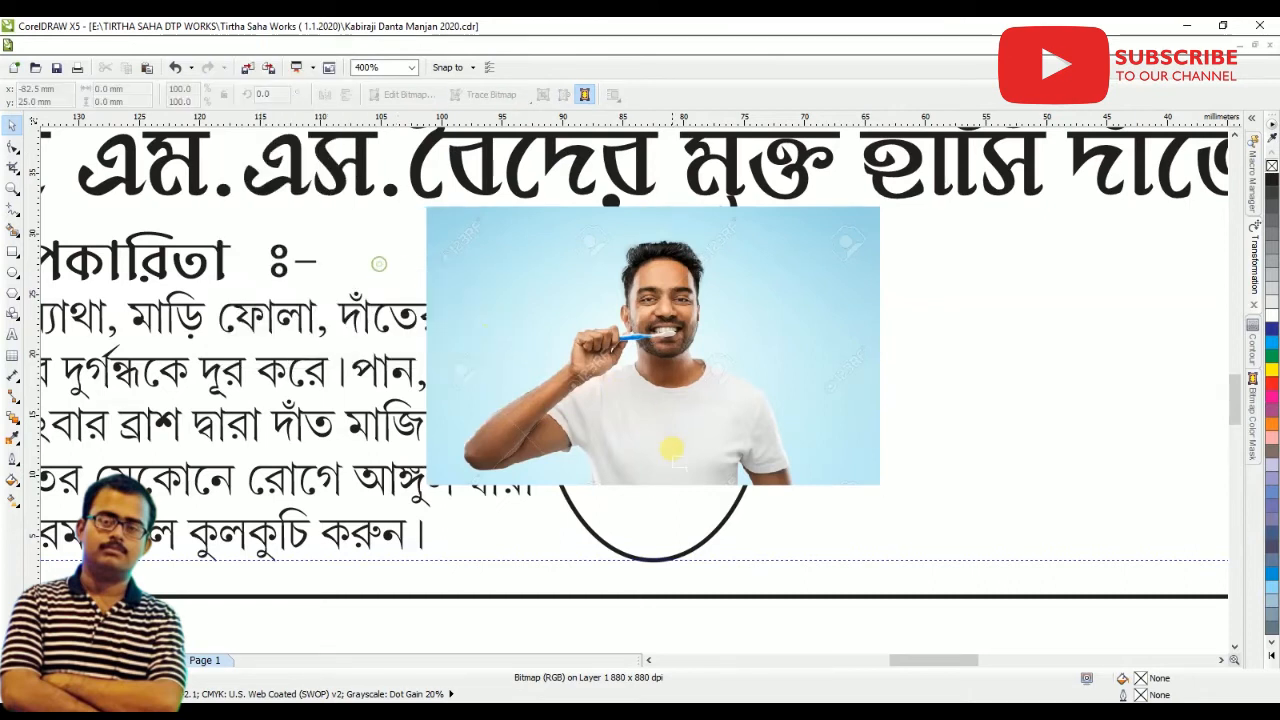
{"action": "left_click", "coordinate": [646, 515]}
Edit the ellipse's PowerClip contents, resizing the photo to about 33 × 31.1 mm and shifting it to fill the ellipse
{"action": "left_click", "coordinate": [680, 434], "text": "ctrl"}
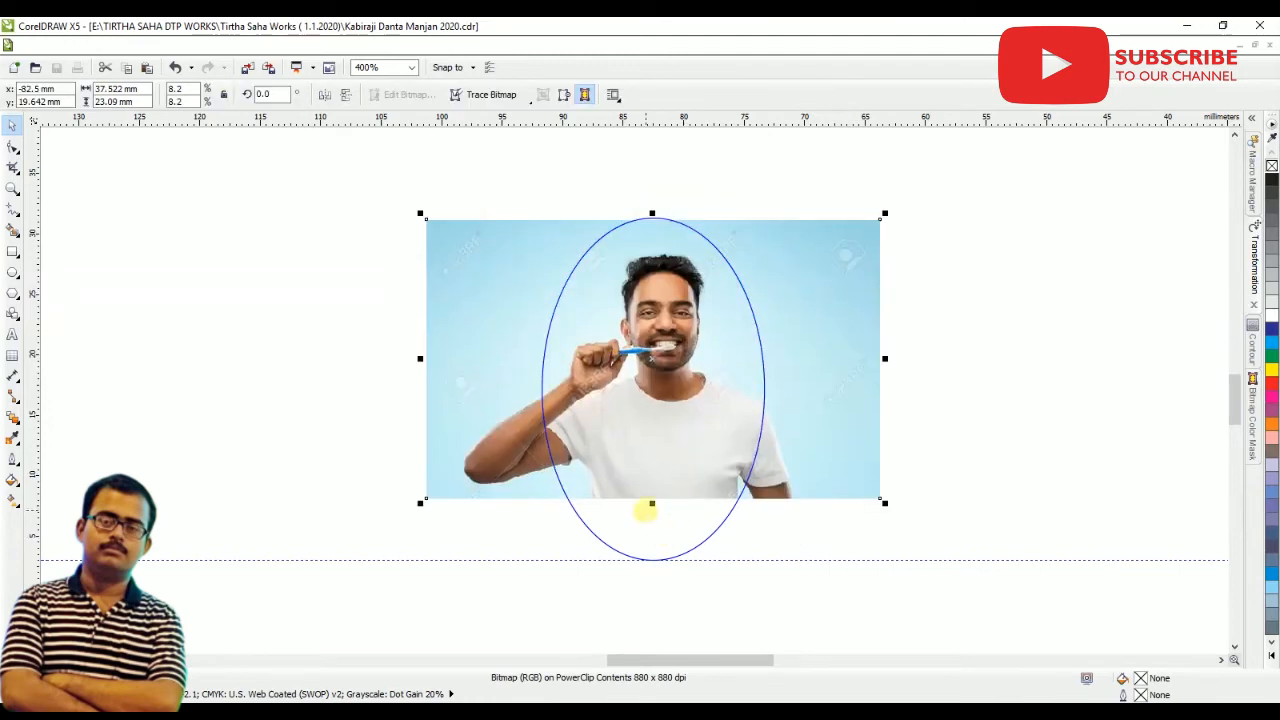
{"action": "left_click_drag", "start_coordinate": [654, 505], "coordinate": [655, 591]}
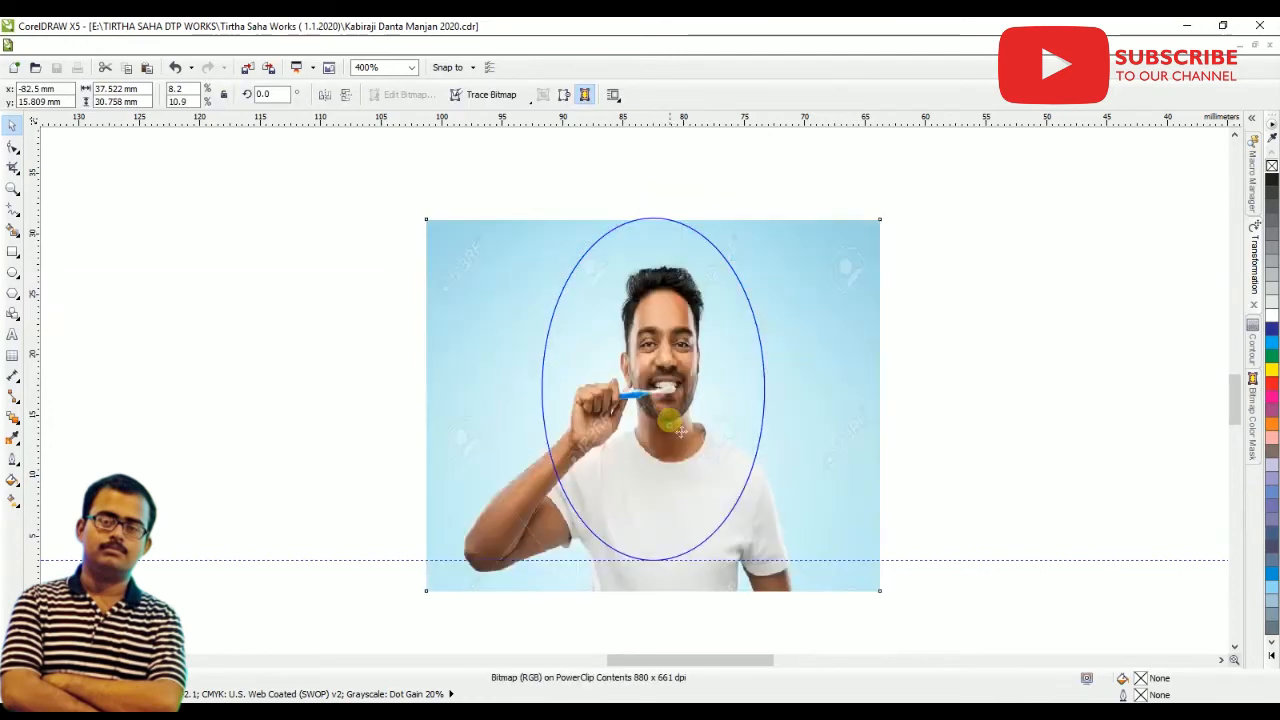
{"action": "left_click_drag", "start_coordinate": [884, 380], "coordinate": [858, 383]}
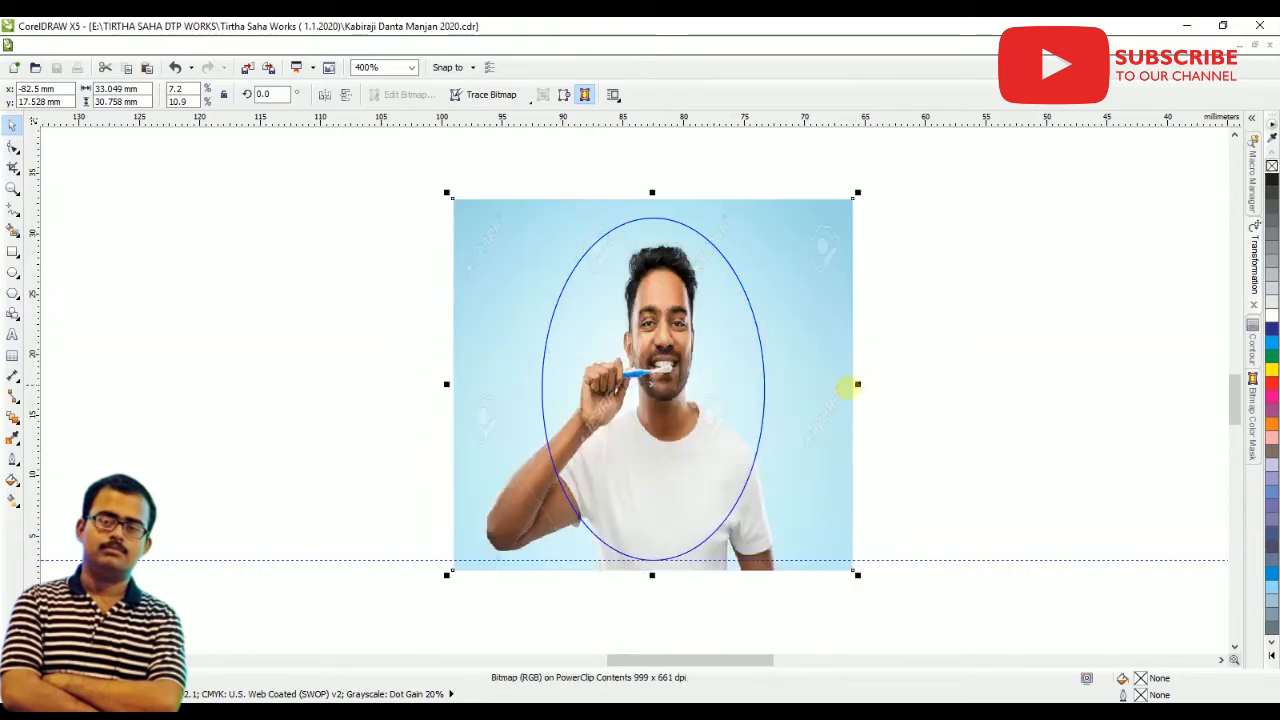
{"action": "scroll", "coordinate": [731, 303], "scroll_direction": "up", "scroll_amount": 1}
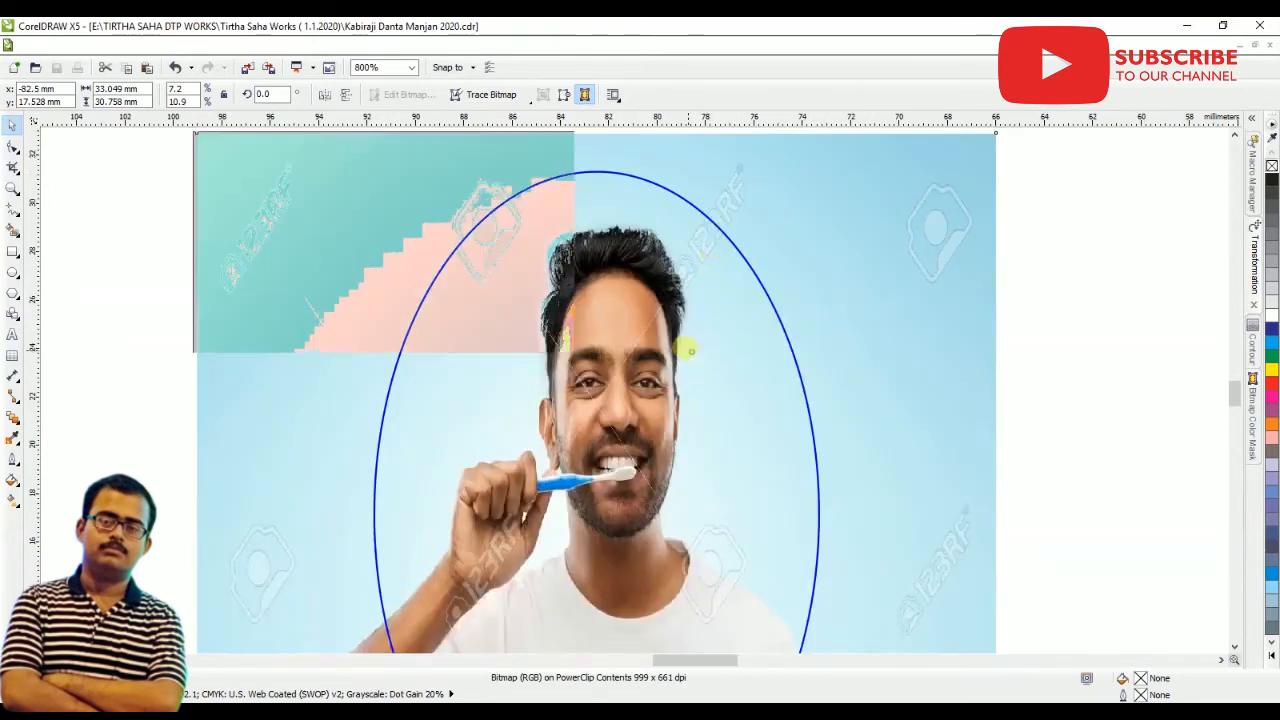
{"action": "scroll", "coordinate": [681, 326], "scroll_direction": "down", "scroll_amount": 1}
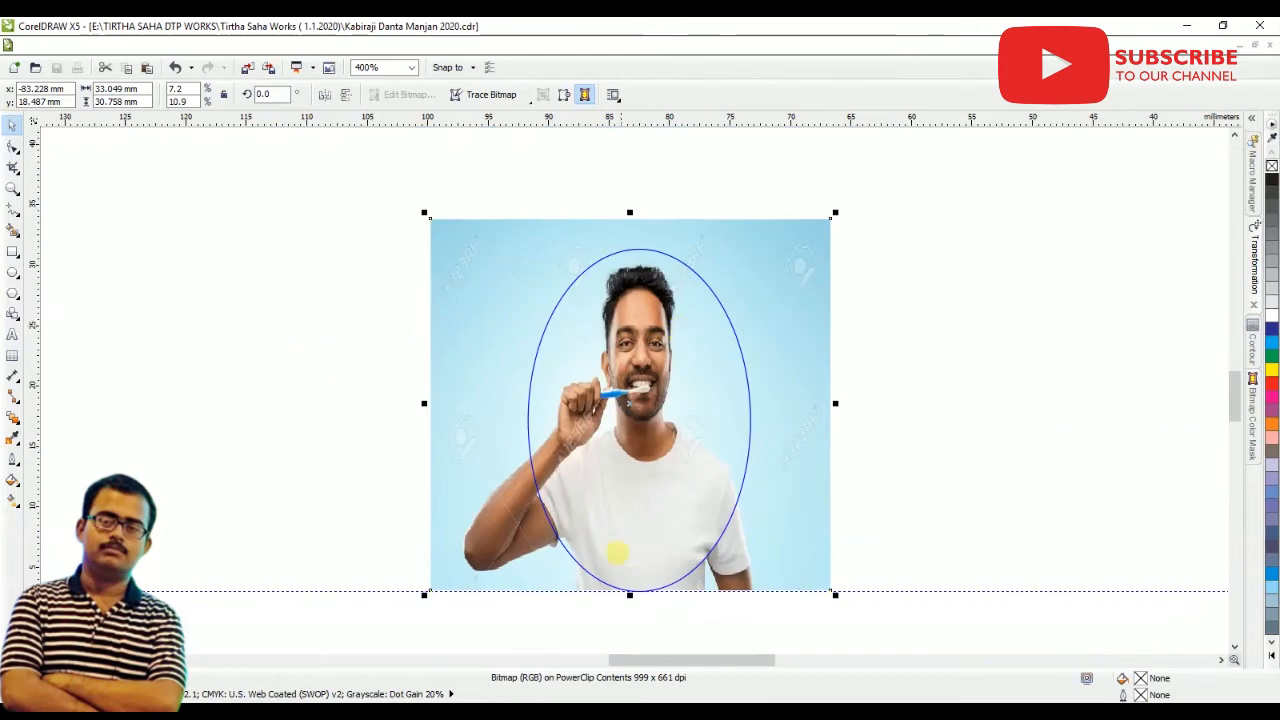
{"action": "scroll", "coordinate": [639, 632], "scroll_direction": "up", "scroll_amount": 2}
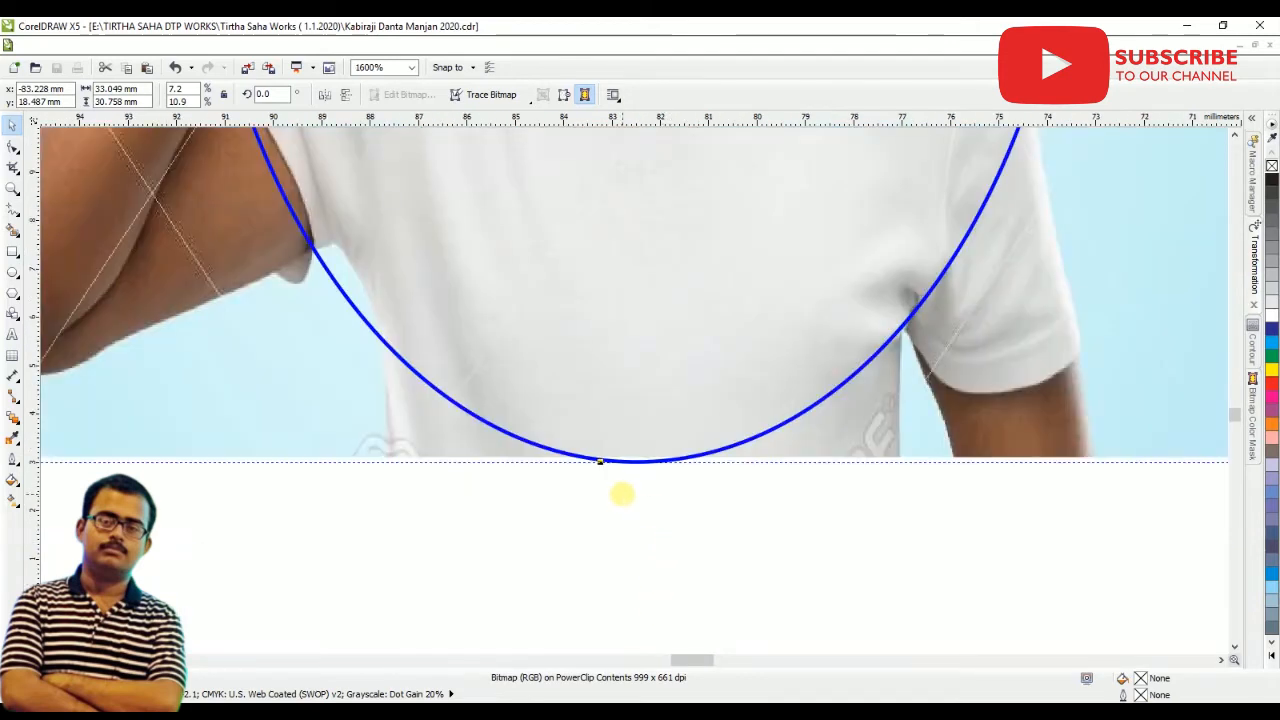
{"action": "scroll", "coordinate": [600, 482], "scroll_direction": "down", "scroll_amount": 1}
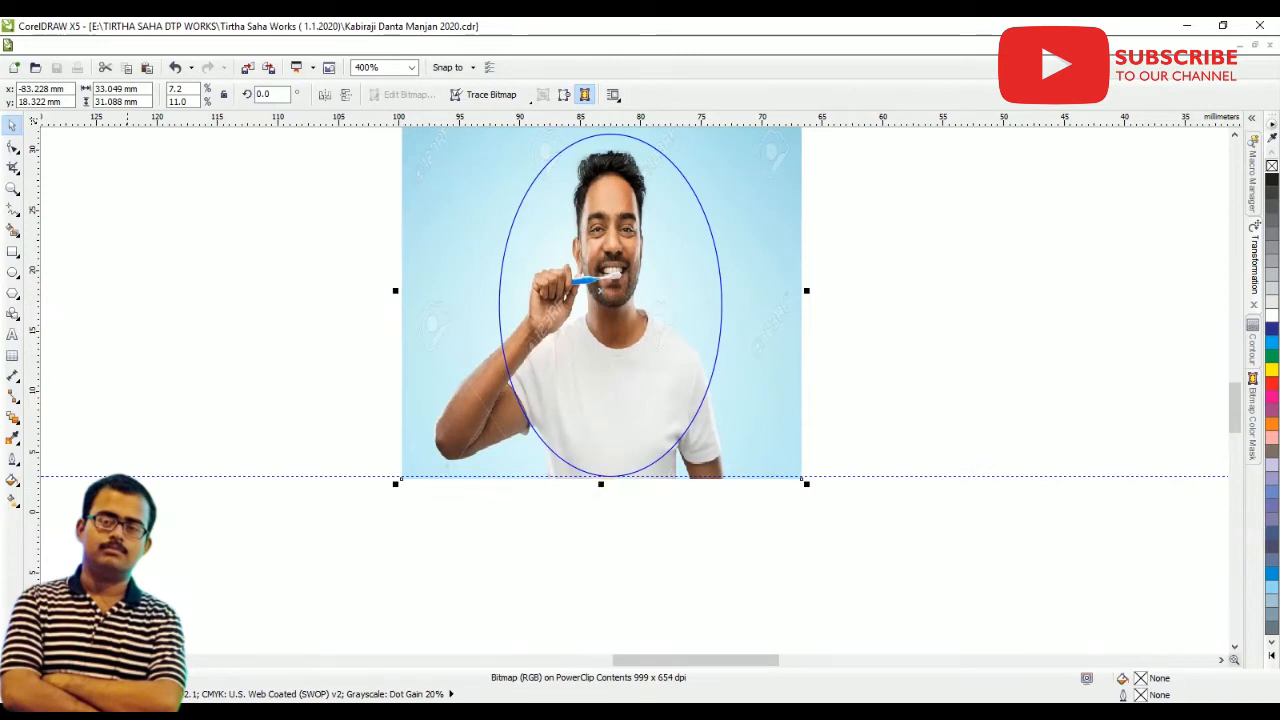
{"action": "left_click", "coordinate": [127, 660]}
Reopen the ellipse's PowerClip contents and open the Tone Curve adjustment for the photo, keeping the photo uncovered
{"action": "scroll", "coordinate": [760, 402], "scroll_direction": "down", "scroll_amount": 2}
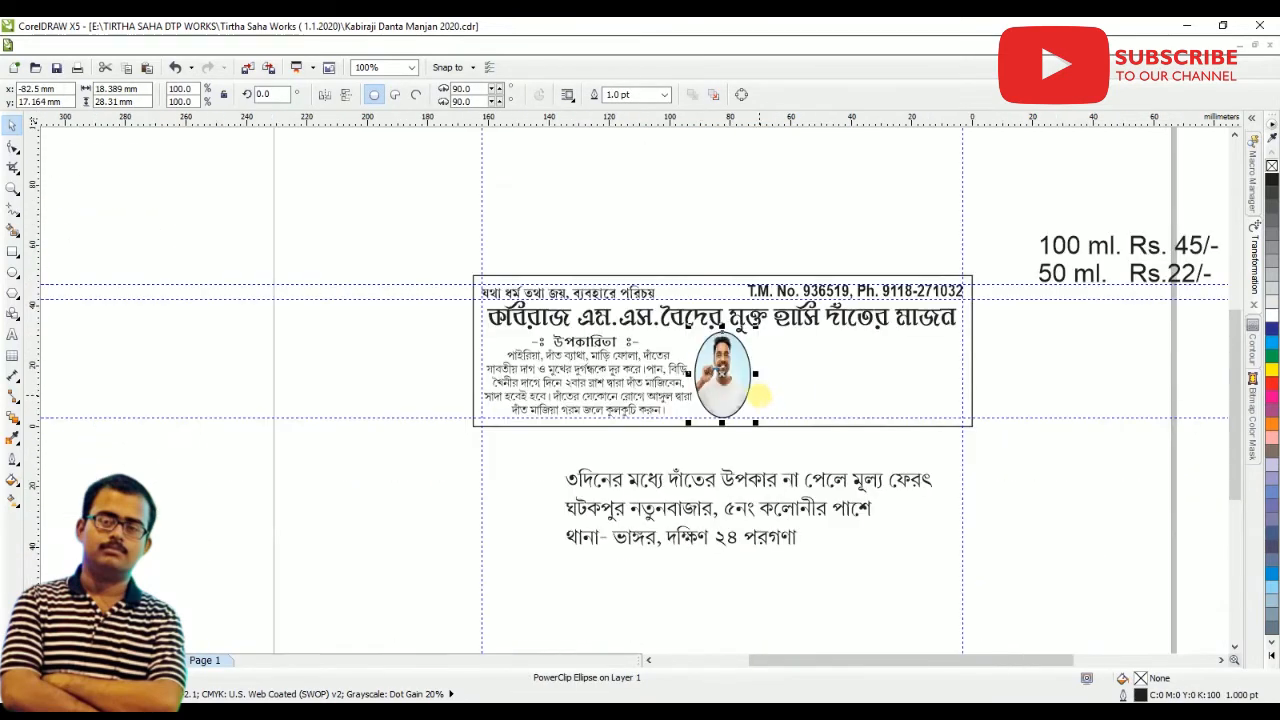
{"action": "scroll", "coordinate": [735, 375], "scroll_direction": "up", "scroll_amount": 3}
{"action": "left_click", "coordinate": [735, 375], "text": "ctrl"}
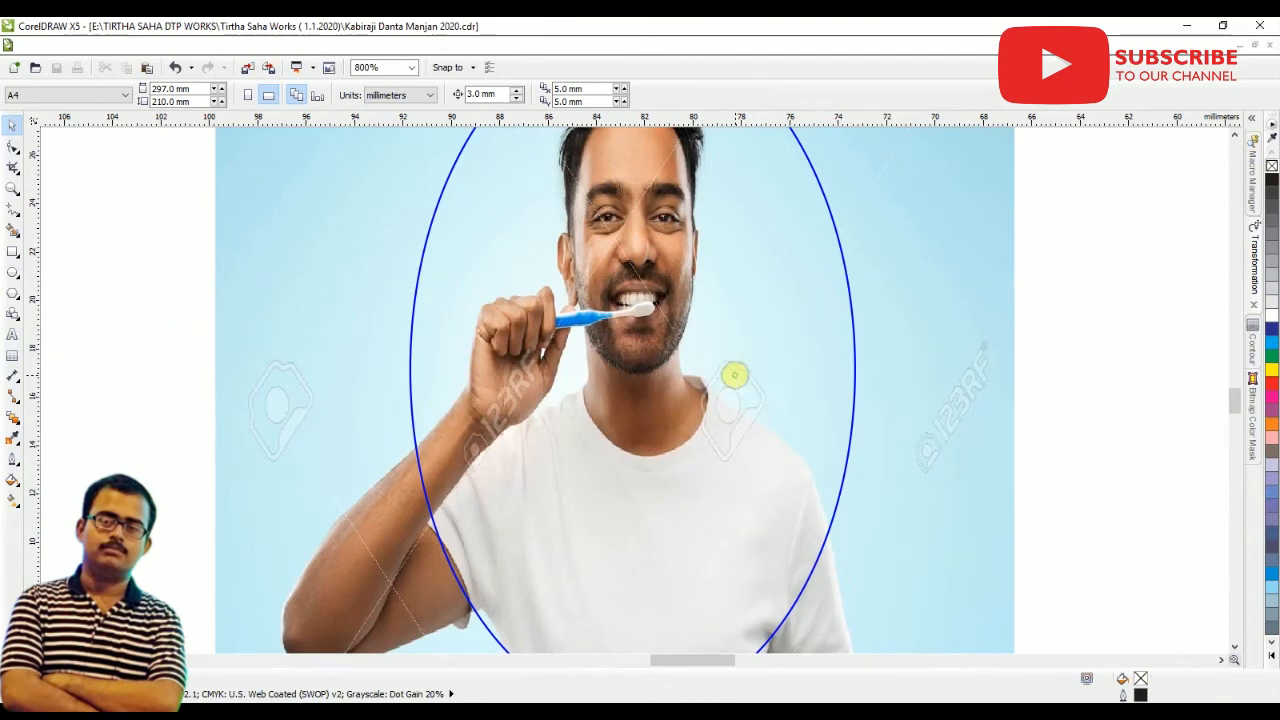
{"action": "left_click", "coordinate": [735, 375]}
{"action": "left_click", "coordinate": [245, 45]}
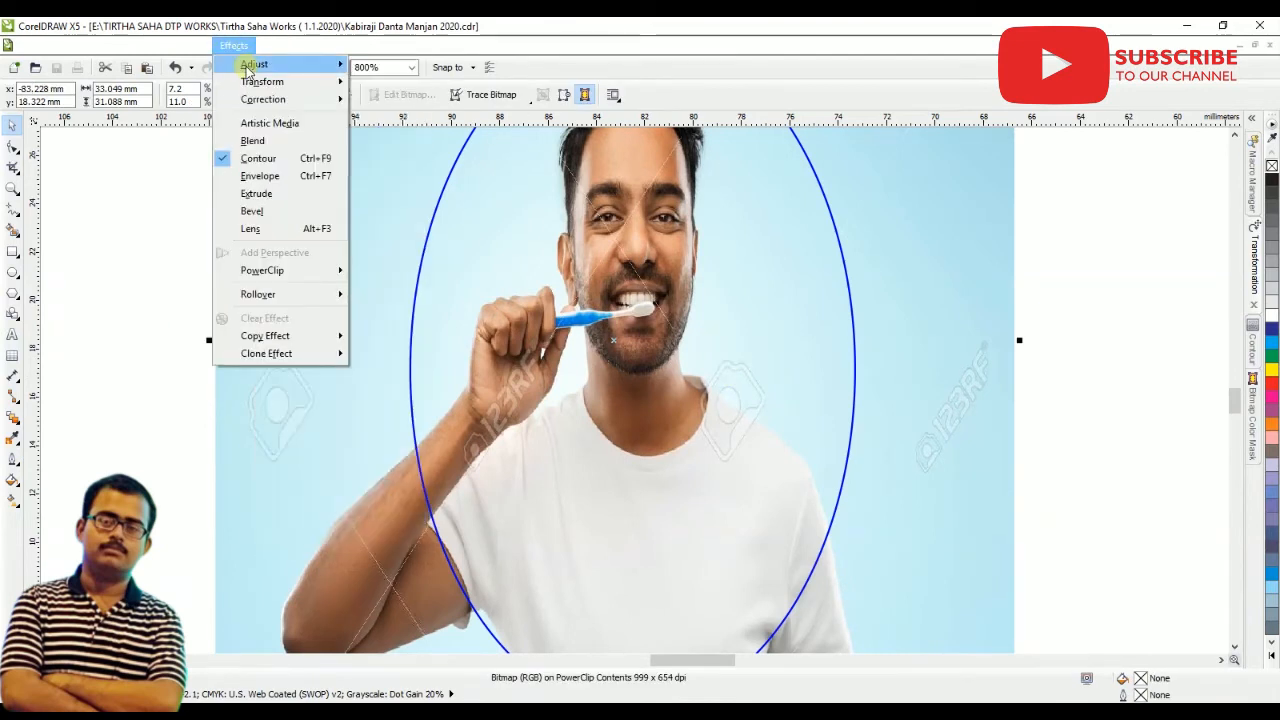
{"action": "mouse_move", "coordinate": [249, 67]}
{"action": "left_click", "coordinate": [422, 120]}
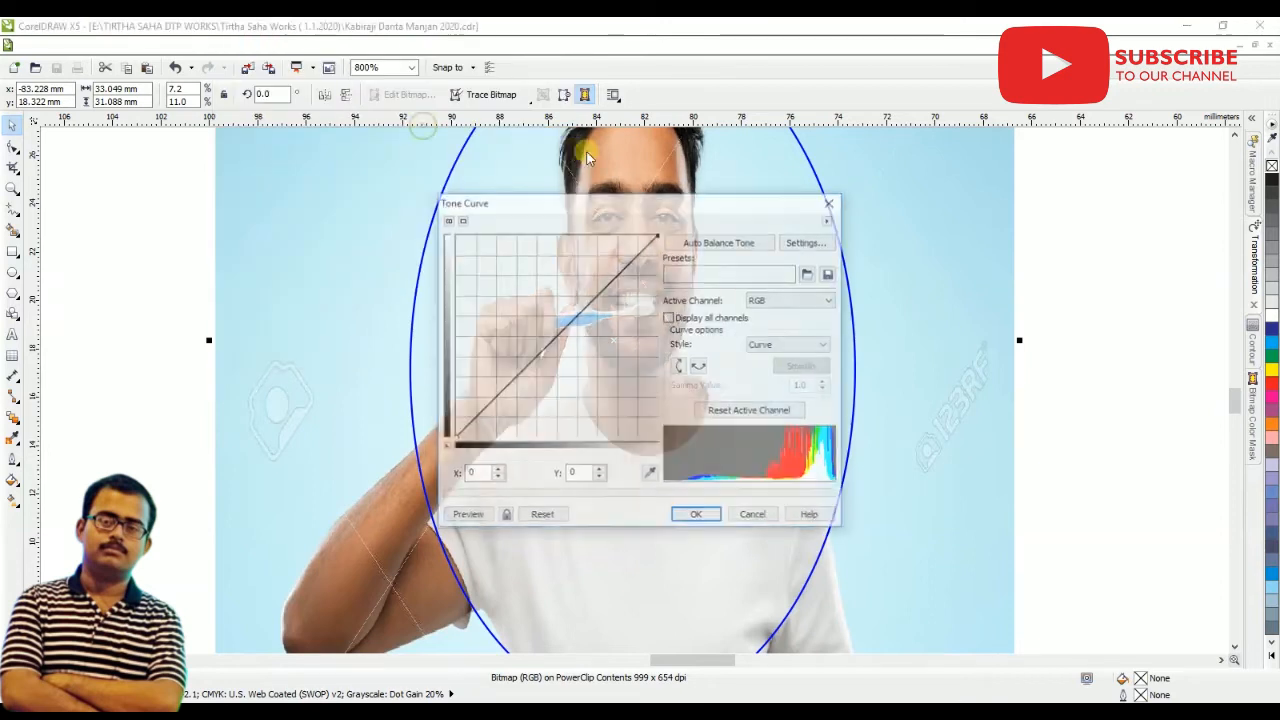
{"action": "left_click_drag", "start_coordinate": [633, 205], "coordinate": [1138, 198]}
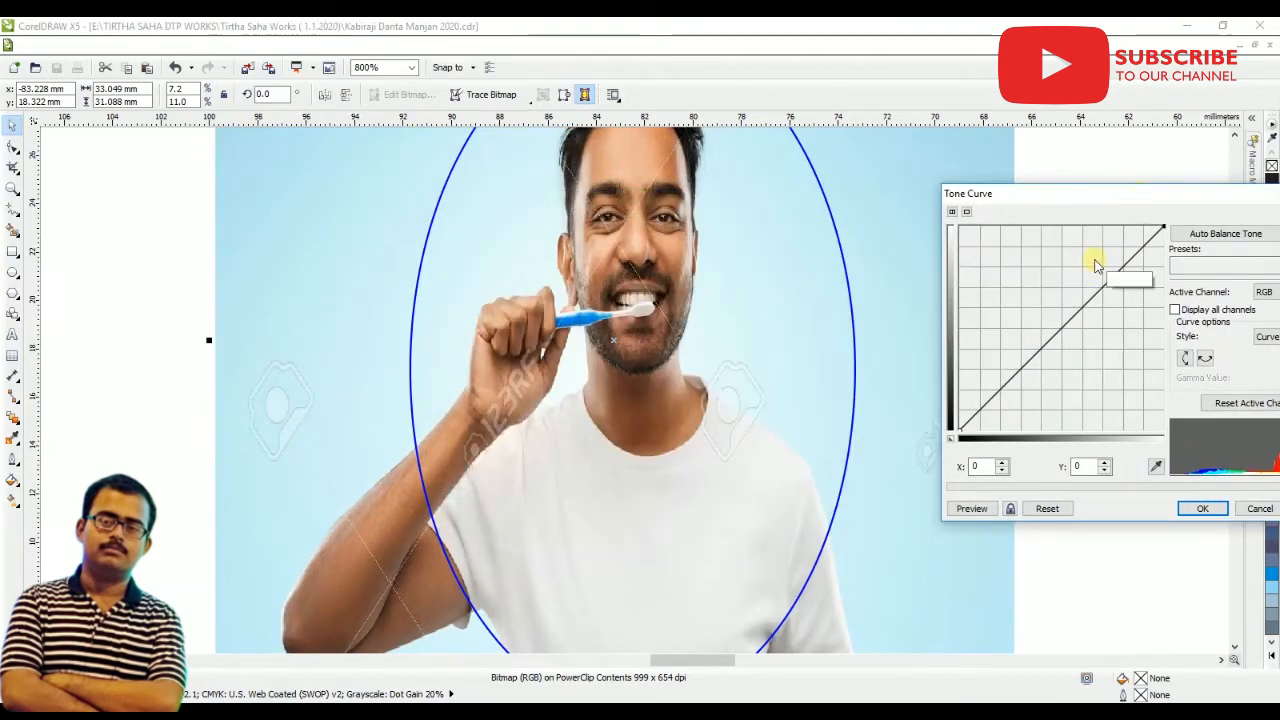
{"action": "left_click", "coordinate": [1061, 328]}
{"action": "left_click_drag", "start_coordinate": [1061, 328], "coordinate": [1046, 314]}
{"action": "left_click", "coordinate": [970, 508]}
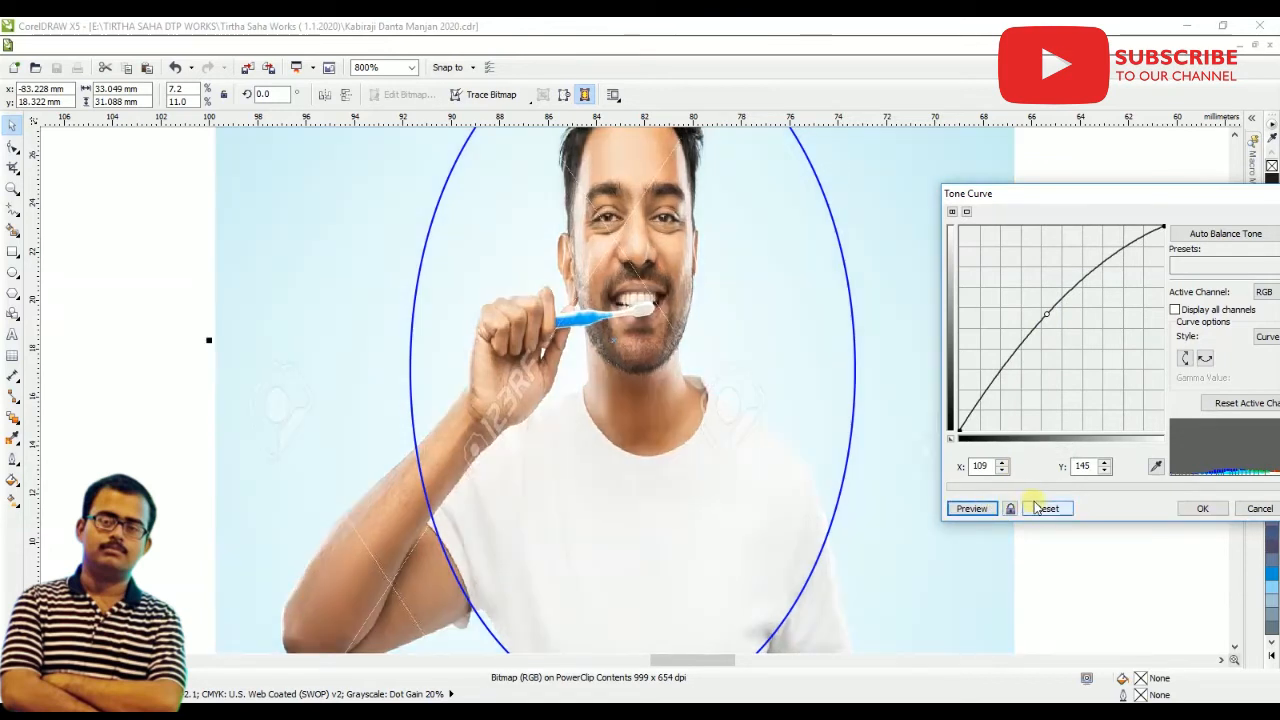
{"action": "left_click", "coordinate": [1047, 508]}
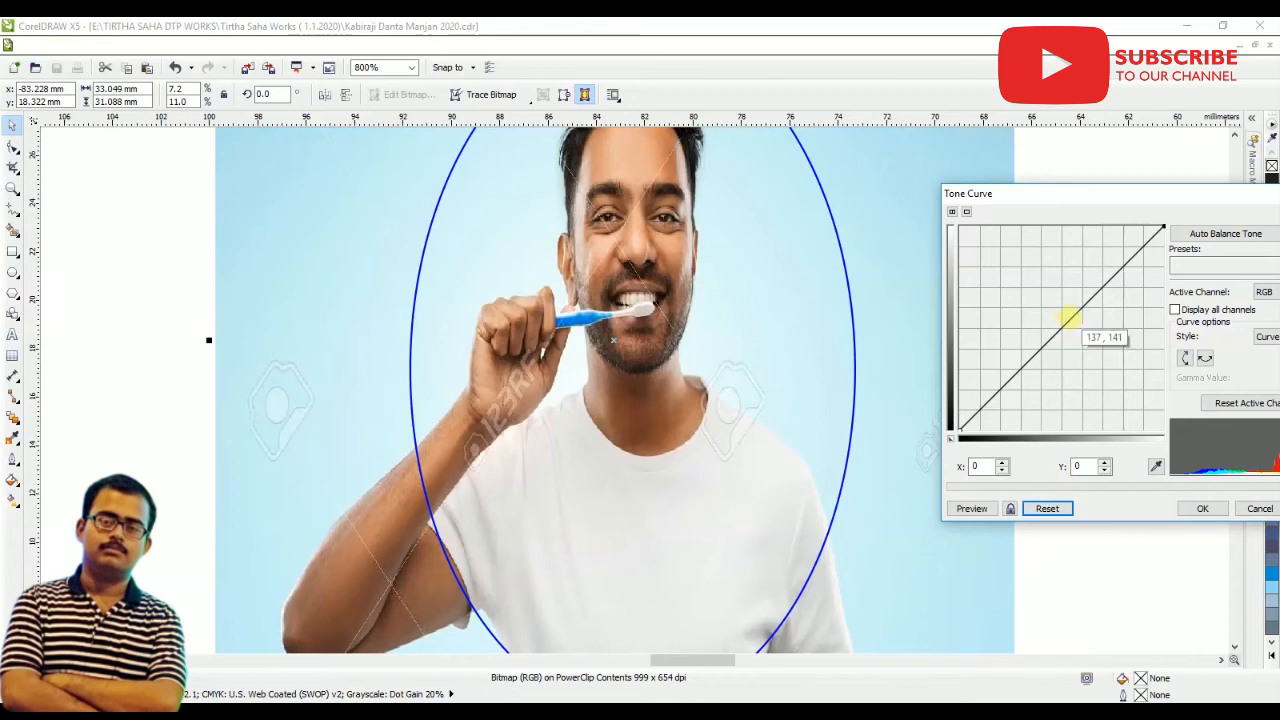
Brighten the photo with a tone curve midpoint at X 111, Y 146, and finish editing the PowerClip contents
{"action": "left_click", "coordinate": [1060, 319]}
{"action": "left_click_drag", "start_coordinate": [1058, 320], "coordinate": [1053, 317]}
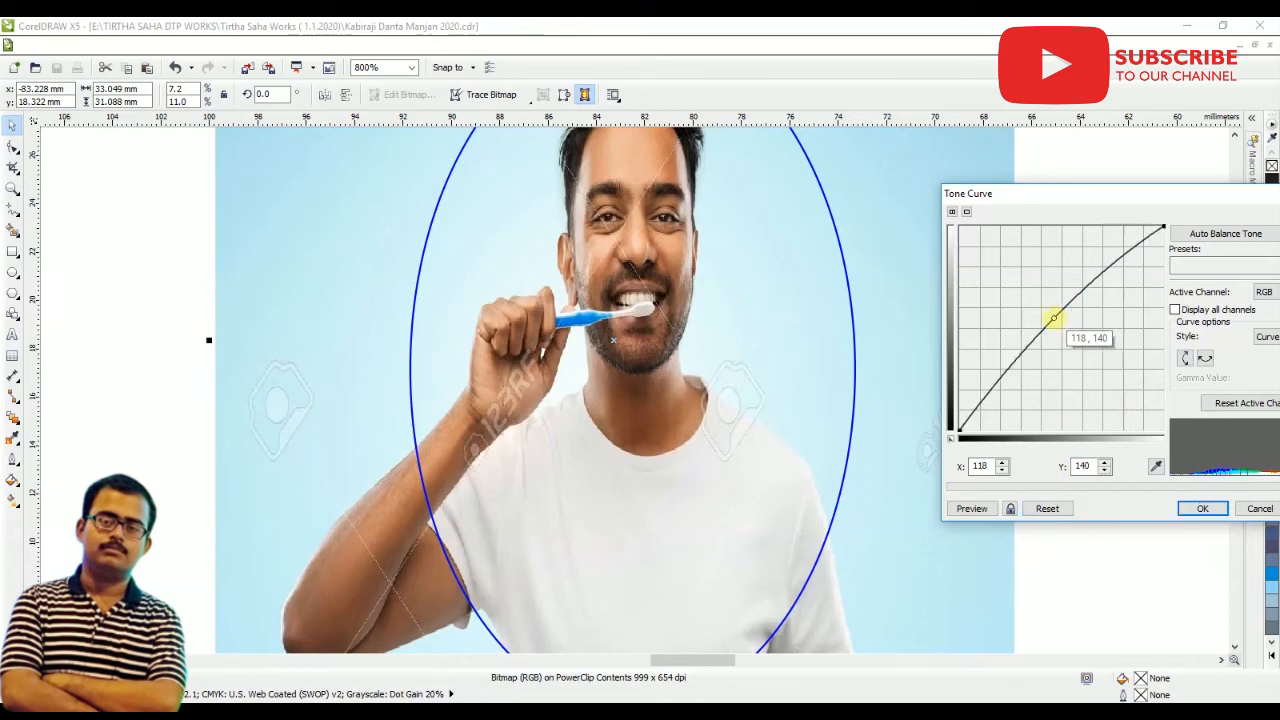
{"action": "left_click", "coordinate": [970, 509]}
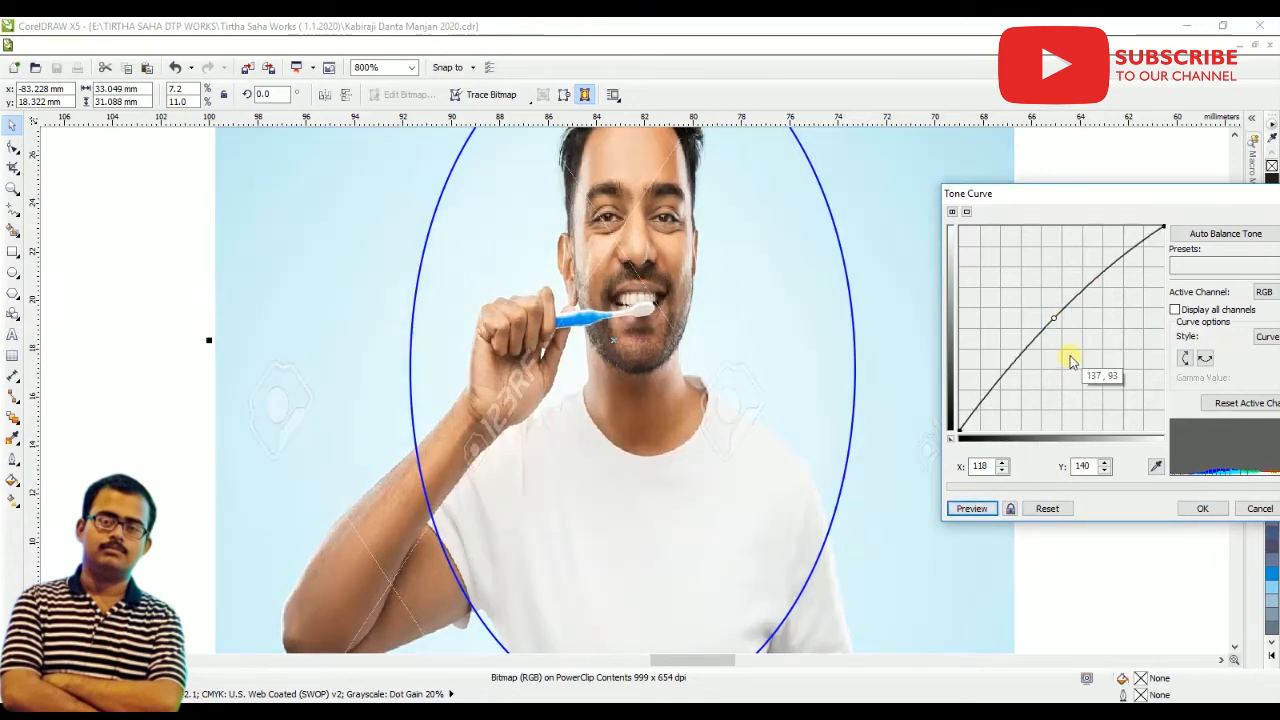
{"action": "left_click_drag", "start_coordinate": [1053, 320], "coordinate": [1047, 313]}
{"action": "left_click", "coordinate": [970, 509]}
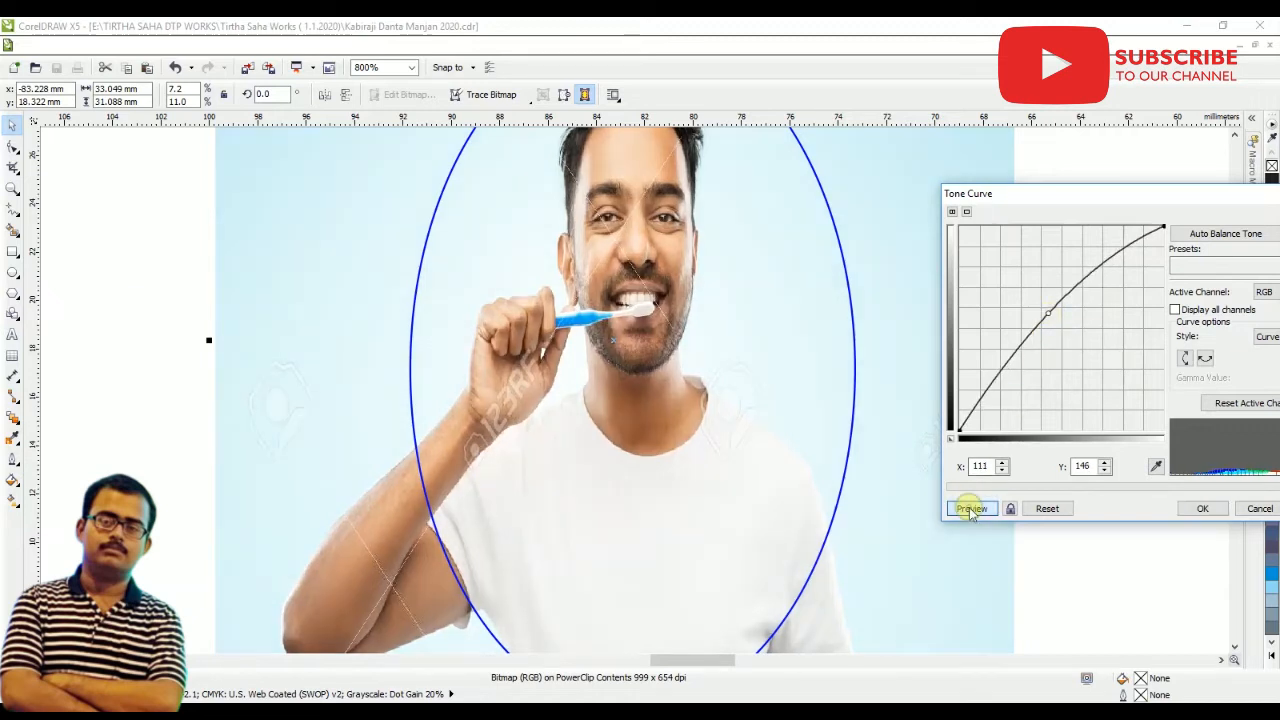
{"action": "left_click", "coordinate": [1205, 509]}
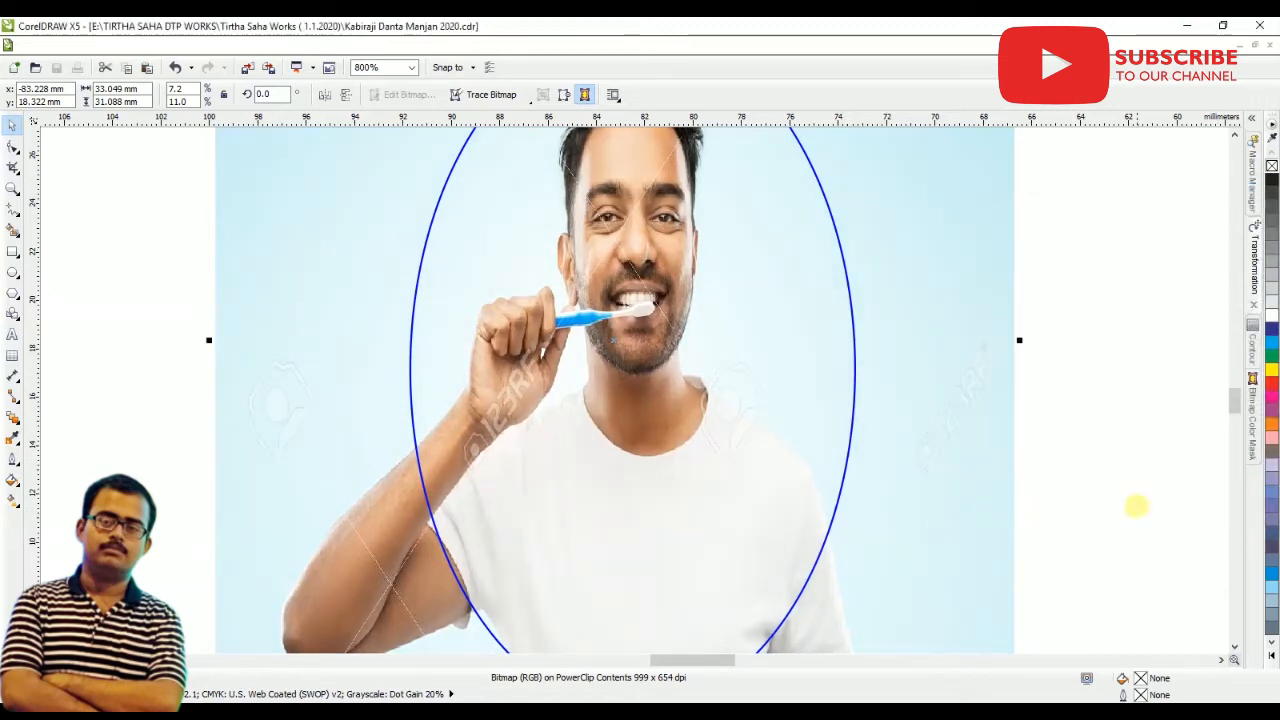
{"action": "left_click", "coordinate": [95, 660]}
Break the three-line text apart and move the line "৩দিনের মধ্যে দাঁতের উপকার না পেলে মূল্য ফেরৎ" beside the oval photo
{"action": "scroll", "coordinate": [877, 496], "scroll_direction": "down", "scroll_amount": 2}
{"action": "scroll", "coordinate": [871, 494], "scroll_direction": "up", "scroll_amount": 1}
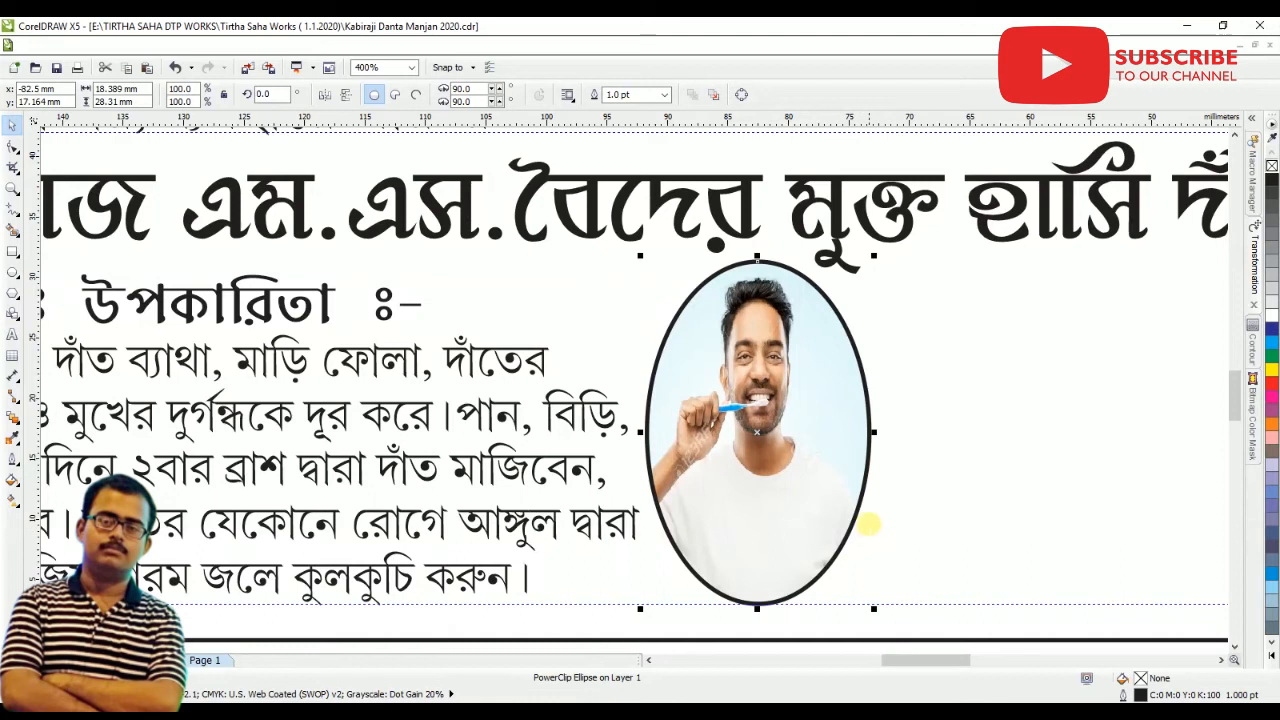
{"action": "scroll", "coordinate": [871, 485], "scroll_direction": "down", "scroll_amount": 2}
{"action": "scroll", "coordinate": [905, 492], "scroll_direction": "down", "scroll_amount": 1}
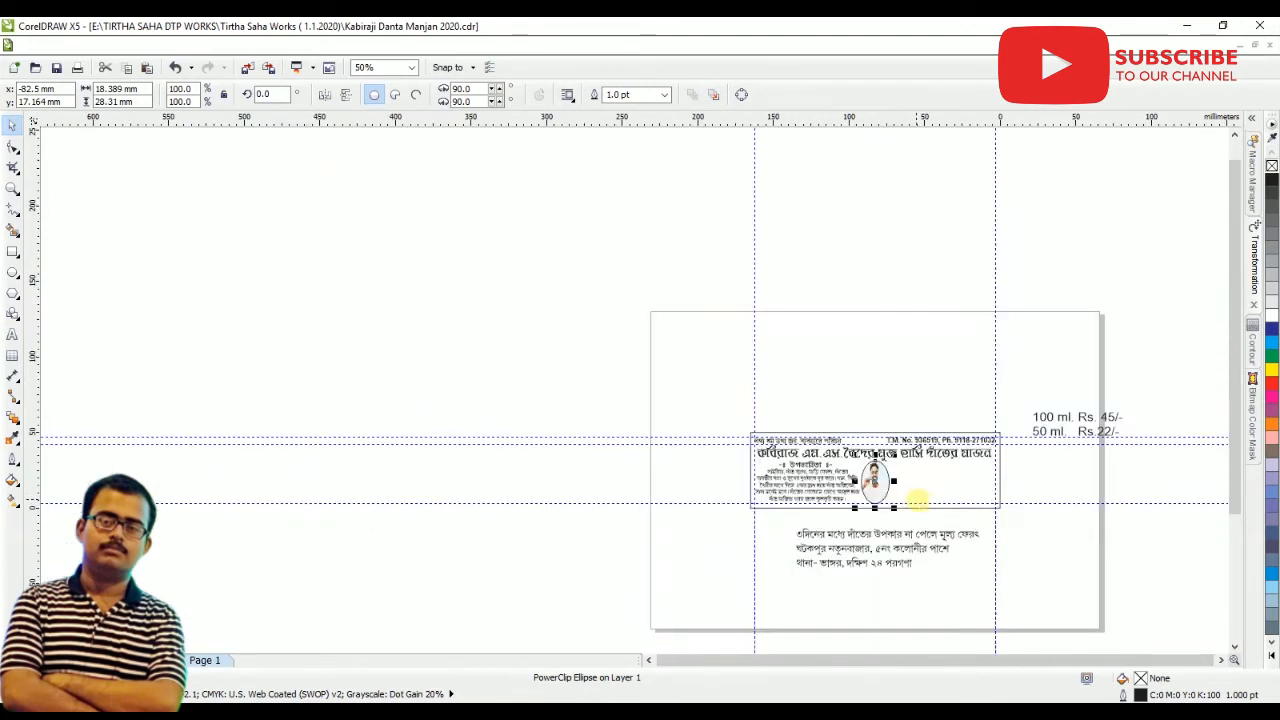
{"action": "scroll", "coordinate": [915, 498], "scroll_direction": "up", "scroll_amount": 2}
{"action": "scroll", "coordinate": [639, 564], "scroll_direction": "down", "scroll_amount": 1}
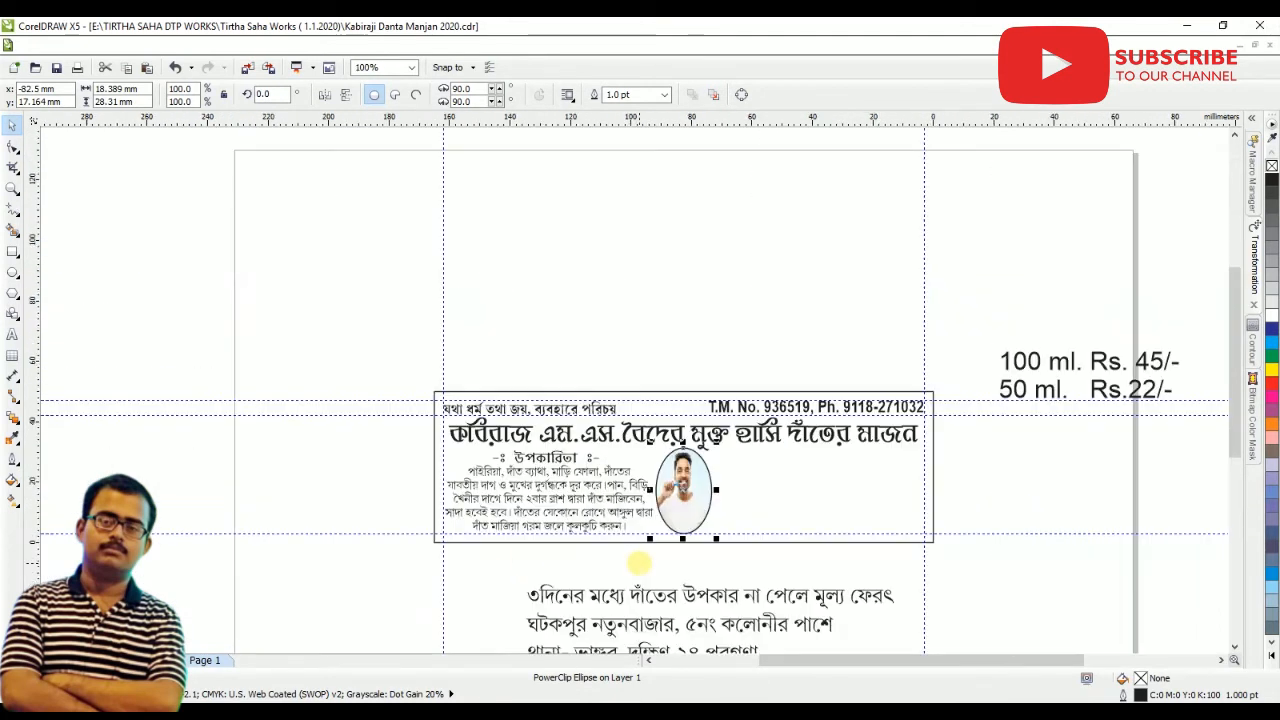
{"action": "left_click_drag", "start_coordinate": [665, 597], "coordinate": [828, 578]}
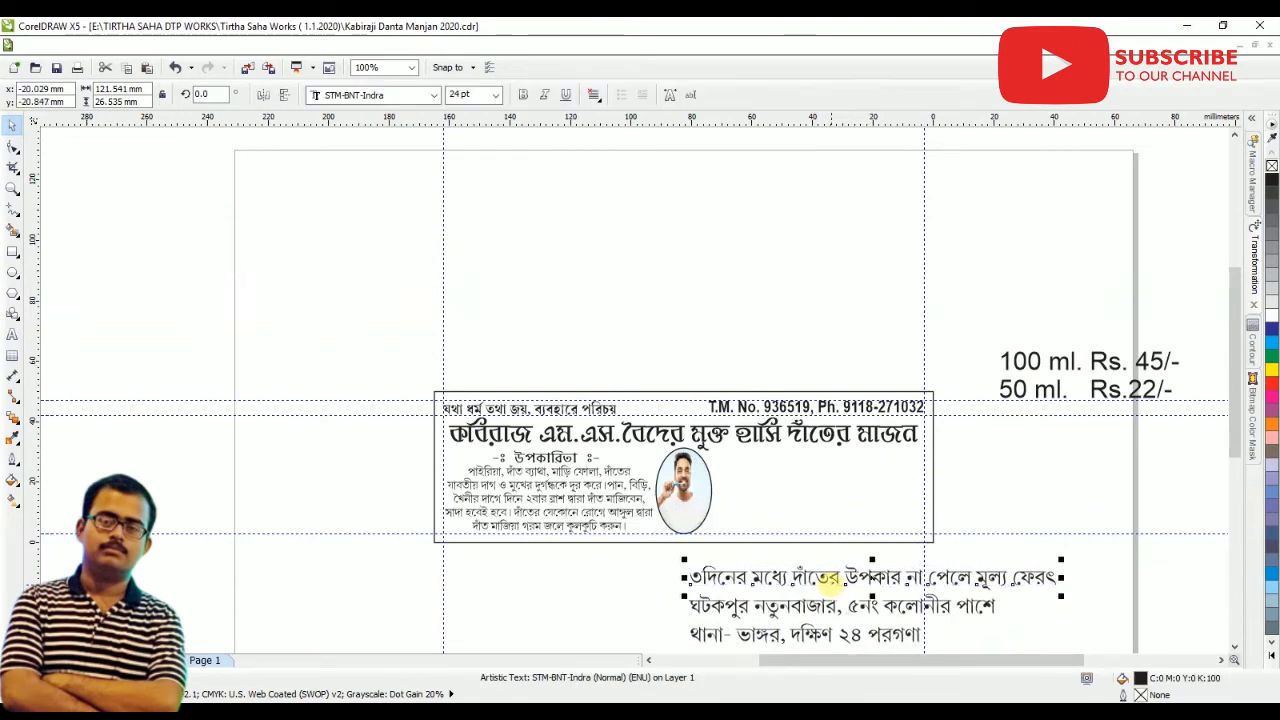
{"action": "left_click_drag", "start_coordinate": [828, 578], "coordinate": [916, 495]}
Draw a wide ellipse about 68.2 × 17.5 mm between the oval photo and the vertical guide, and raise it slightly
{"action": "scroll", "coordinate": [894, 491], "scroll_direction": "up", "scroll_amount": 1}
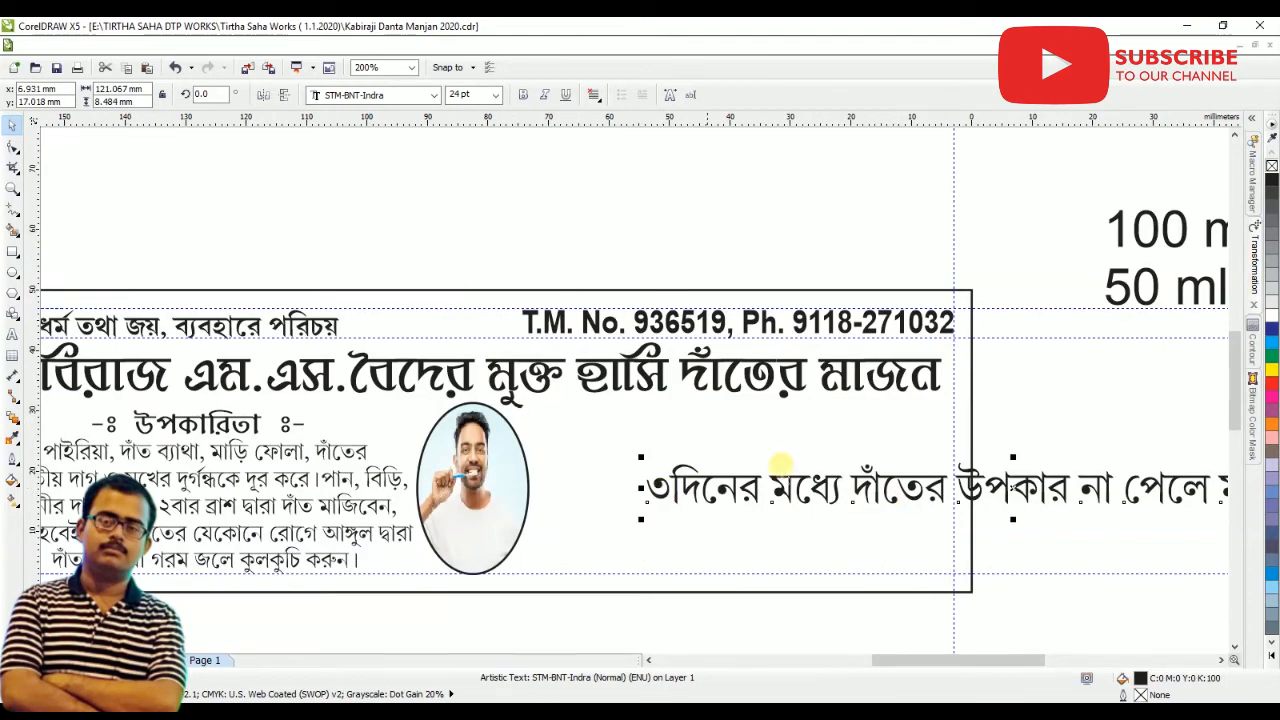
{"action": "scroll", "coordinate": [748, 500], "scroll_direction": "up", "scroll_amount": 1}
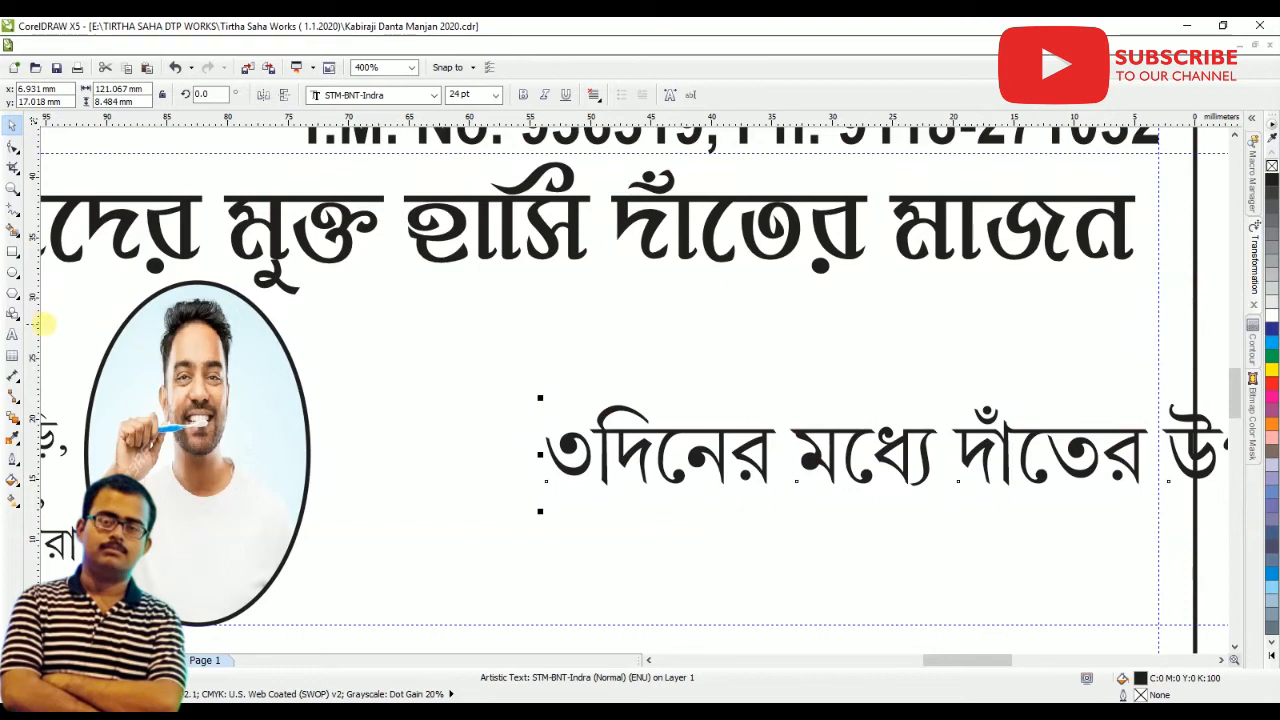
{"action": "left_click", "coordinate": [12, 272]}
{"action": "left_click_drag", "start_coordinate": [323, 371], "coordinate": [1150, 586]}
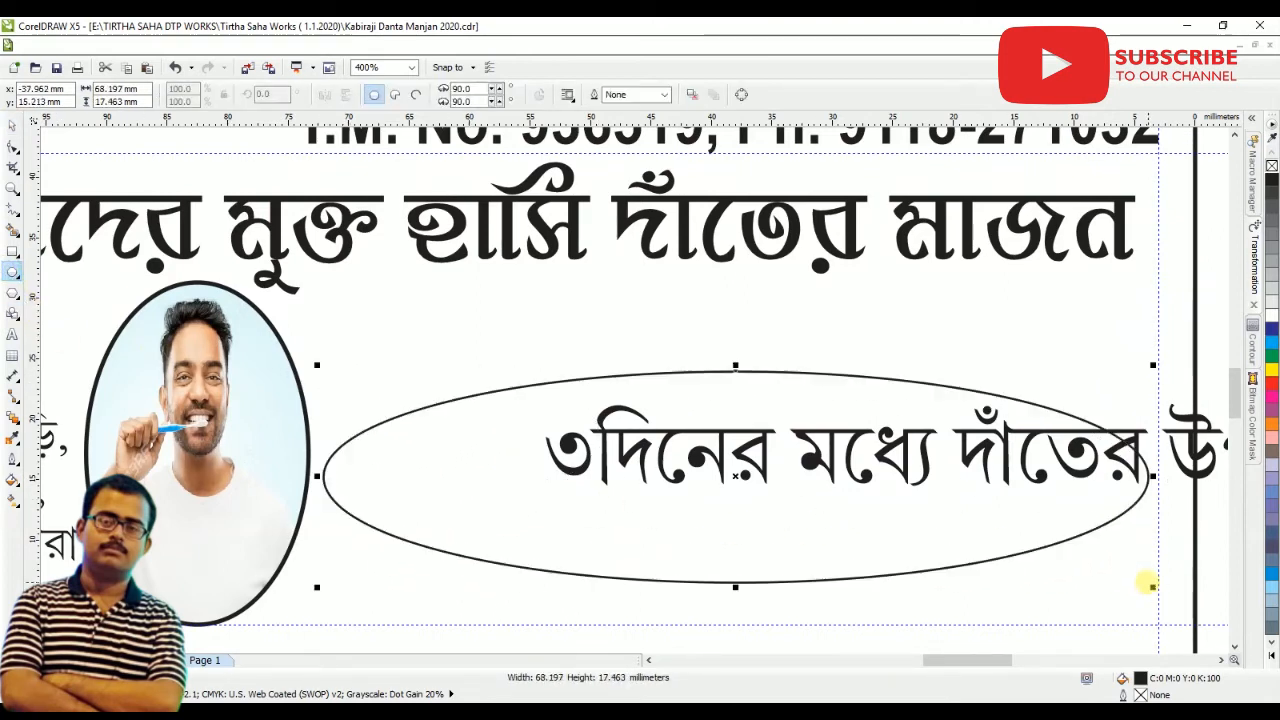
{"action": "left_click", "coordinate": [14, 122]}
{"action": "left_click_drag", "start_coordinate": [753, 389], "coordinate": [759, 370]}
Set the money-back guarantee line to 14 pt in the STM-BNT-Kusum font
{"action": "scroll", "coordinate": [778, 411], "scroll_direction": "down", "scroll_amount": 2}
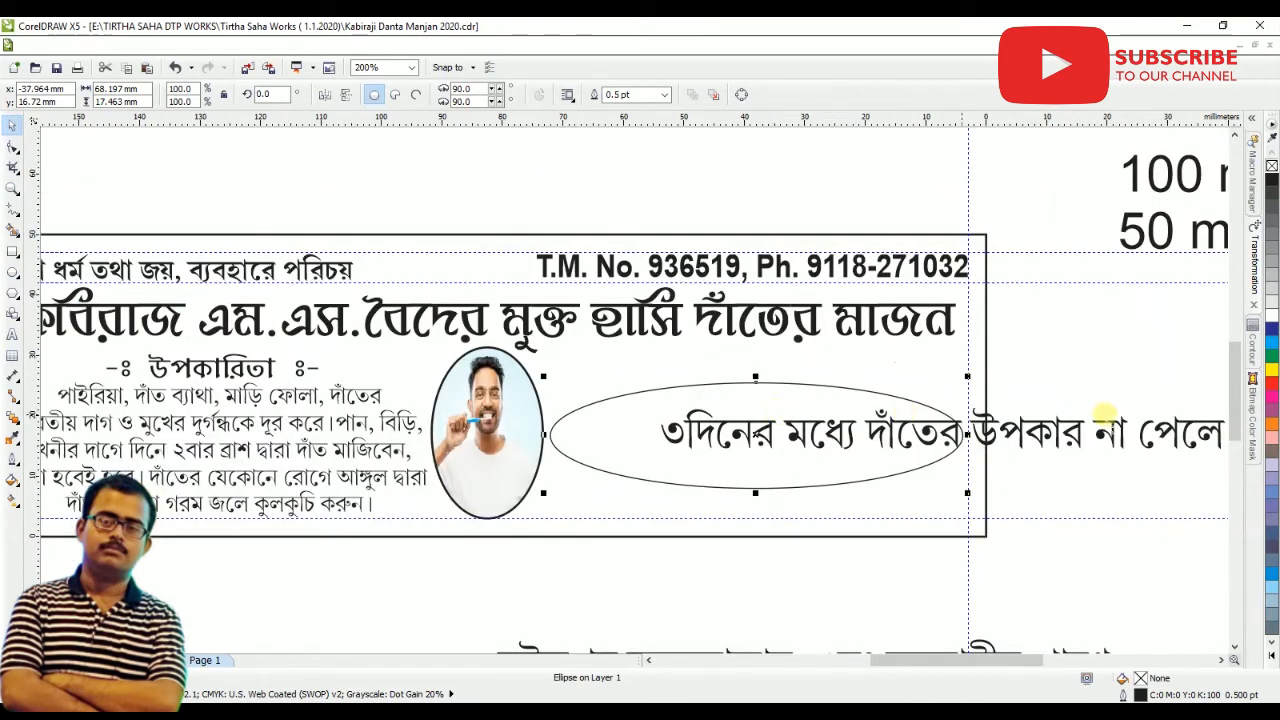
{"action": "left_click", "coordinate": [1107, 433]}
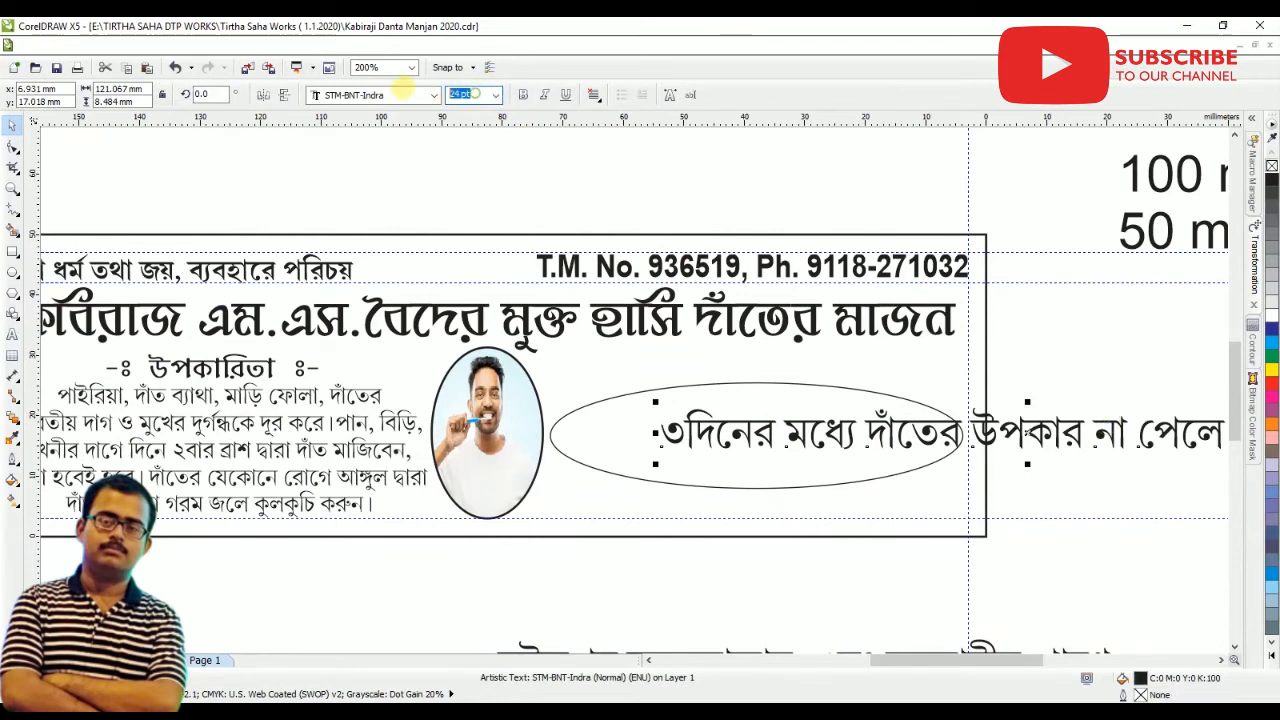
{"action": "type", "text": "14"}
{"action": "key", "text": "Return"}
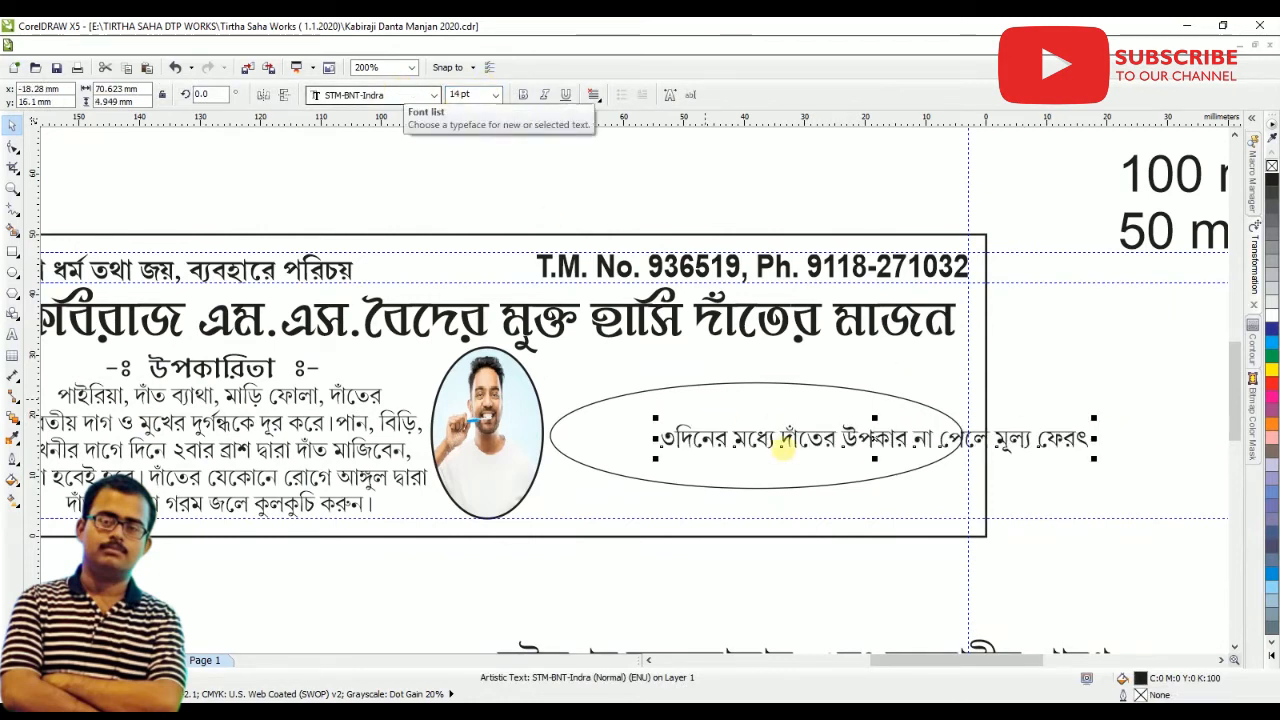
{"action": "scroll", "coordinate": [826, 432], "scroll_direction": "up", "scroll_amount": 2}
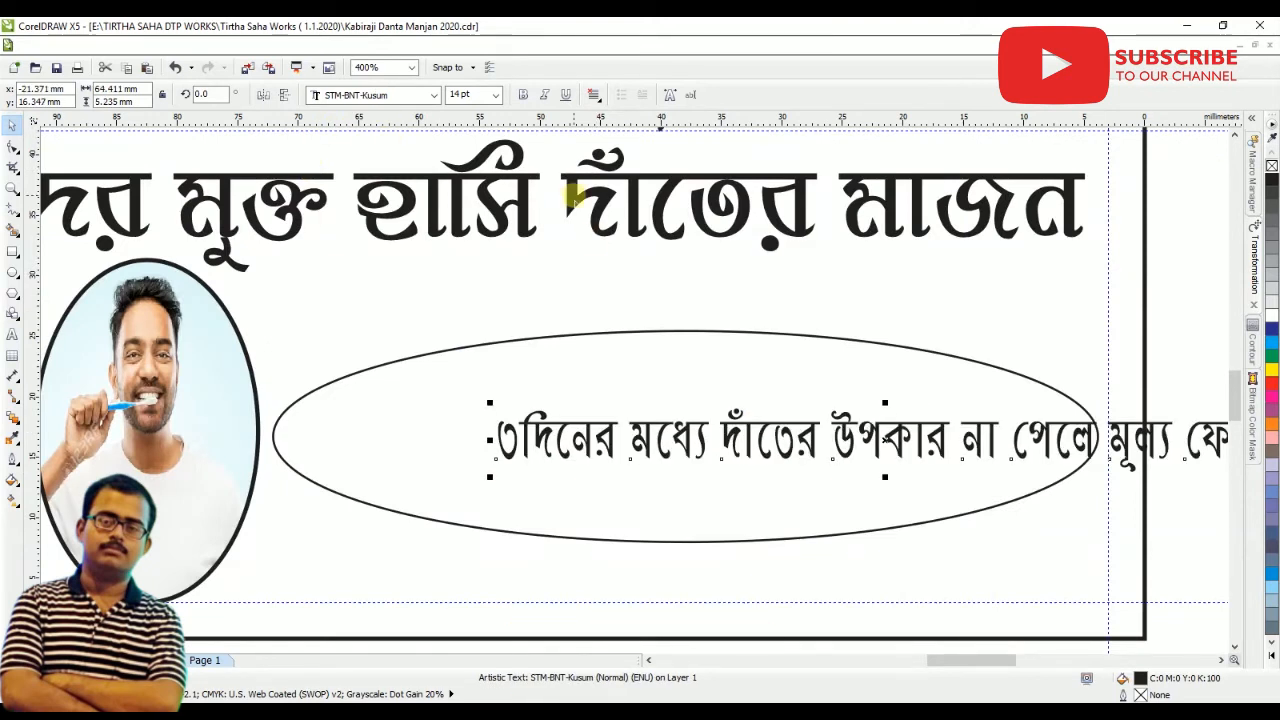
Move the money-back guarantee line above the wide ellipse and fit it to the ellipse's upper arc, centred
{"action": "left_click_drag", "start_coordinate": [610, 428], "coordinate": [458, 298]}
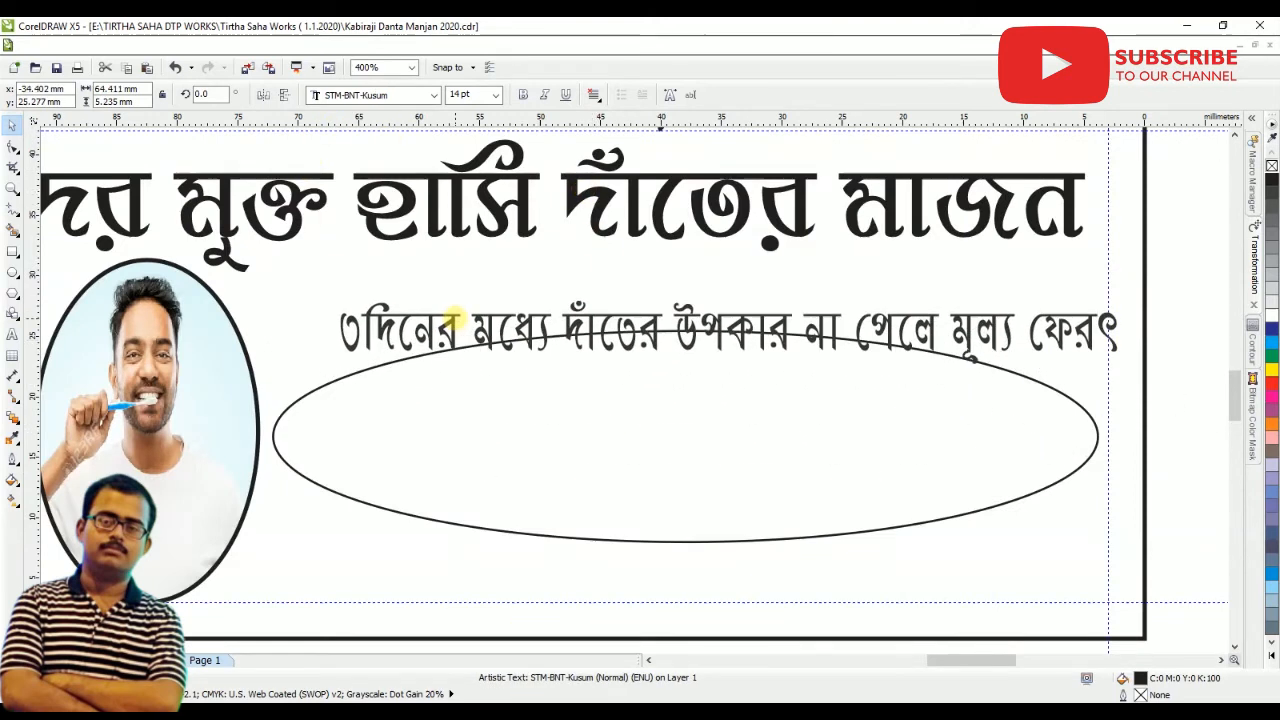
{"action": "left_click", "coordinate": [378, 45]}
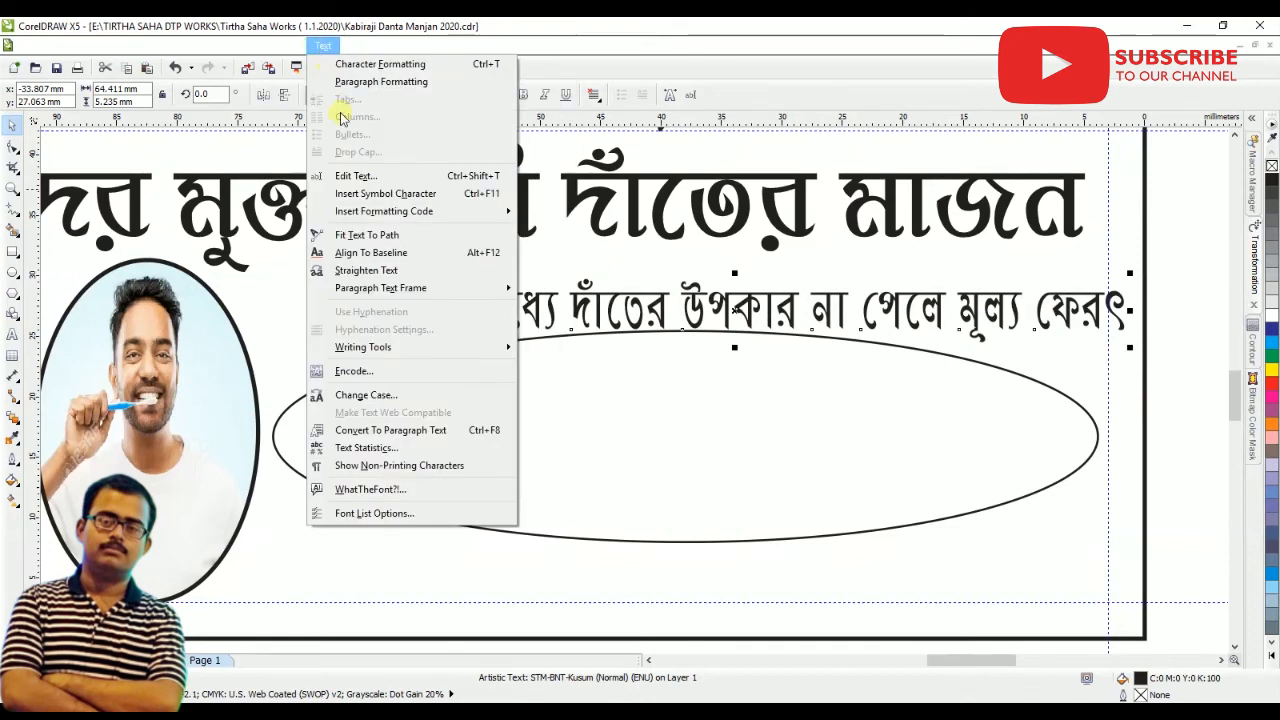
{"action": "left_click", "coordinate": [335, 235]}
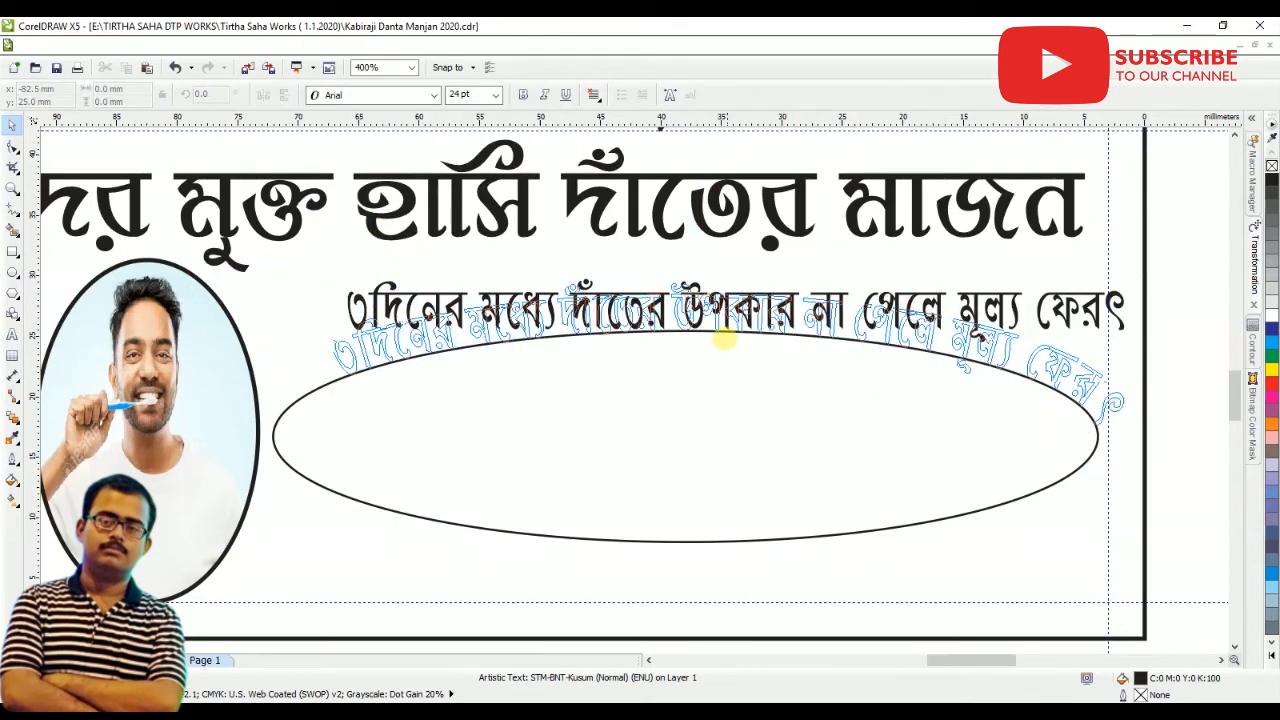
{"action": "left_click", "coordinate": [686, 337]}
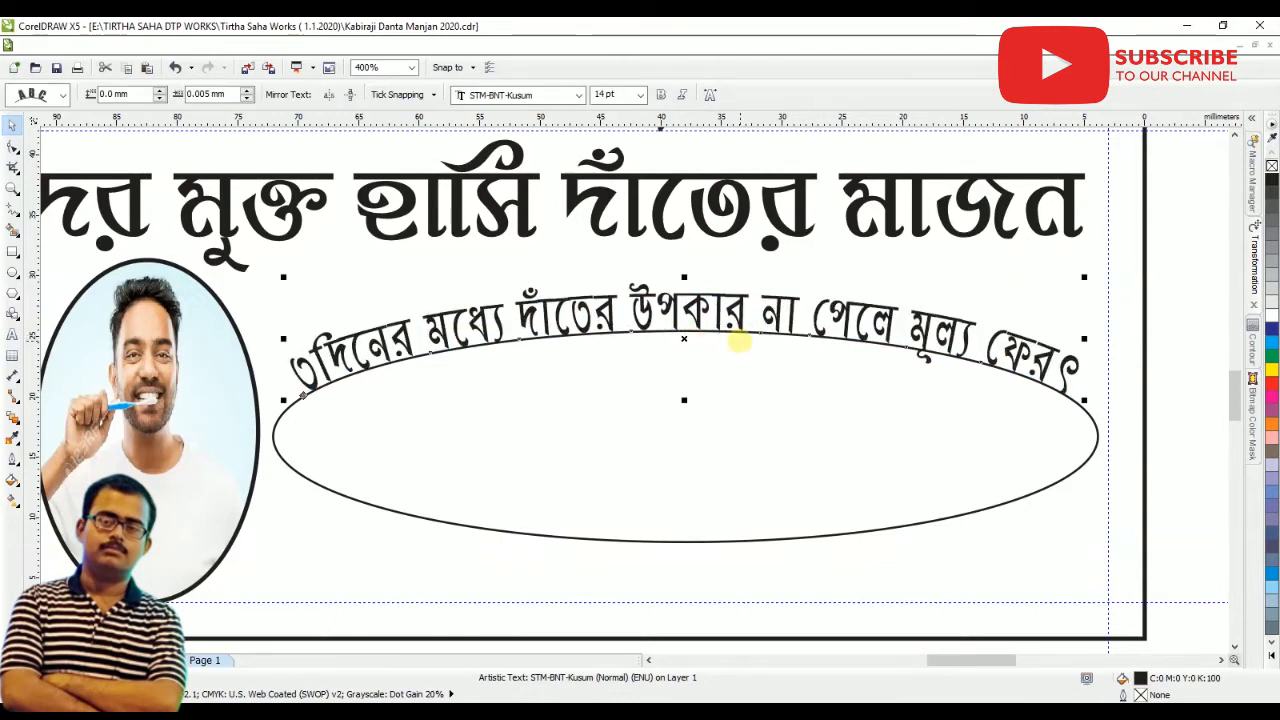
Break the guarantee text apart from its path, delete the ellipse, and nudge the arched text up slightly
{"action": "scroll", "coordinate": [738, 342], "scroll_direction": "down", "scroll_amount": 1}
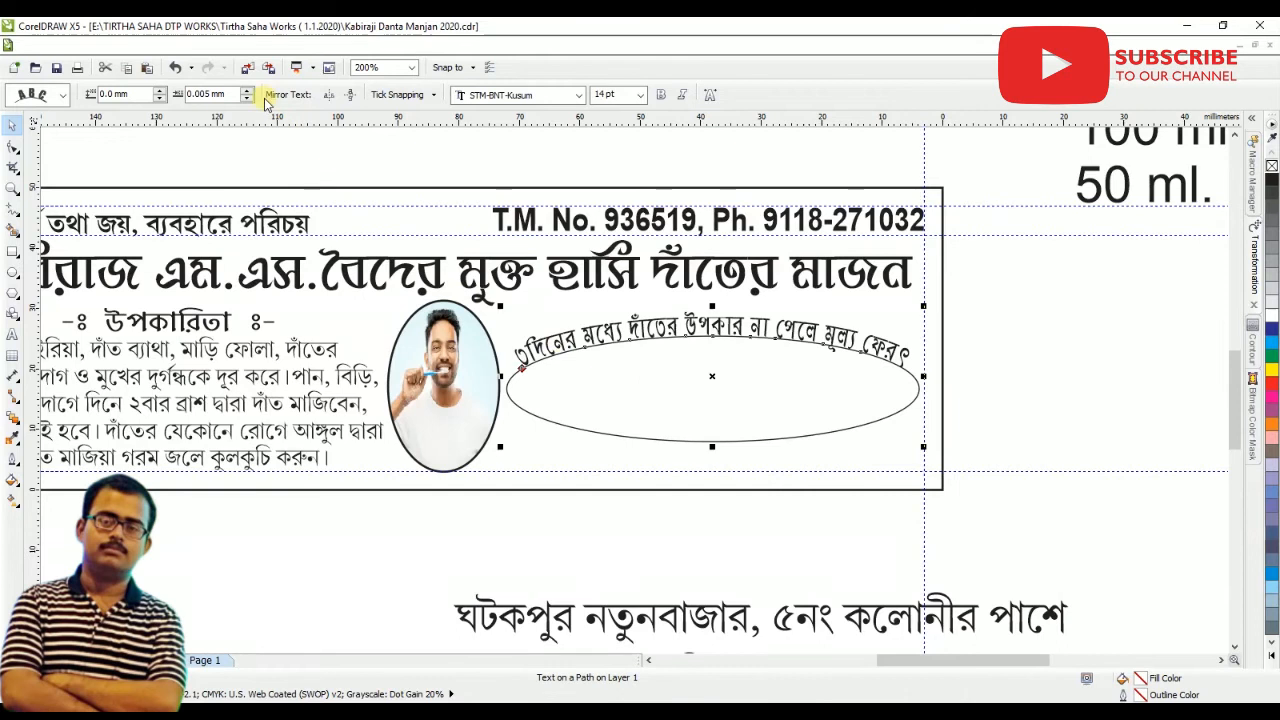
{"action": "left_click", "coordinate": [172, 44]}
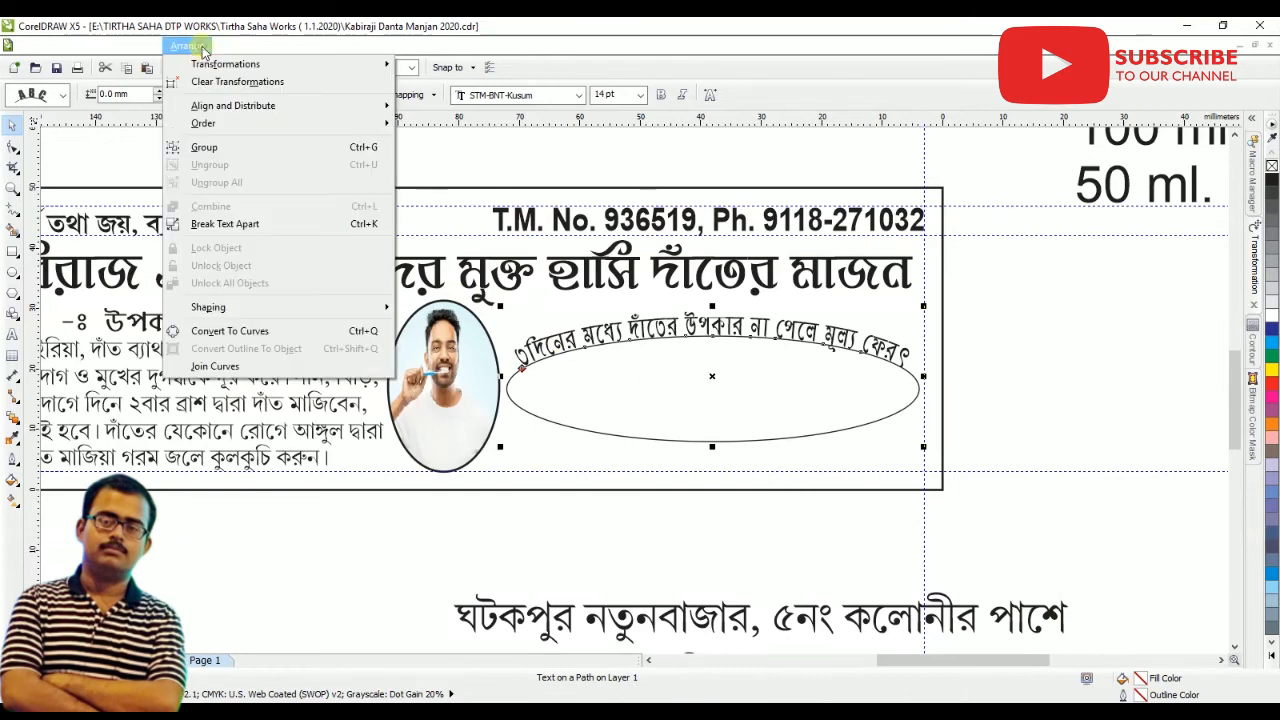
{"action": "left_click", "coordinate": [214, 222]}
{"action": "left_click", "coordinate": [1009, 303]}
{"action": "left_click", "coordinate": [826, 403]}
{"action": "key", "text": "Delete"}
{"action": "scroll", "coordinate": [725, 356], "scroll_direction": "up", "scroll_amount": 1}
{"action": "left_click", "coordinate": [716, 330]}
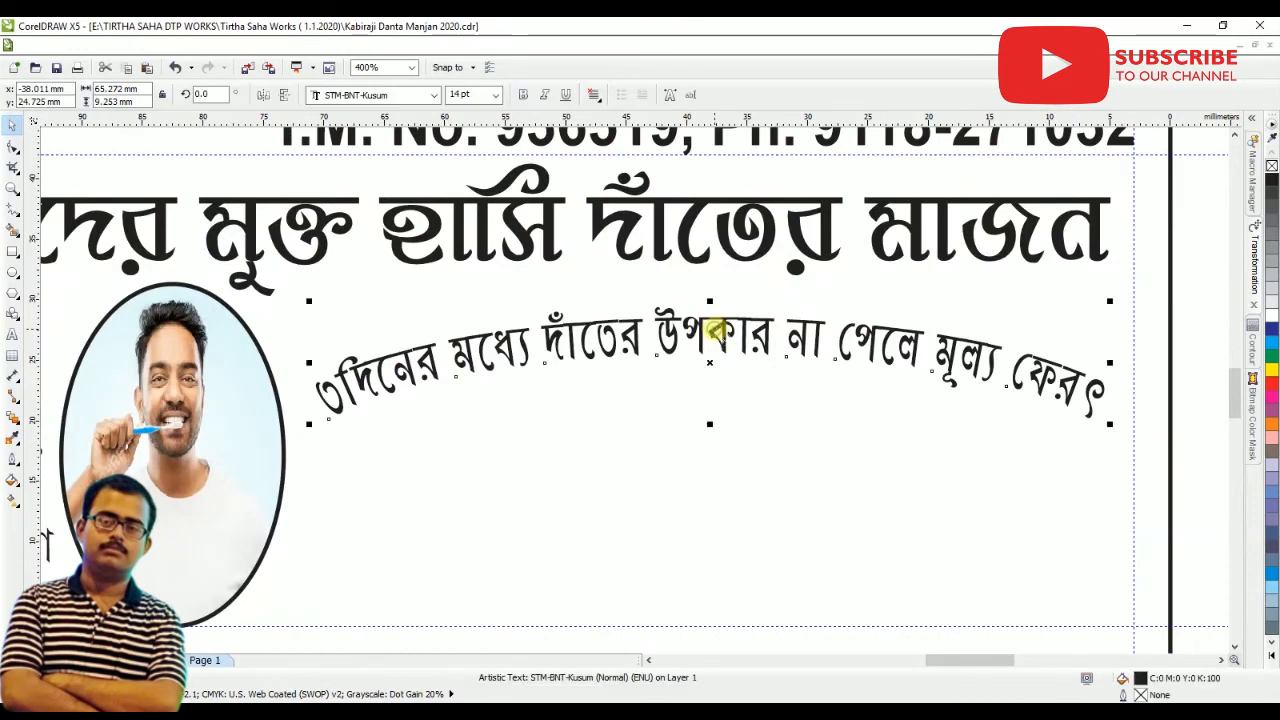
{"action": "key", "text": "Up"}
Shift the bright-smile-teeth image slightly so it sits centred beneath the arched guarantee text
{"action": "scroll", "coordinate": [716, 330], "scroll_direction": "down", "scroll_amount": 1}
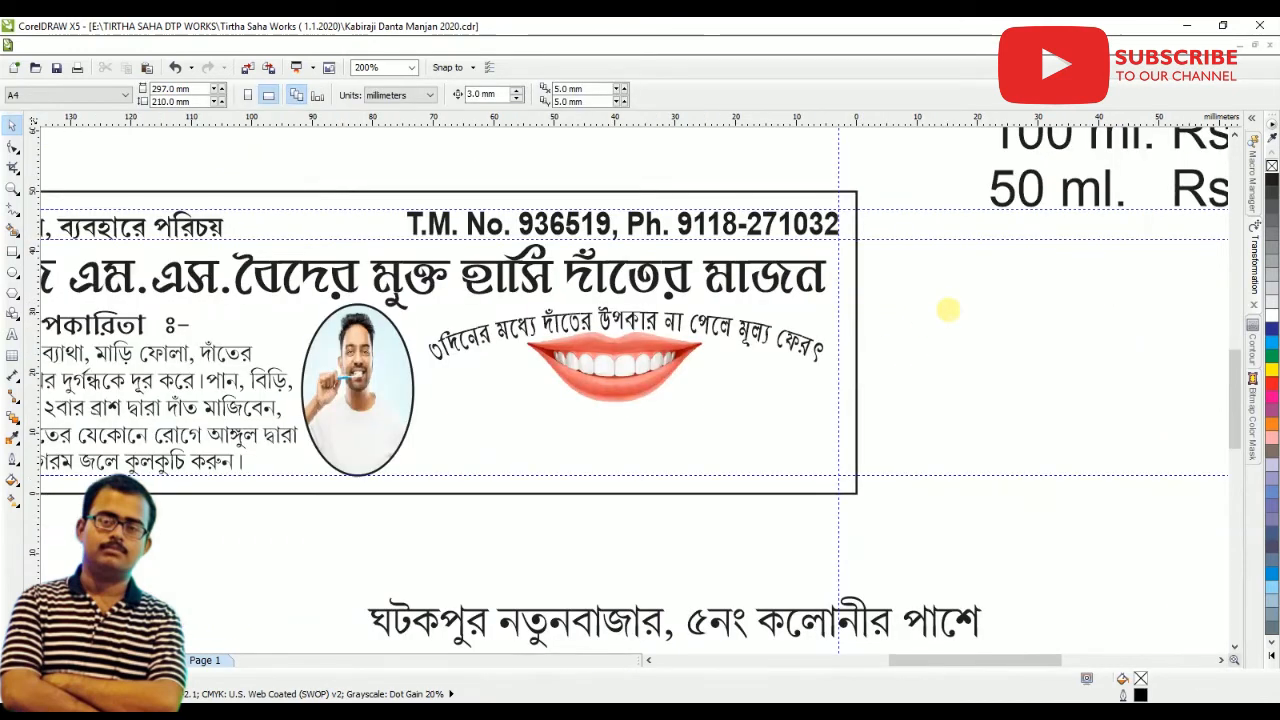
{"action": "left_click", "coordinate": [537, 416]}
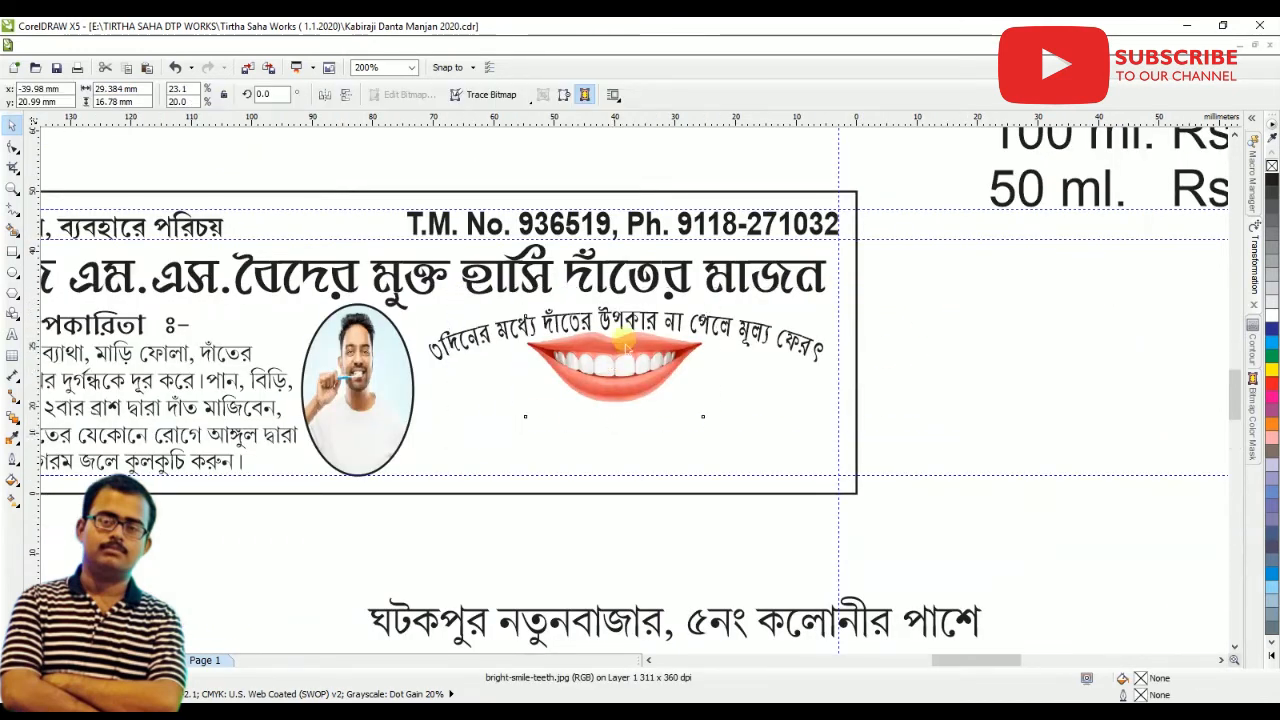
{"action": "scroll", "coordinate": [618, 338], "scroll_direction": "up", "scroll_amount": 2}
{"action": "left_click_drag", "start_coordinate": [585, 450], "coordinate": [627, 465]}
{"action": "scroll", "coordinate": [627, 465], "scroll_direction": "down", "scroll_amount": 2}
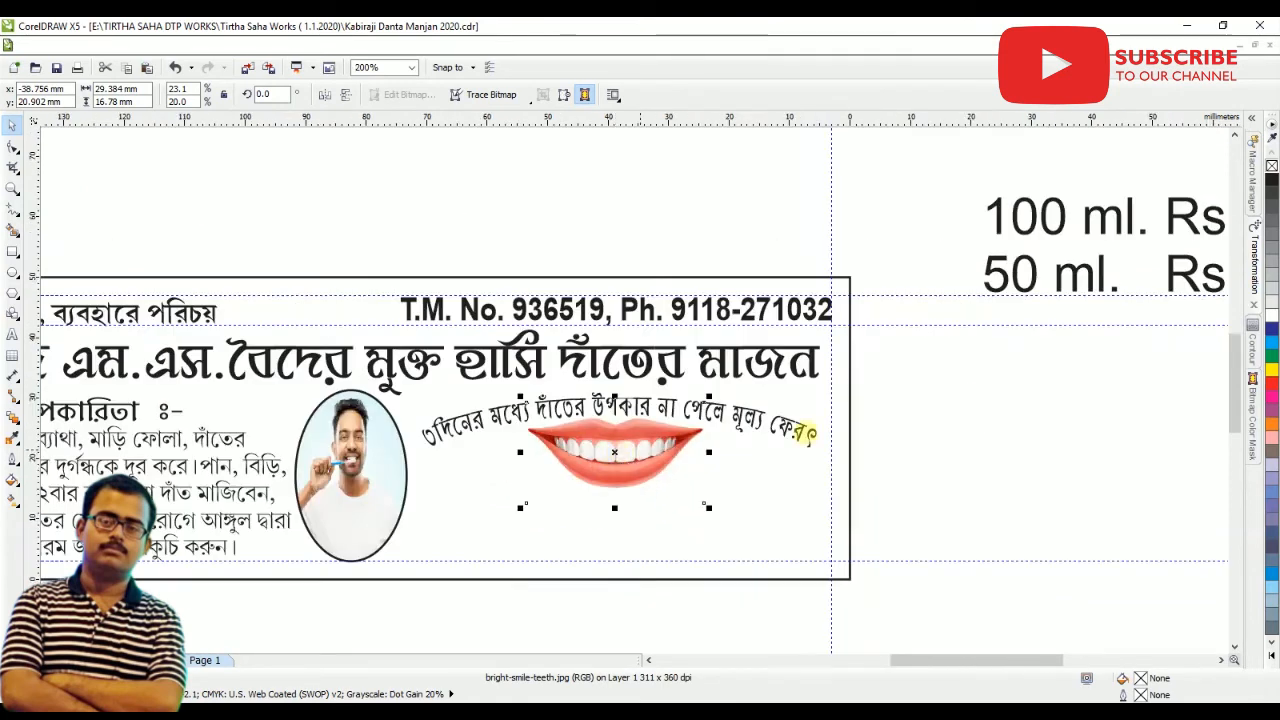
{"action": "left_click", "coordinate": [923, 420]}
{"action": "scroll", "coordinate": [826, 363], "scroll_direction": "down", "scroll_amount": 1}
{"action": "scroll", "coordinate": [720, 491], "scroll_direction": "up", "scroll_amount": 1}
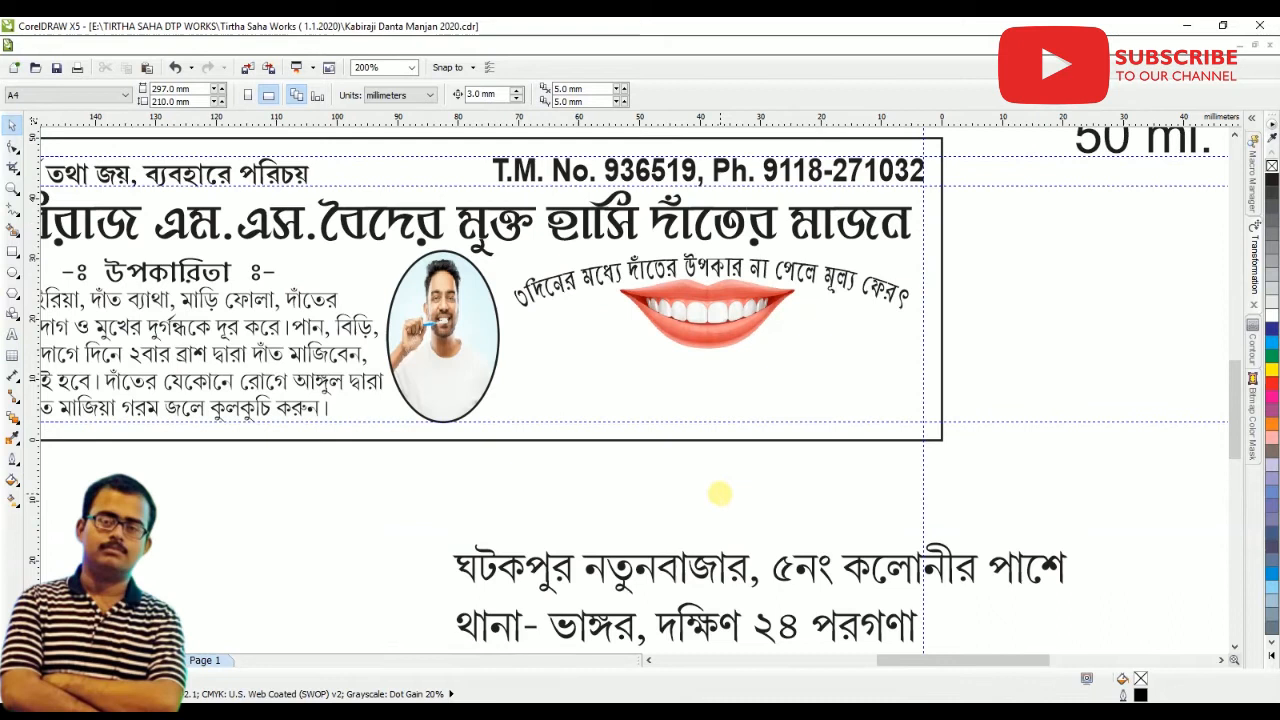
Bring both address lines up toward the label, set the first to 12 pt regular, and centre it beneath the teeth image
{"action": "left_click_drag", "start_coordinate": [716, 575], "coordinate": [771, 390]}
{"action": "left_click_drag", "start_coordinate": [706, 617], "coordinate": [720, 468]}
{"action": "scroll", "coordinate": [718, 388], "scroll_direction": "up", "scroll_amount": 2}
{"action": "left_click", "coordinate": [712, 382]}
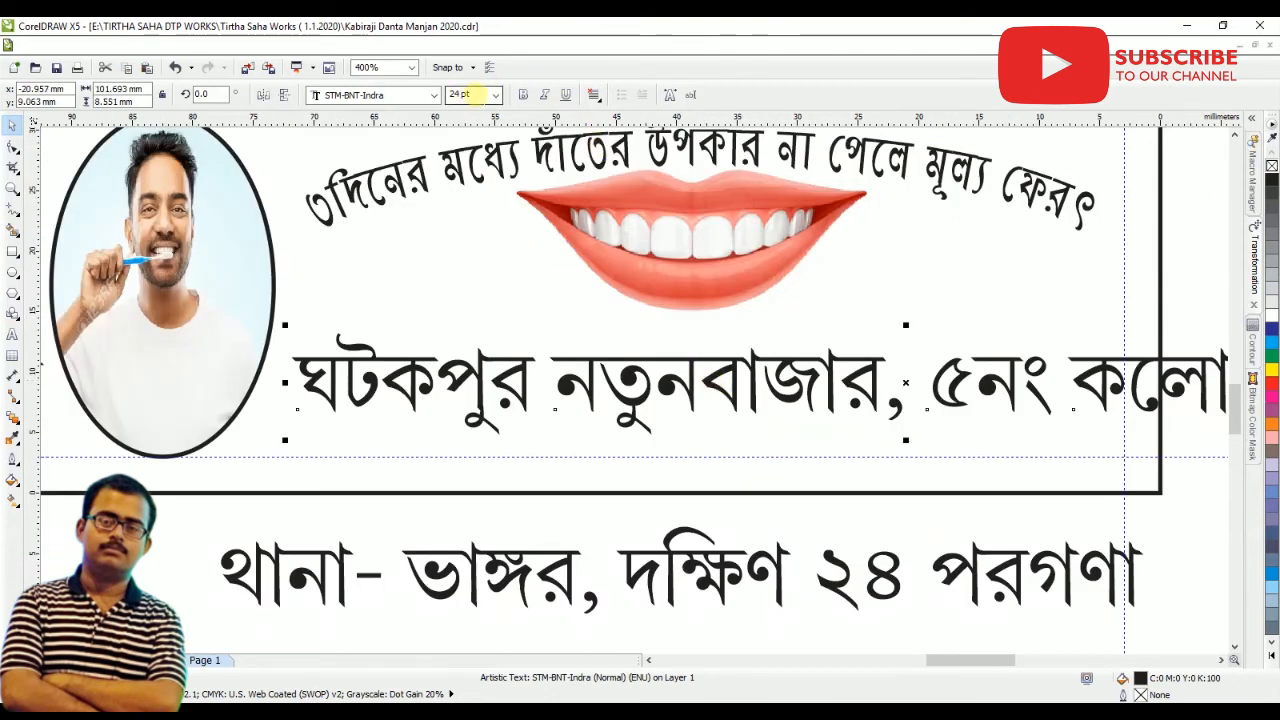
{"action": "type", "text": "12"}
{"action": "key", "text": "Return"}
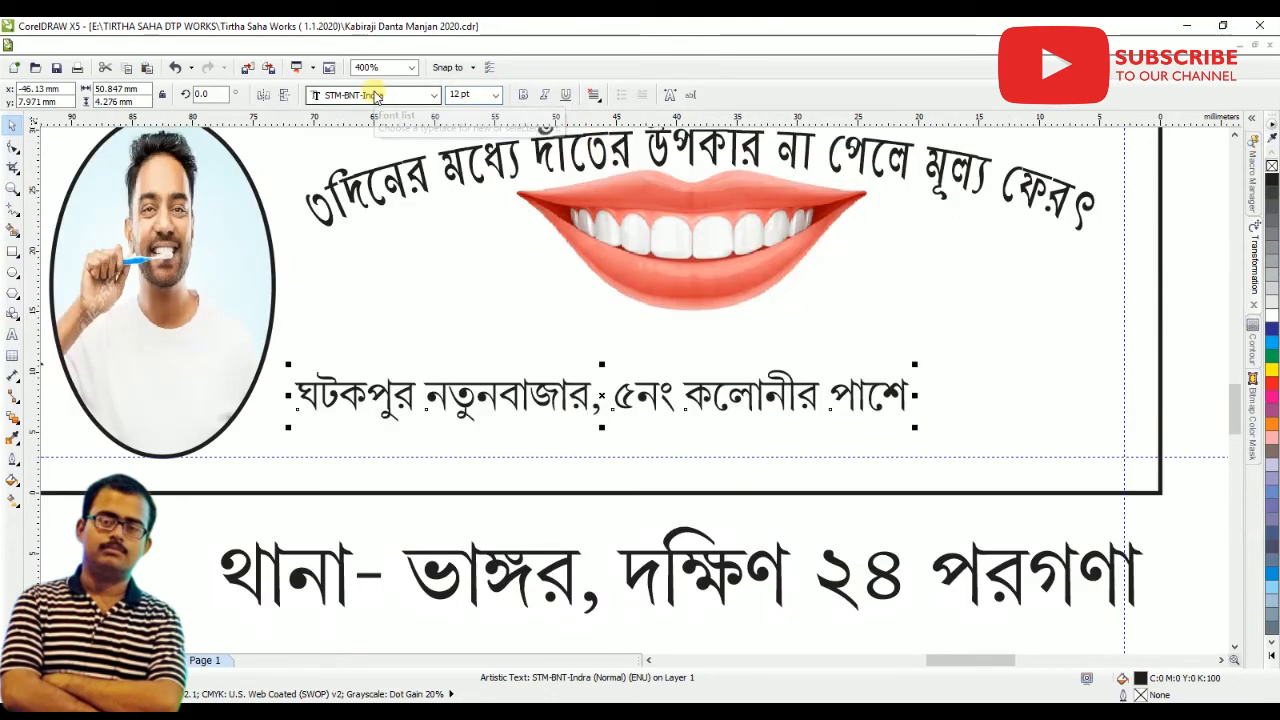
{"action": "left_click_drag", "start_coordinate": [625, 383], "coordinate": [715, 327]}
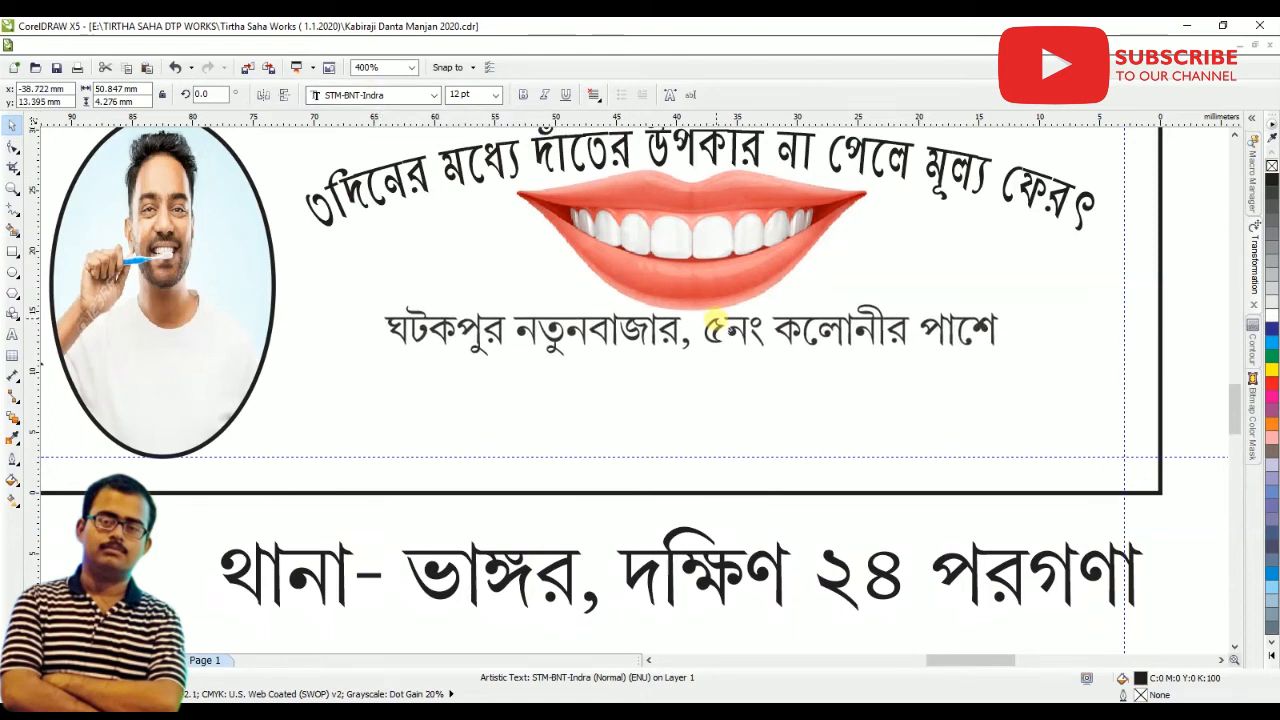
{"action": "left_click", "coordinate": [522, 93]}
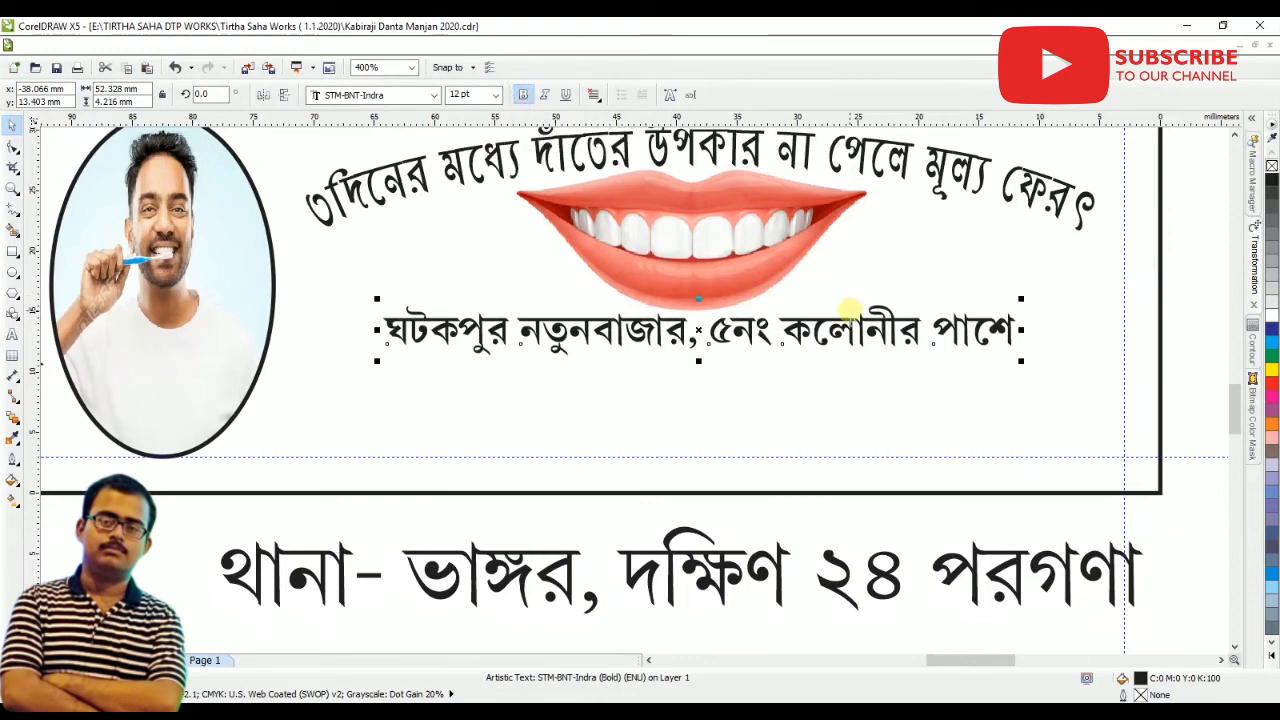
{"action": "left_click", "coordinate": [522, 93]}
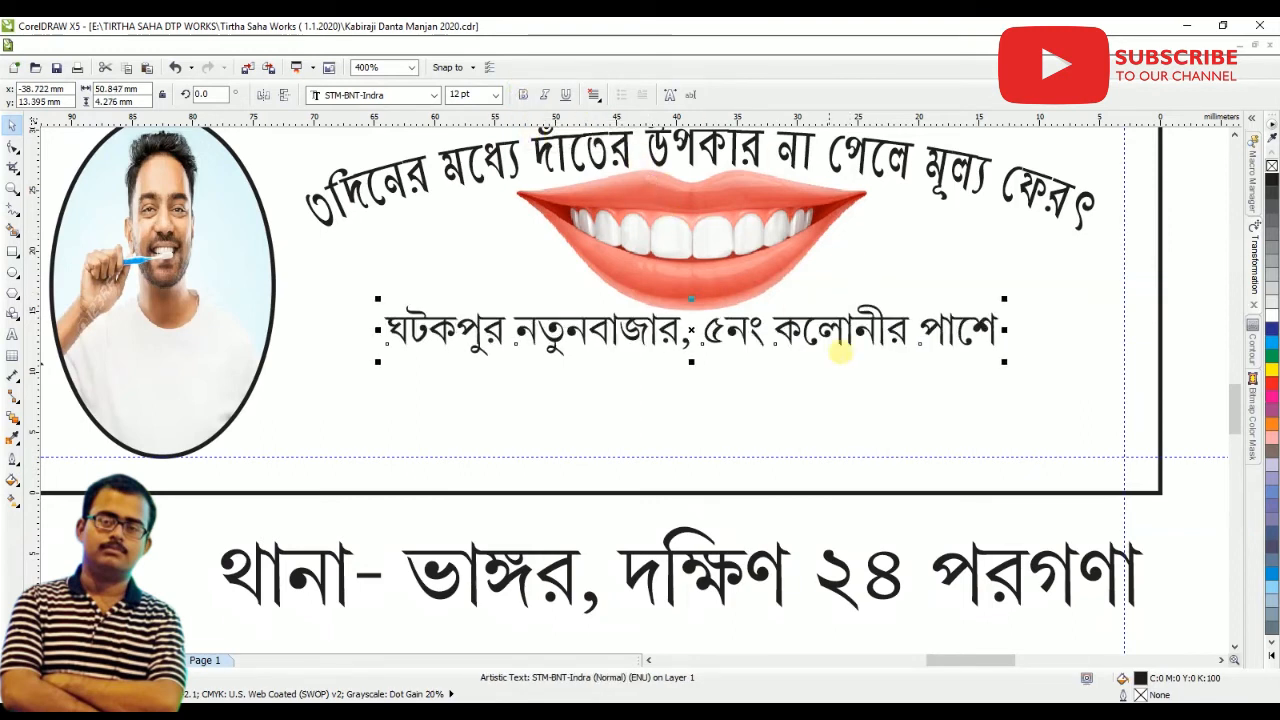
{"action": "left_click_drag", "start_coordinate": [826, 319], "coordinate": [820, 320]}
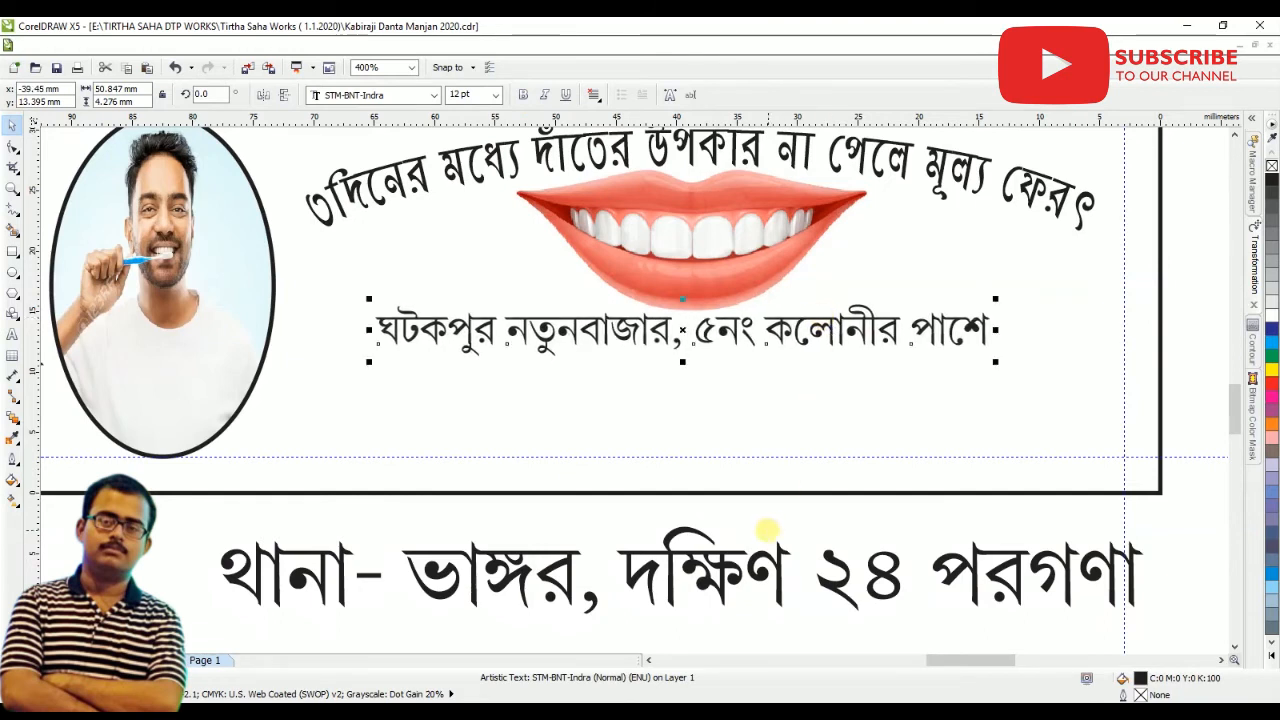
Set the second address line to 12 pt and centre it directly below the first address line
{"action": "left_click_drag", "start_coordinate": [733, 548], "coordinate": [818, 373]}
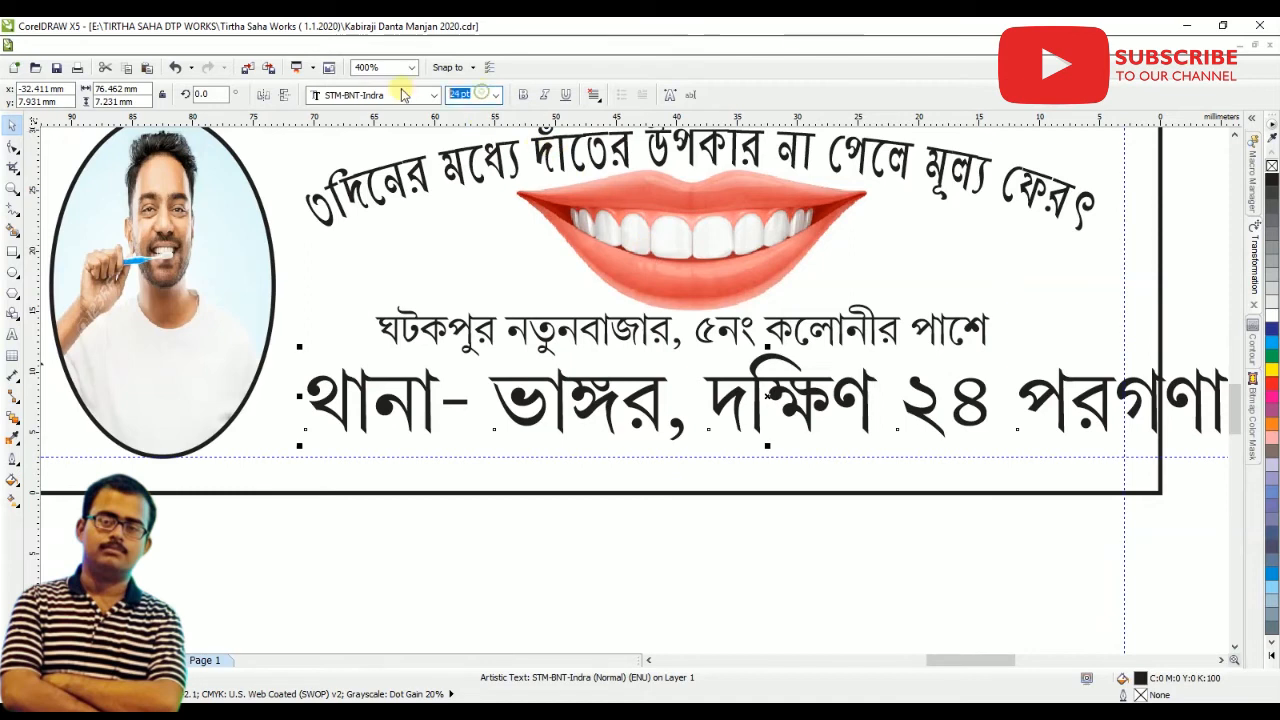
{"action": "type", "text": "12"}
{"action": "key", "text": "Return"}
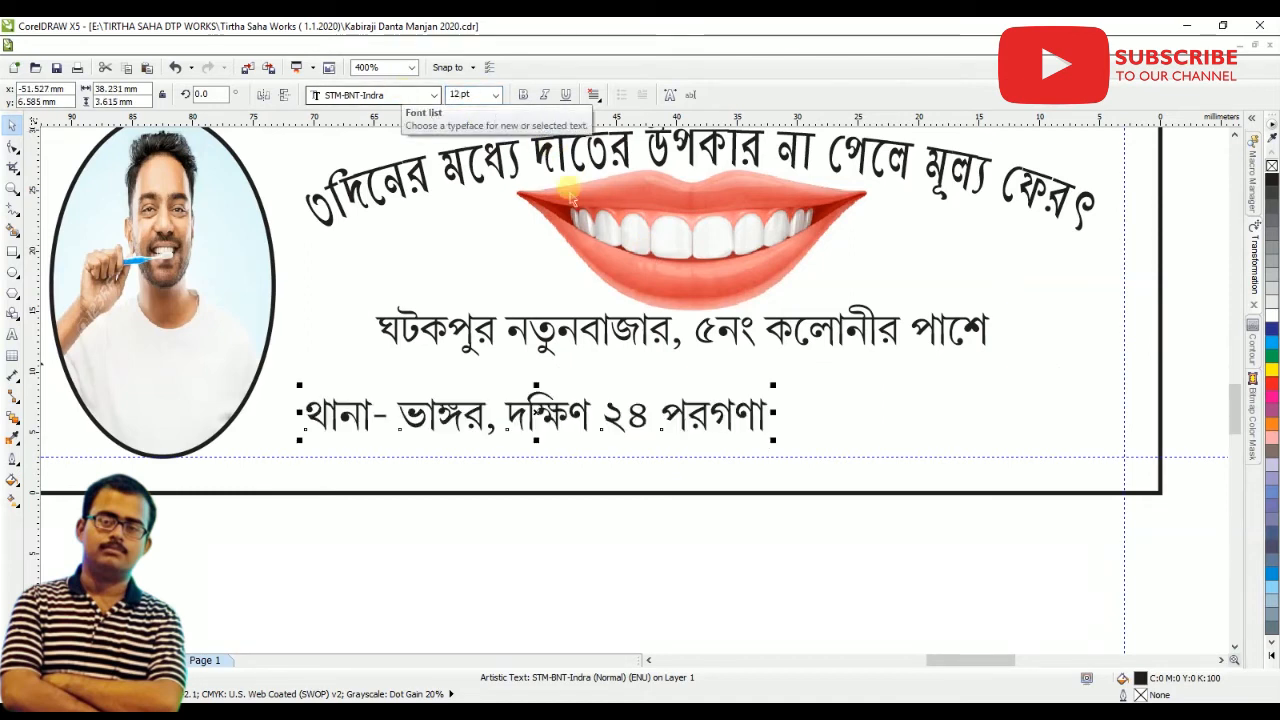
{"action": "left_click_drag", "start_coordinate": [575, 413], "coordinate": [730, 375]}
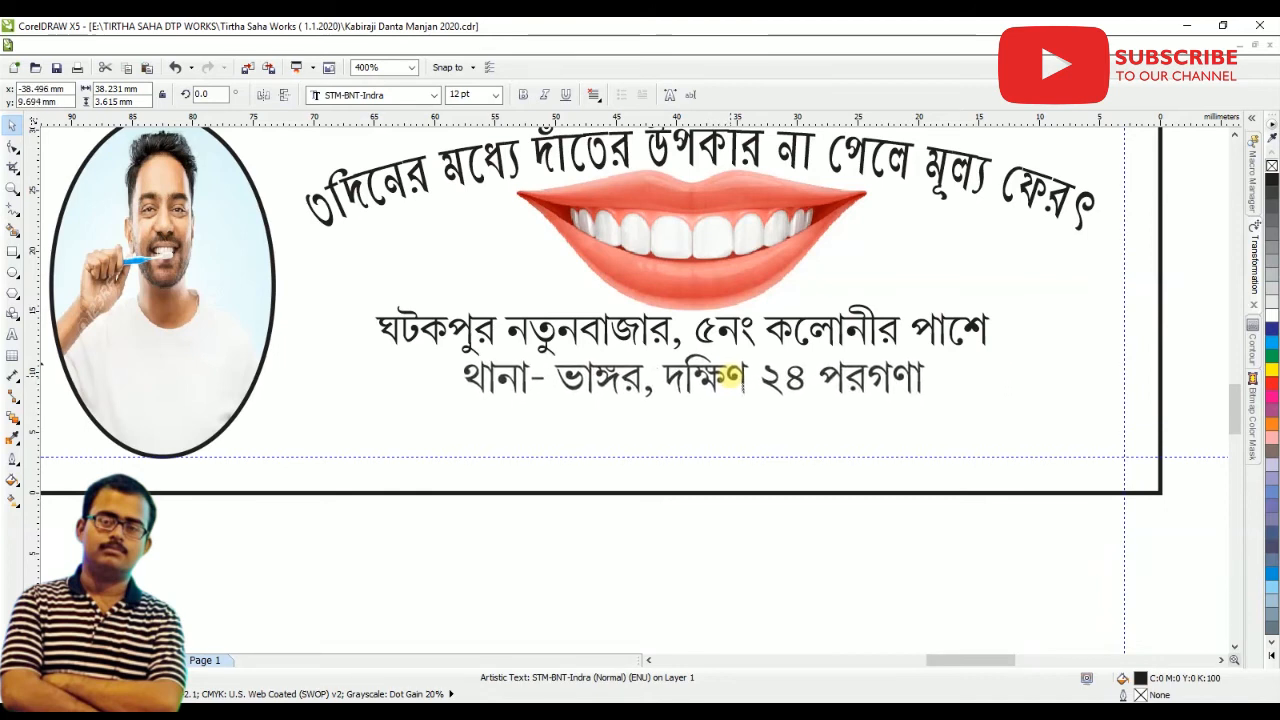
Move the 100 ml and 50 ml price lines together to just below the label frame, under the address
{"action": "scroll", "coordinate": [730, 375], "scroll_direction": "down", "scroll_amount": 2}
{"action": "scroll", "coordinate": [866, 282], "scroll_direction": "down", "scroll_amount": 2}
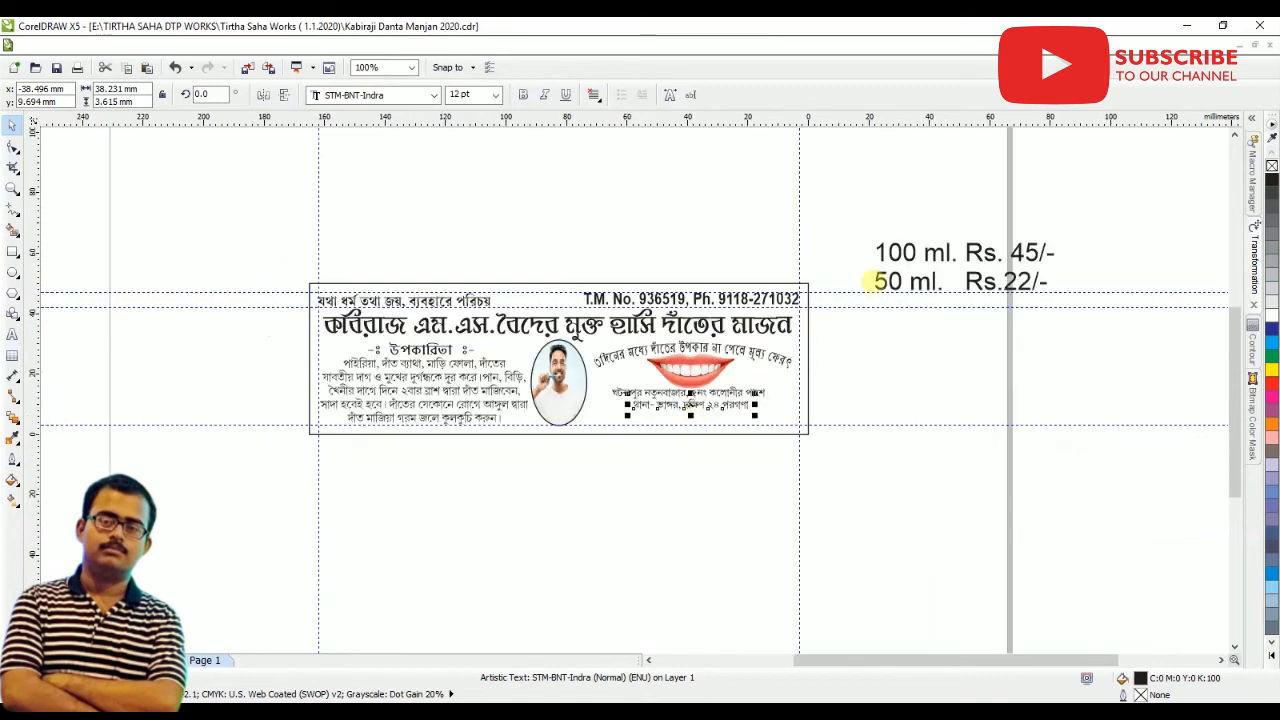
{"action": "left_click", "coordinate": [880, 265]}
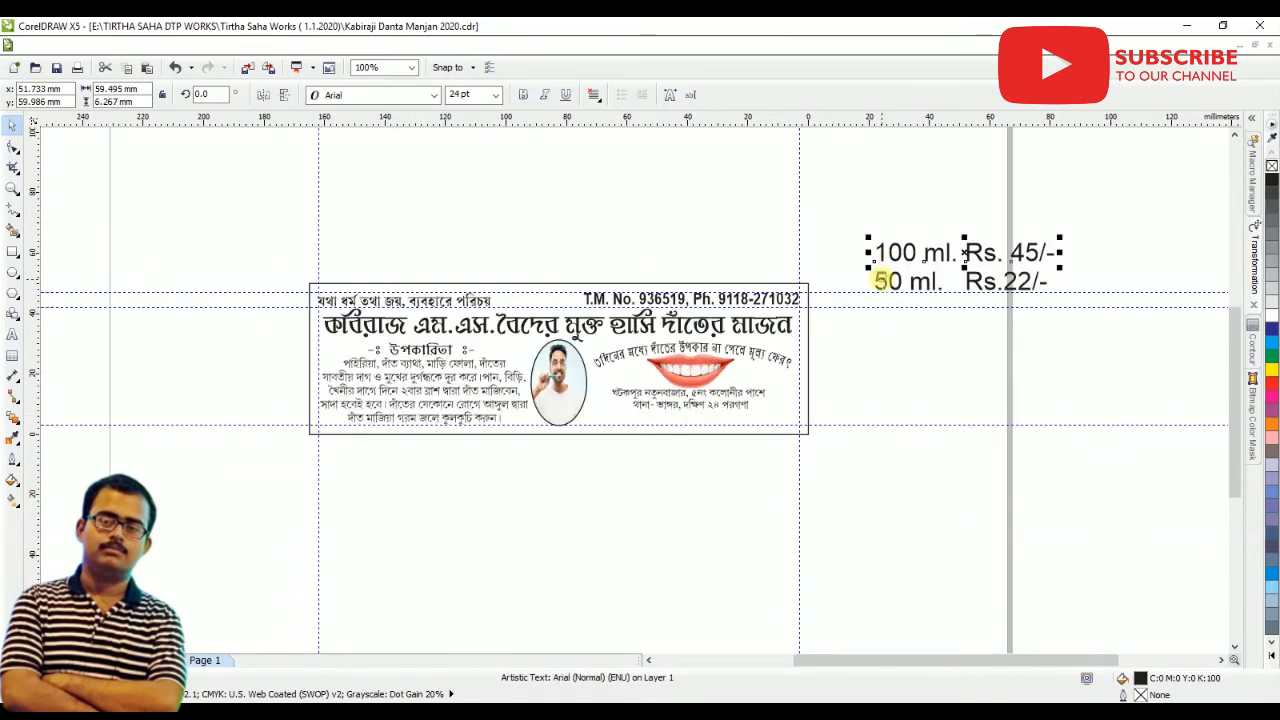
{"action": "left_click", "coordinate": [880, 282], "text": "shift"}
{"action": "left_click_drag", "start_coordinate": [872, 288], "coordinate": [593, 480]}
{"action": "scroll", "coordinate": [700, 452], "scroll_direction": "up", "scroll_amount": 2}
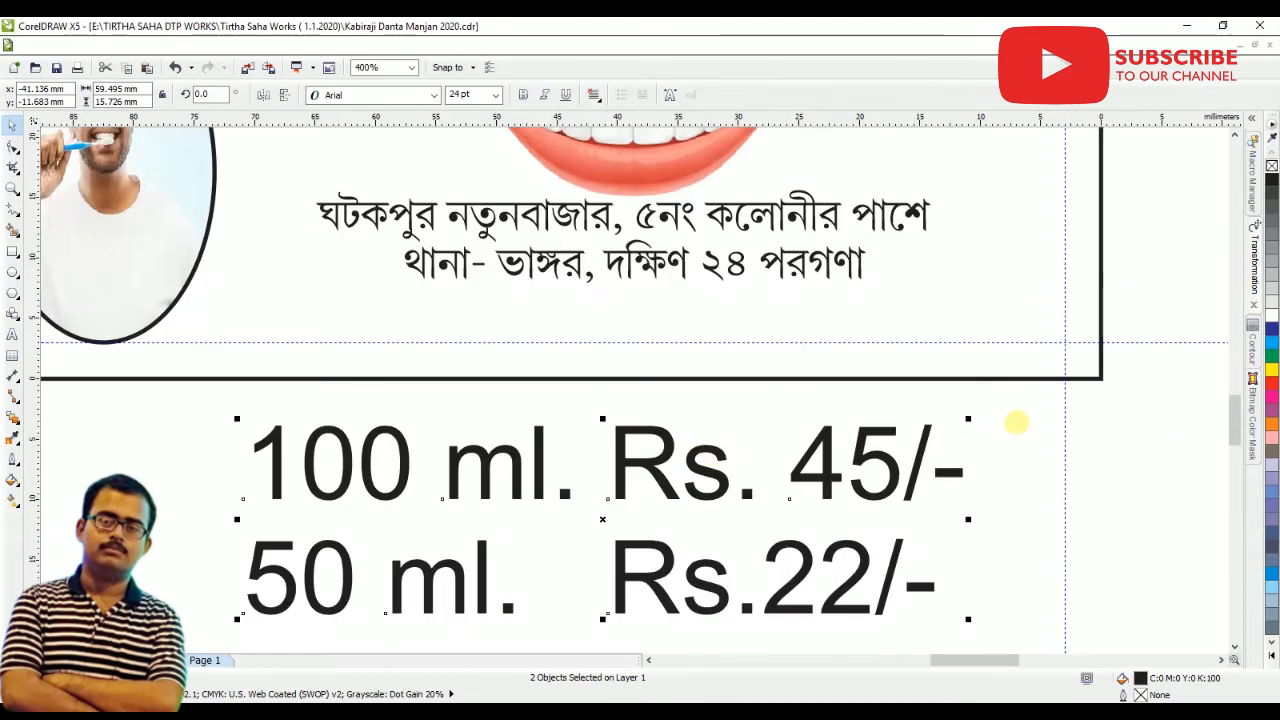
{"action": "left_click", "coordinate": [1122, 467]}
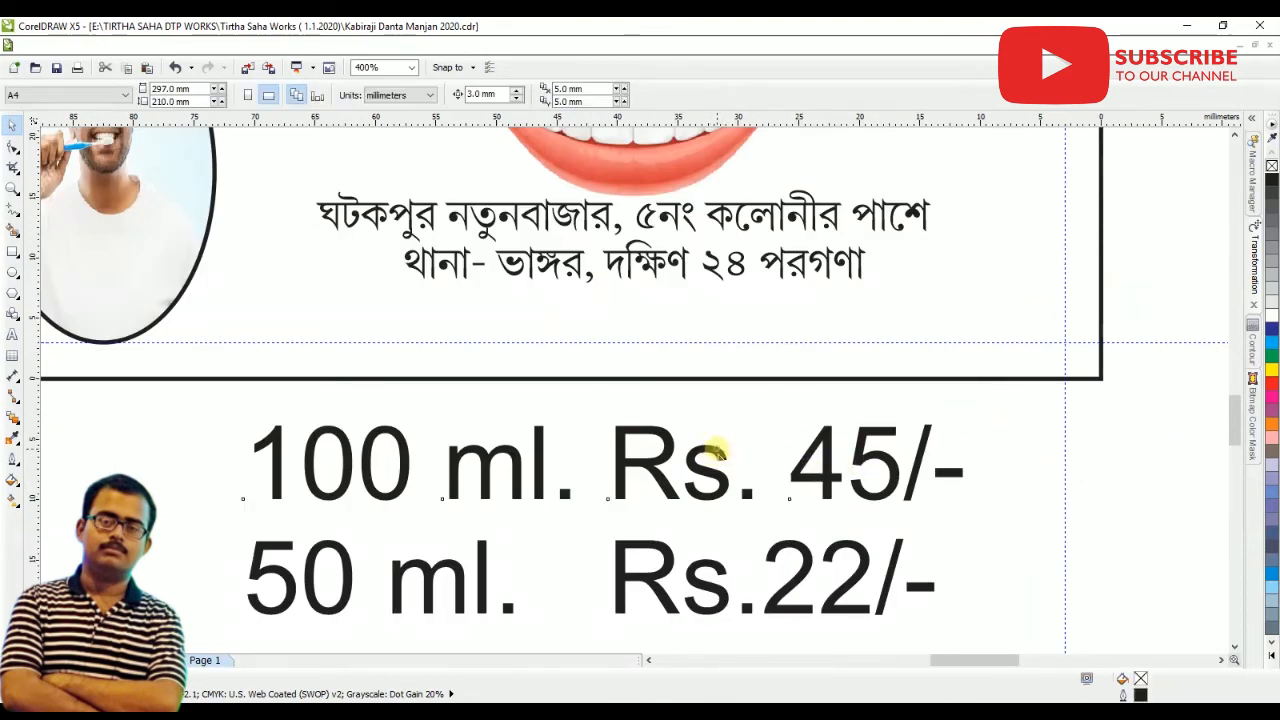
Make the 100 ml price line bold at 13 pt and place it beside the oval photo, resting on the lower guide
{"action": "left_click", "coordinate": [718, 452]}
{"action": "left_click", "coordinate": [523, 94]}
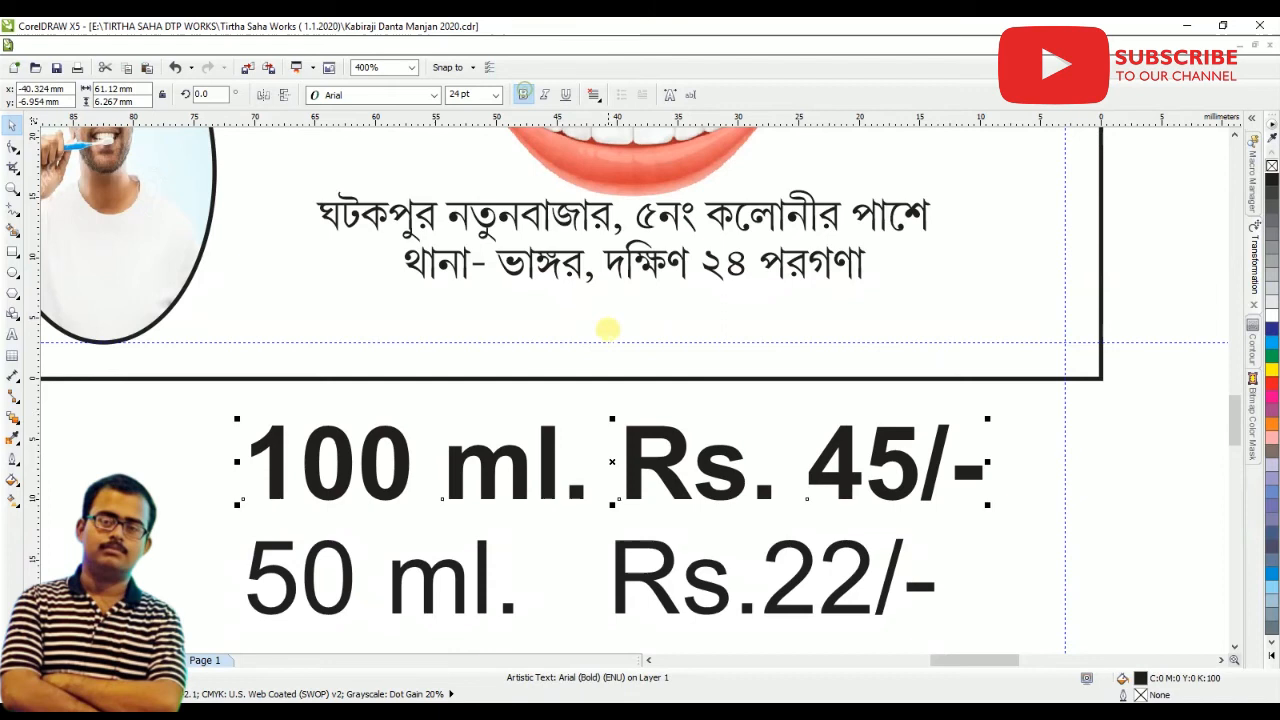
{"action": "left_click_drag", "start_coordinate": [718, 445], "coordinate": [677, 297]}
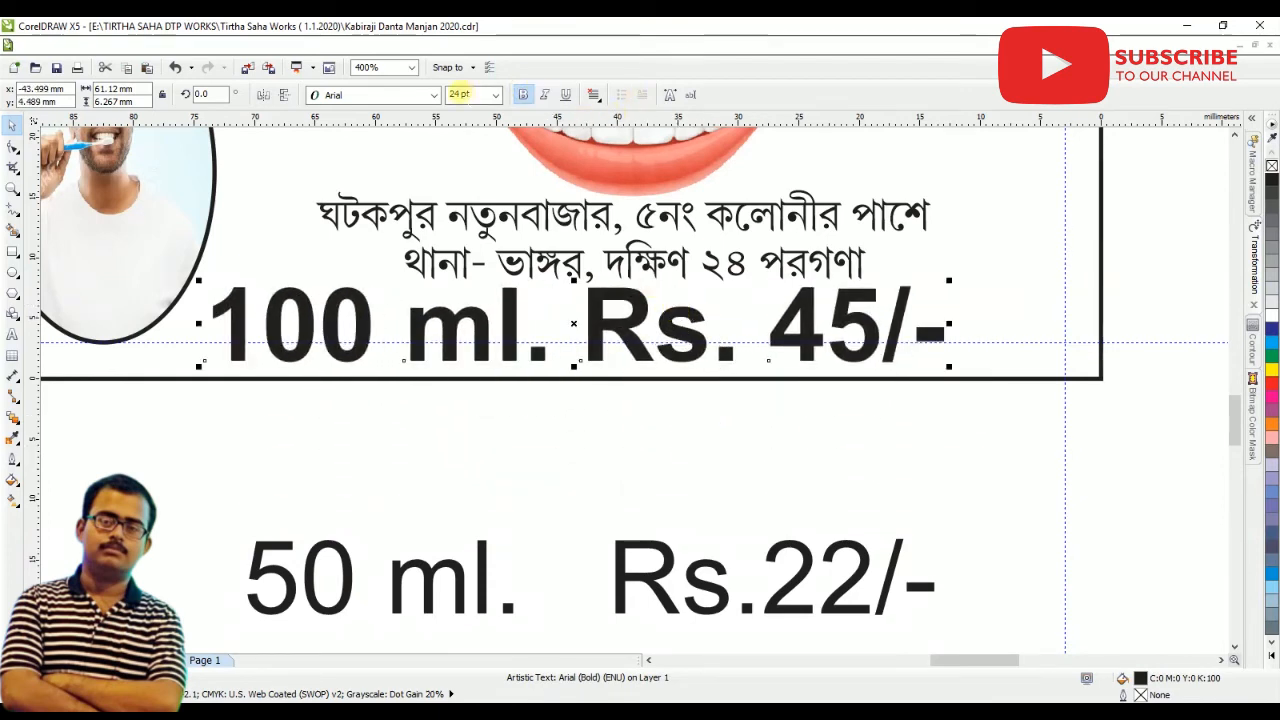
{"action": "left_click", "coordinate": [472, 94]}
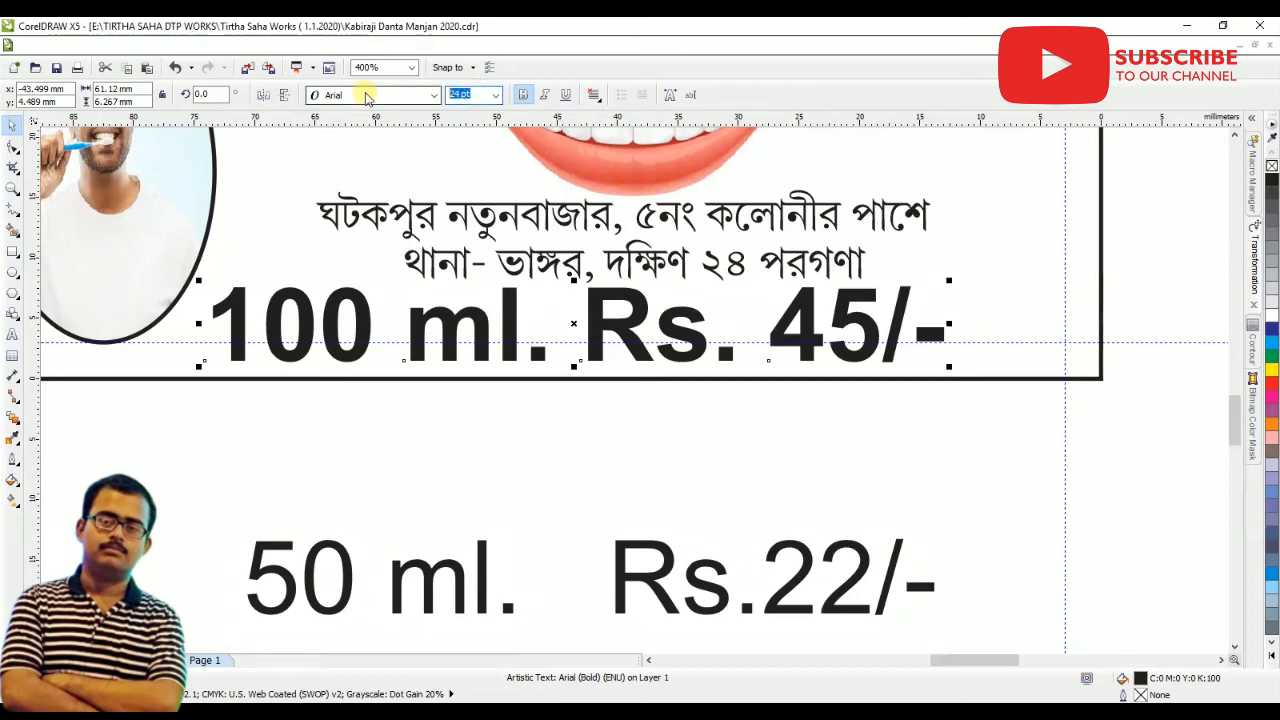
{"action": "key", "text": "Return"}
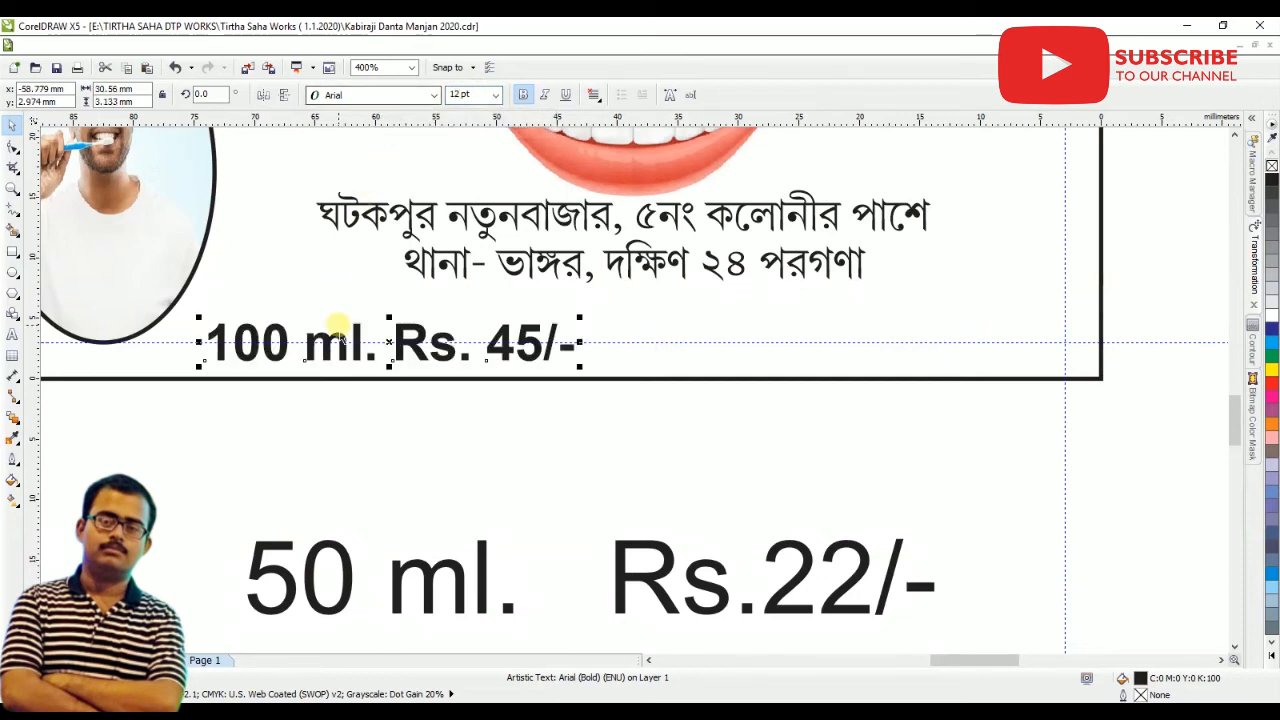
{"action": "mouse_move", "coordinate": [350, 326]}
{"action": "left_mouse_down"}
{"action": "mouse_move", "coordinate": [346, 300]}
{"action": "mouse_move", "coordinate": [336, 309]}
{"action": "left_mouse_up"}
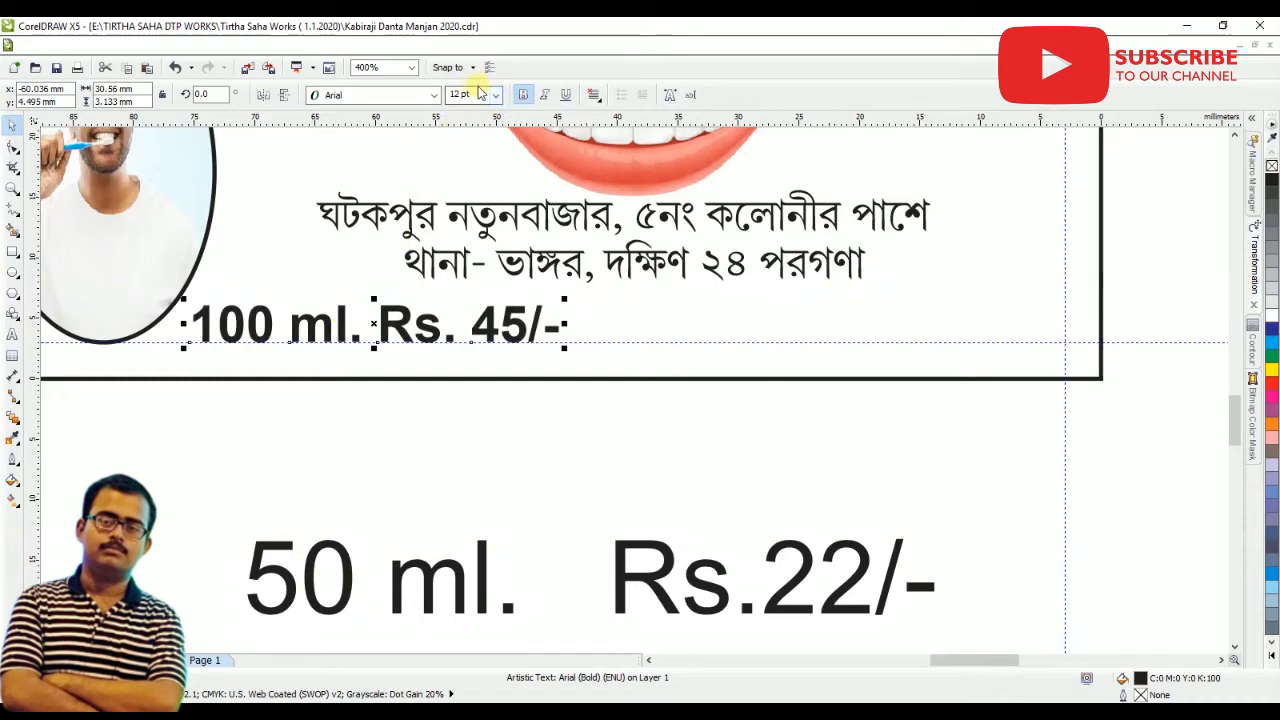
{"action": "type", "text": "13"}
{"action": "key", "text": "Return"}
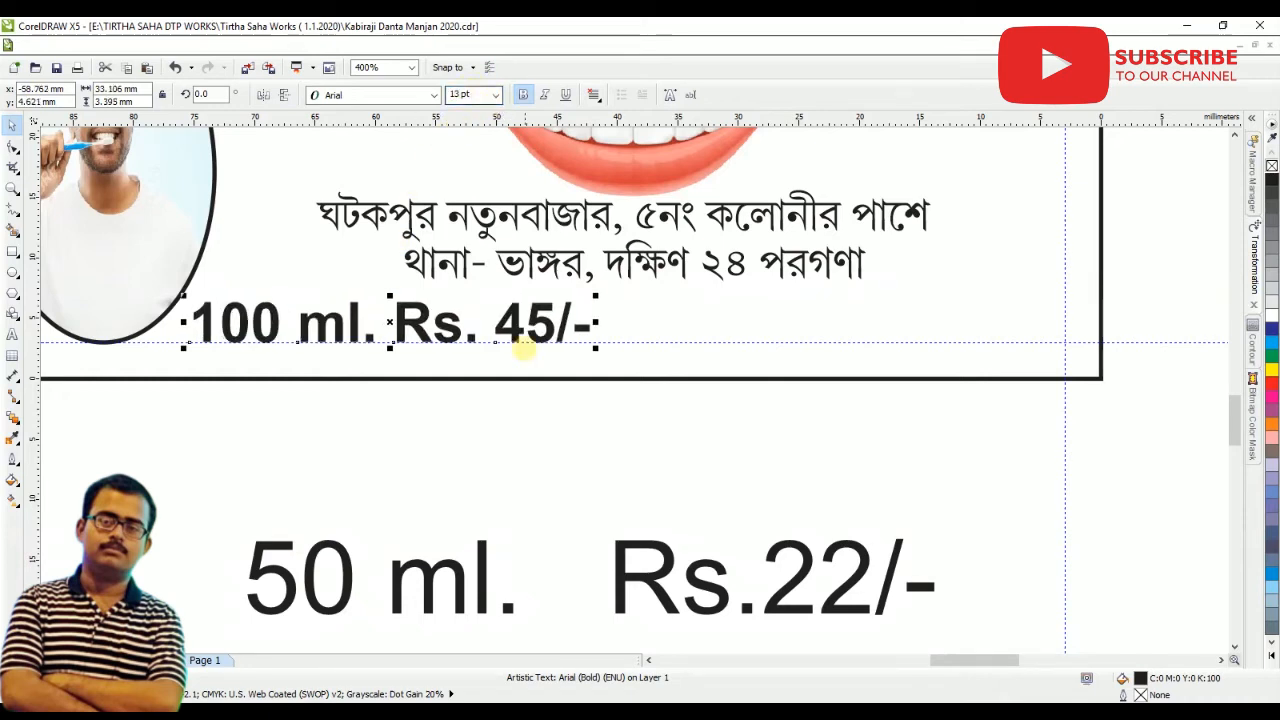
Set the 50 ml price line to 13 pt bold
{"action": "left_click", "coordinate": [487, 588]}
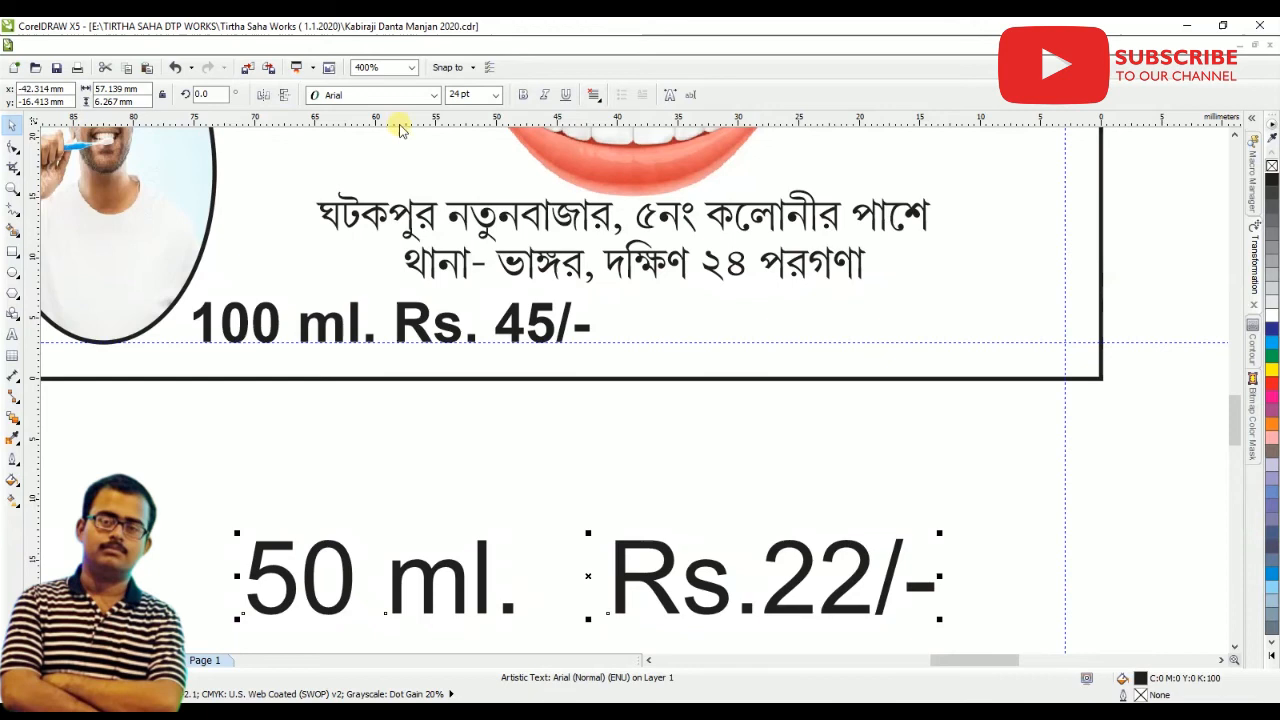
{"action": "left_click", "coordinate": [472, 95]}
{"action": "type", "text": "1"}
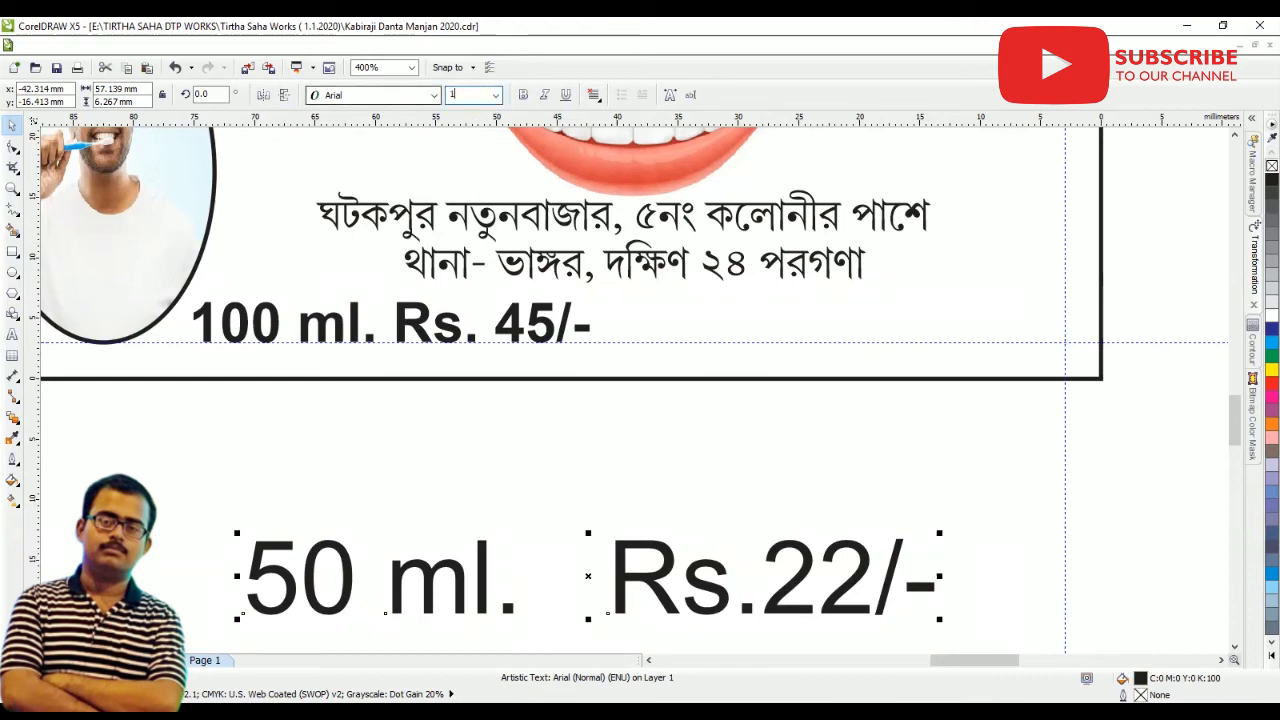
{"action": "type", "text": "3"}
{"action": "key", "text": "Return"}
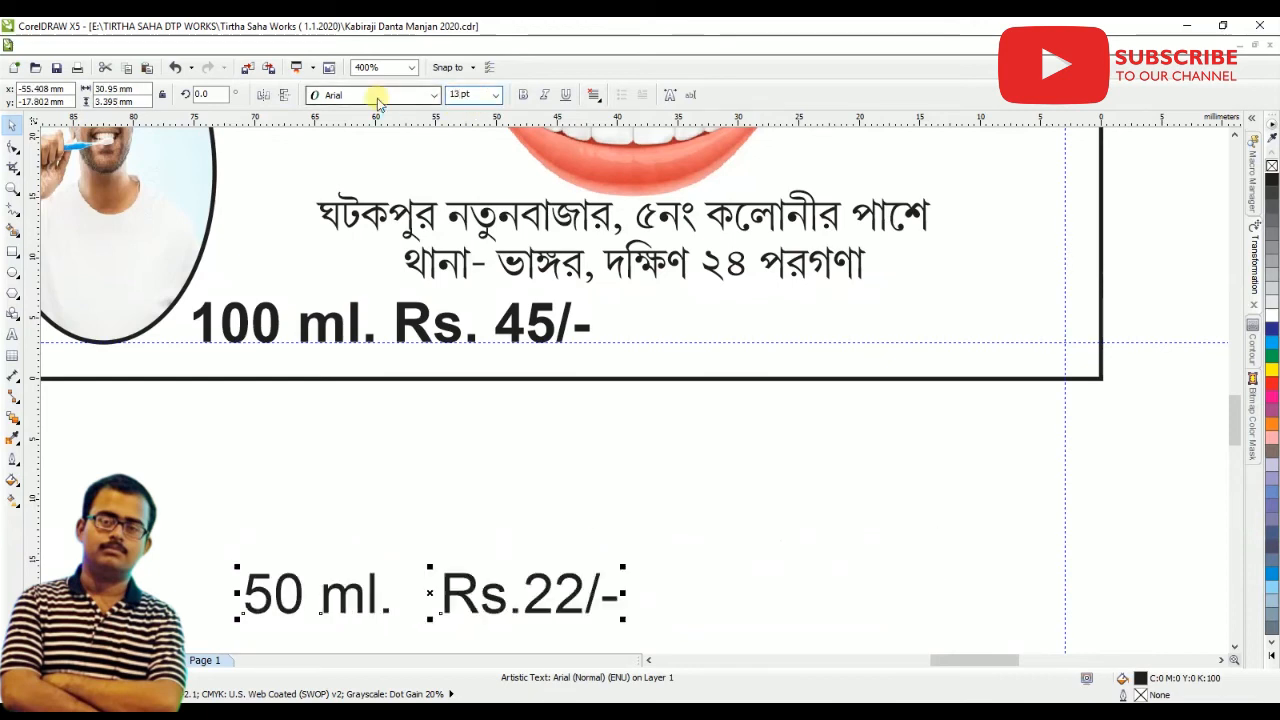
{"action": "left_click", "coordinate": [522, 95]}
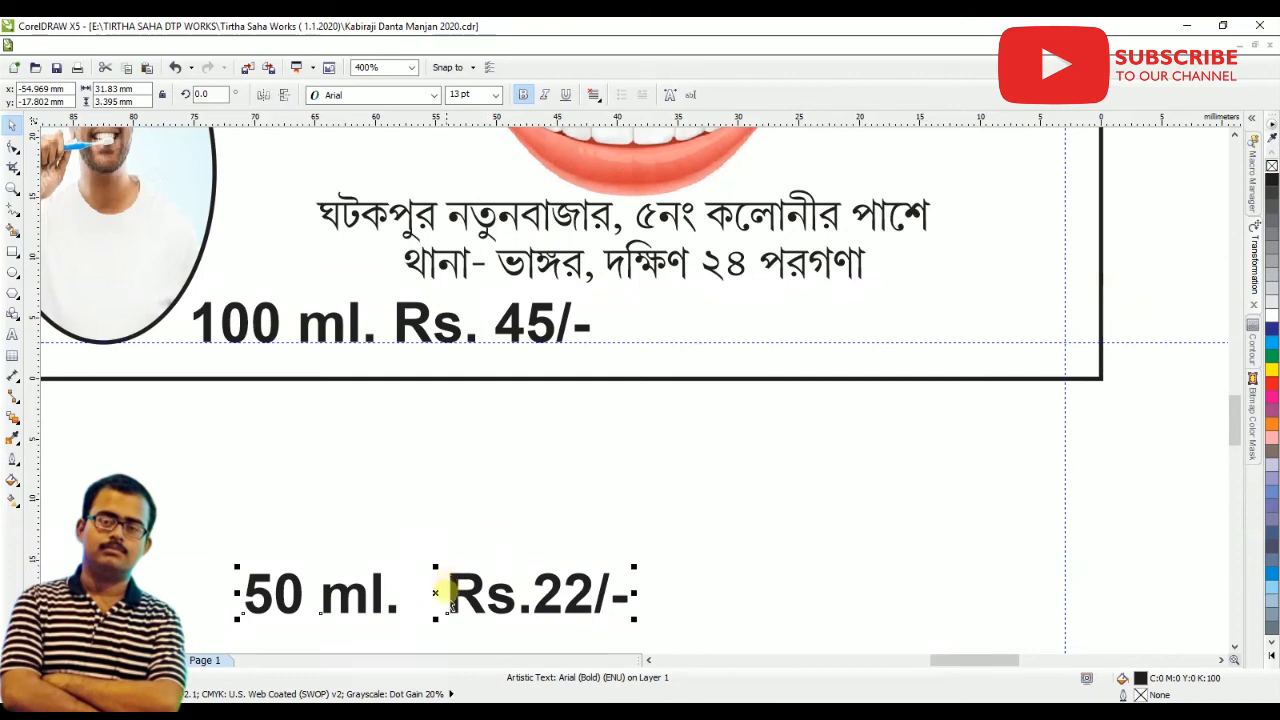
Remove the extra spaces before Rs. in the 50 ml price line and place it on the lower guide, right of the 100 ml price
{"action": "left_click", "coordinate": [13, 334]}
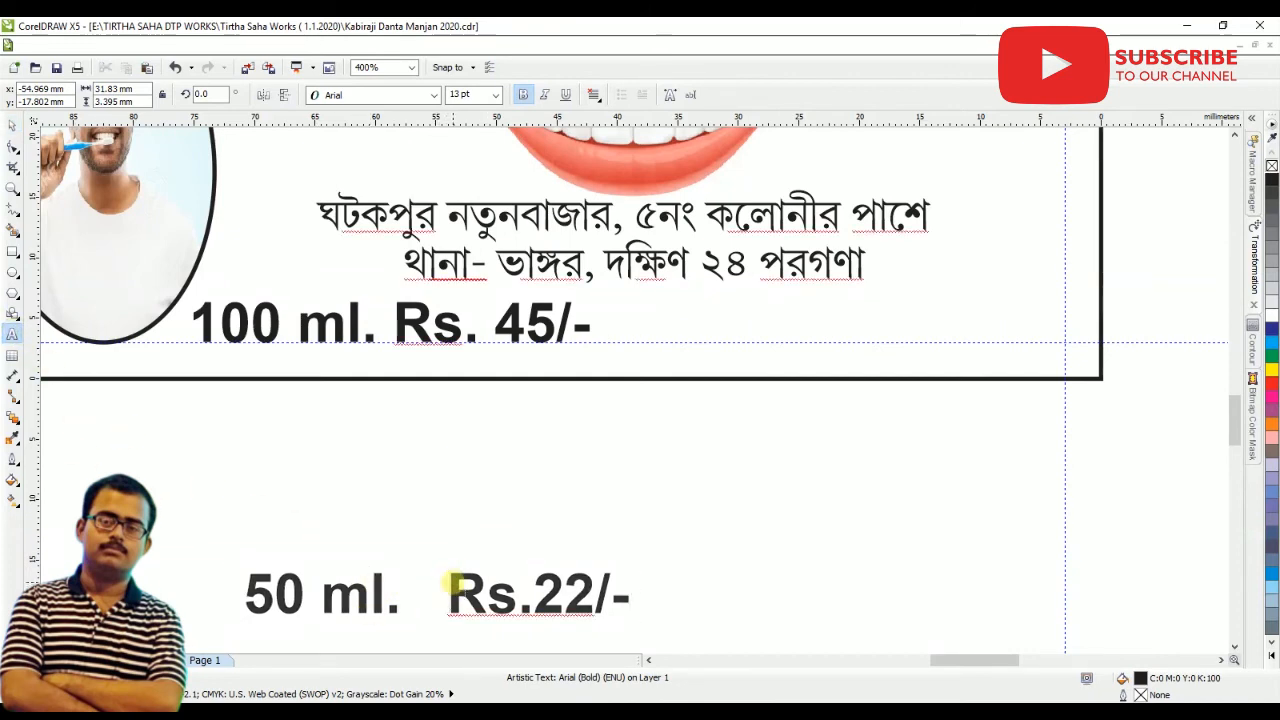
{"action": "left_click", "coordinate": [450, 585]}
{"action": "key", "text": "BackSpace"}
{"action": "key", "text": "BackSpace"}
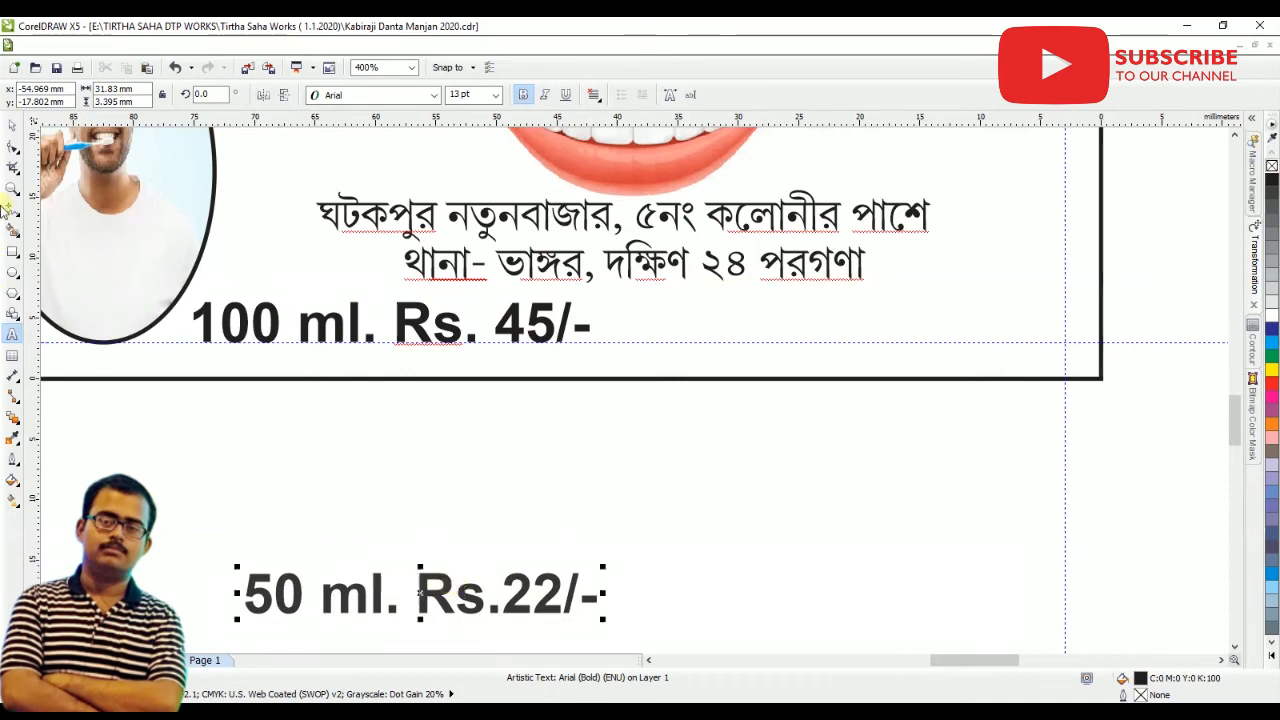
{"action": "left_click", "coordinate": [12, 128]}
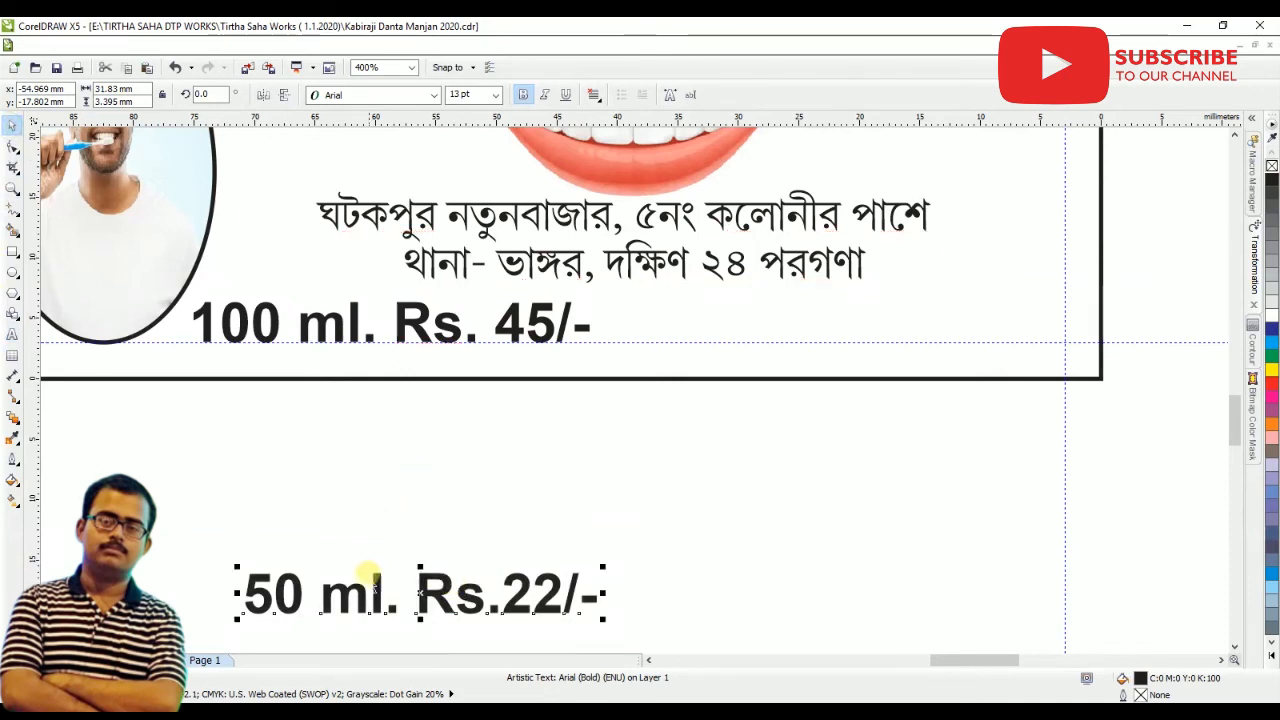
{"action": "left_click_drag", "start_coordinate": [375, 600], "coordinate": [845, 323]}
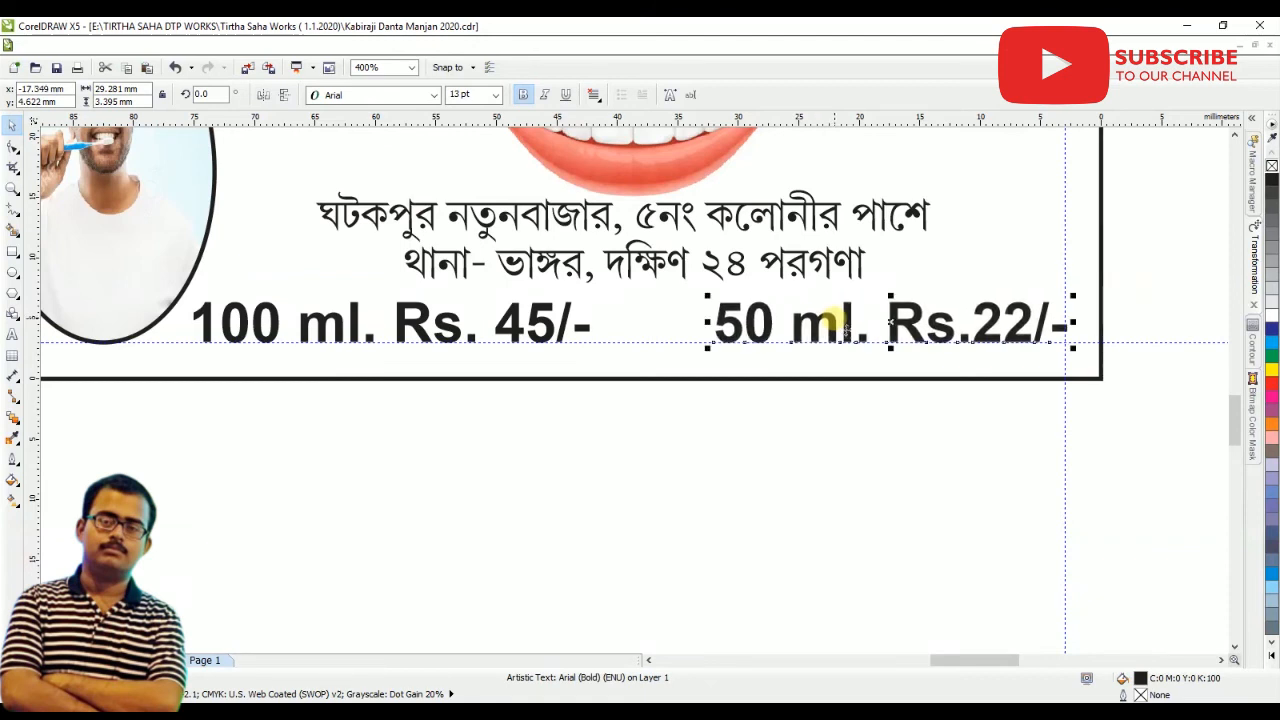
{"action": "left_click", "coordinate": [618, 459]}
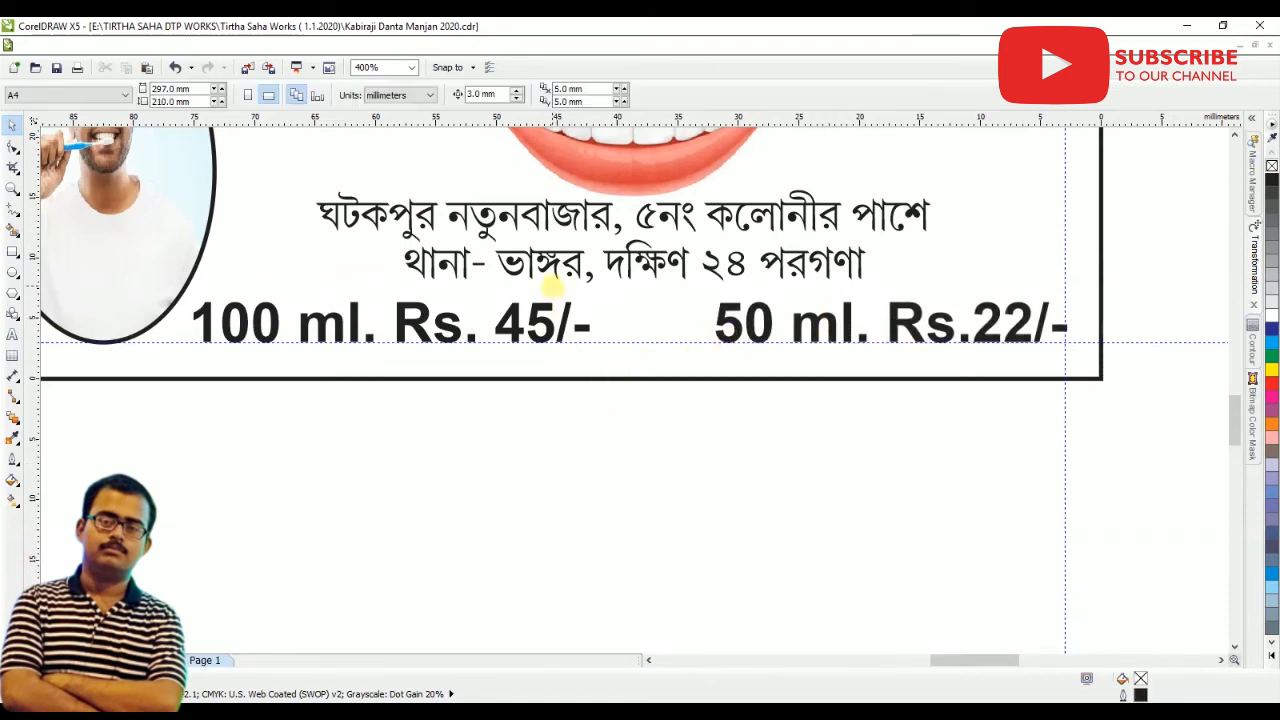
Tighten the price lines to read 100ml. Rs. 45/- and 50ml. Rs.25/-, leaving a small gap between them on the lower guide
{"action": "left_click", "coordinate": [724, 308]}
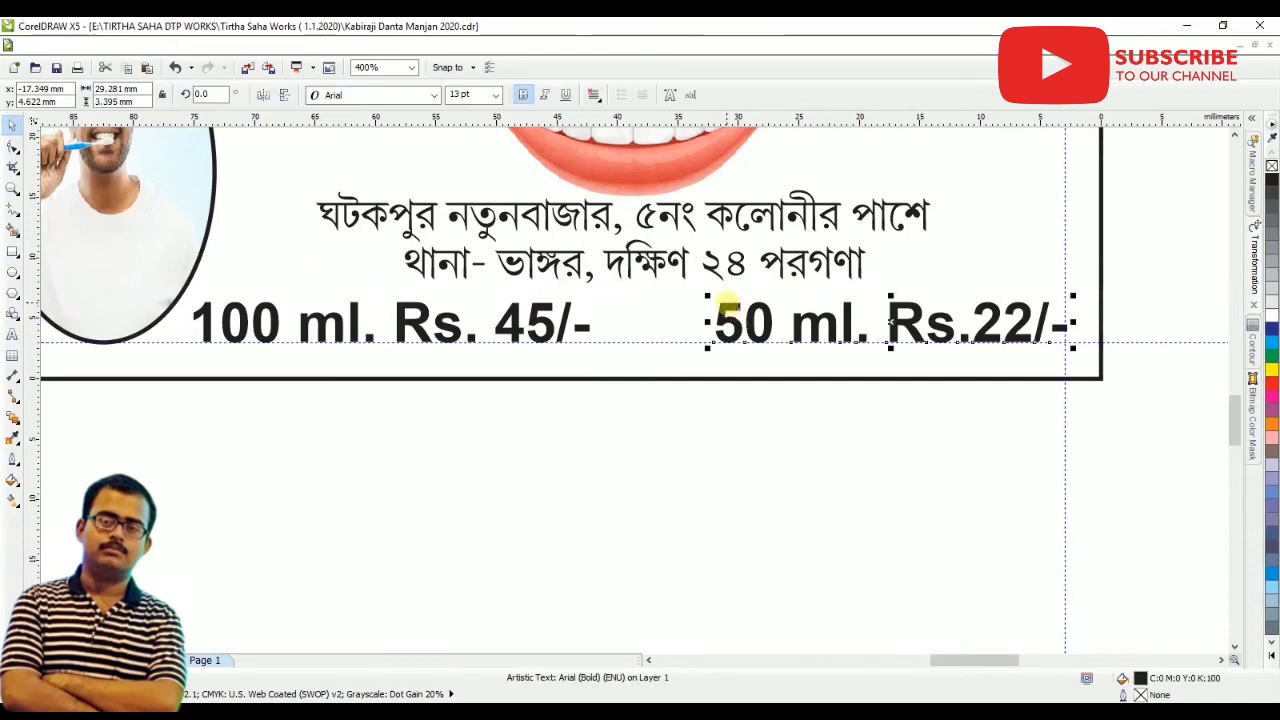
{"action": "scroll", "coordinate": [726, 309], "scroll_direction": "up", "scroll_amount": 1}
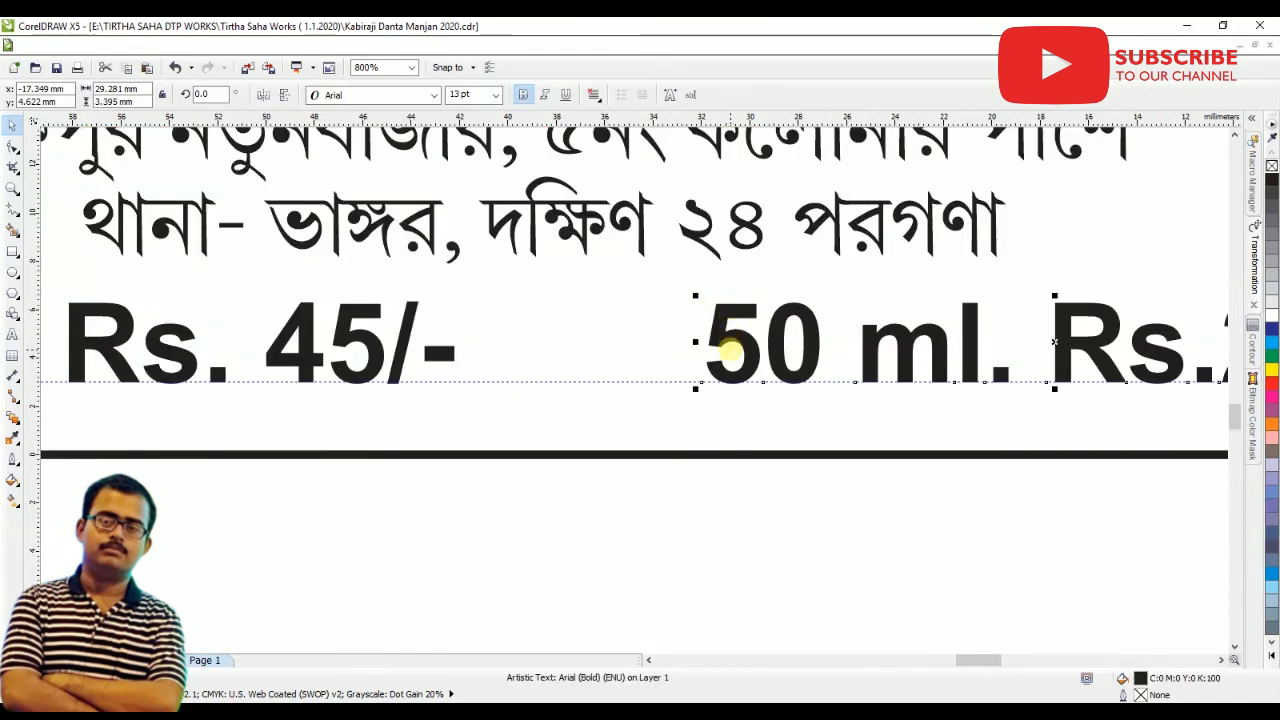
{"action": "left_click_drag", "start_coordinate": [728, 342], "coordinate": [632, 342]}
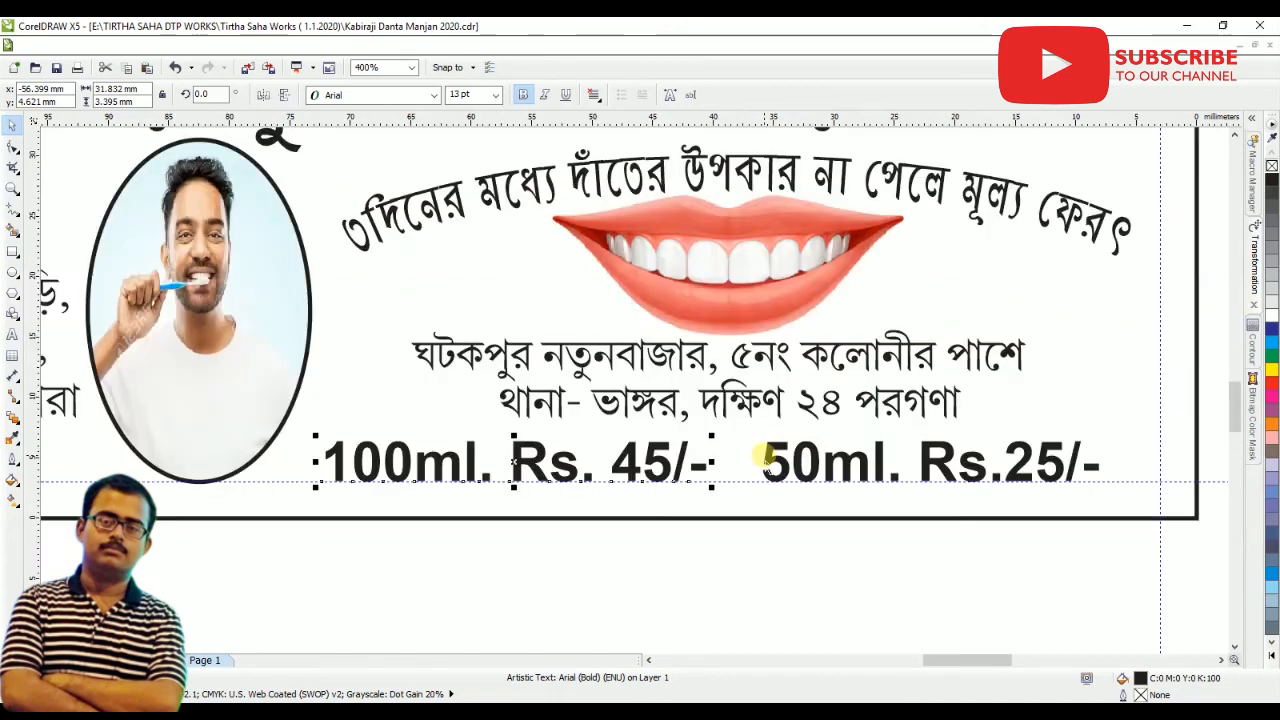
{"action": "scroll", "coordinate": [763, 458], "scroll_direction": "up", "scroll_amount": 3}
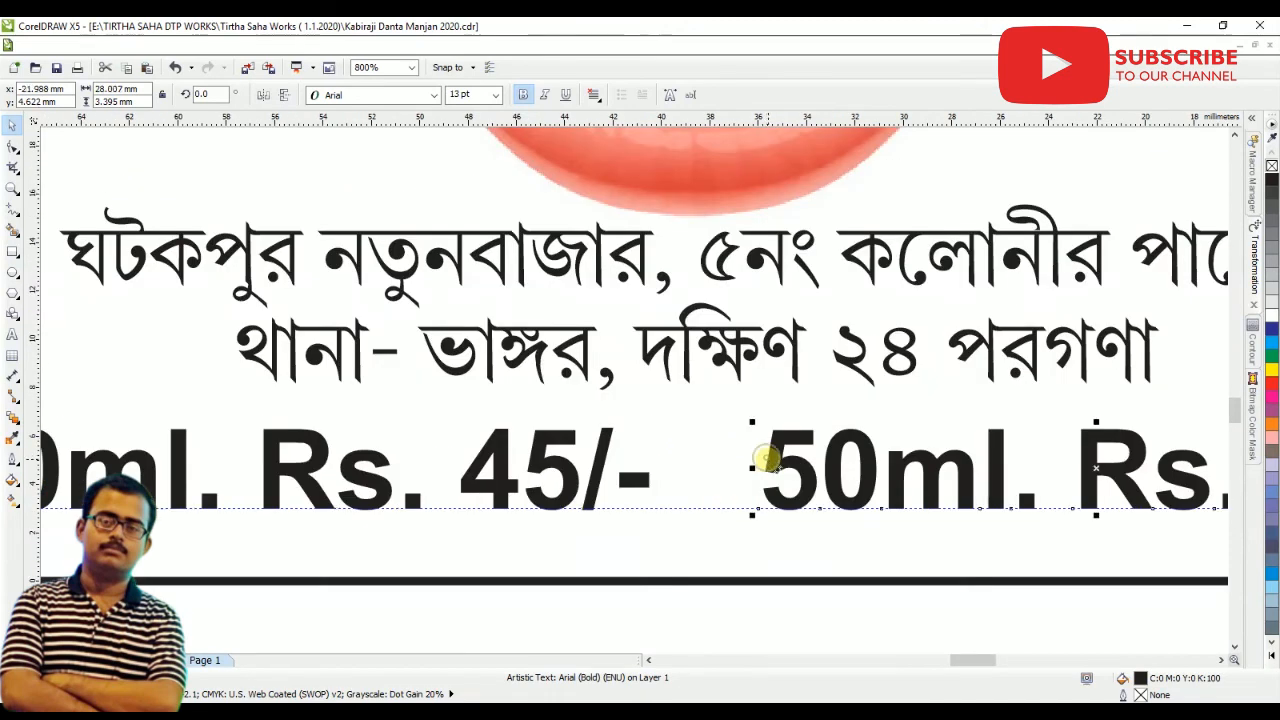
{"action": "left_click", "coordinate": [646, 620]}
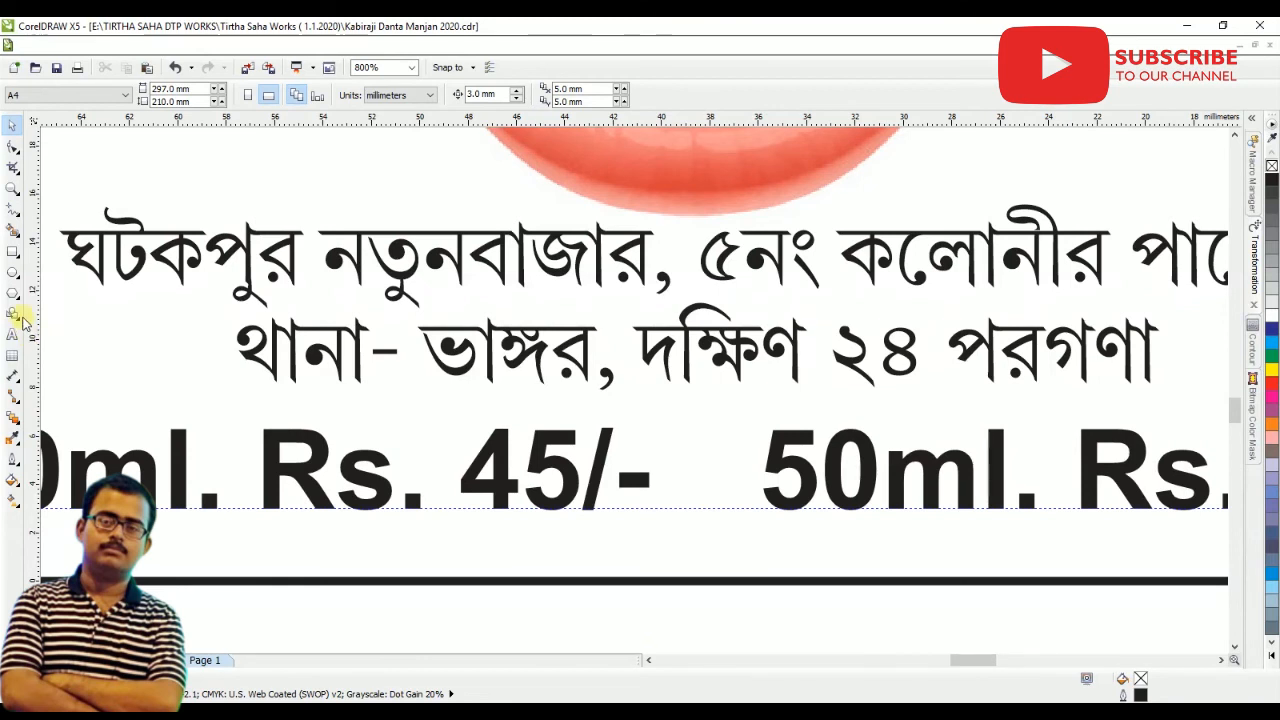
Draw a star about 3.7 mm wide in the gap between the two prices, with 5 points and sharpness 53
{"action": "left_click", "coordinate": [15, 316]}
{"action": "left_click", "coordinate": [58, 309]}
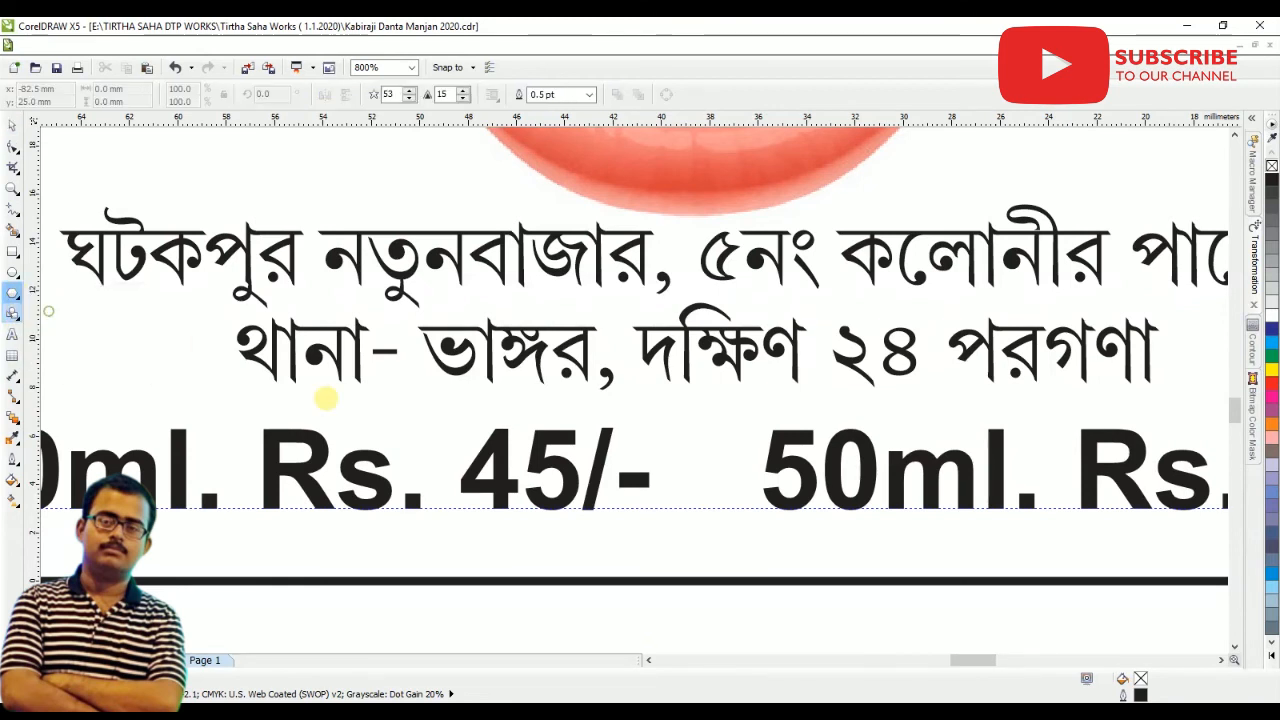
{"action": "left_click_drag", "start_coordinate": [648, 414], "coordinate": [748, 518]}
{"action": "double_click", "coordinate": [389, 94]}
{"action": "type", "text": "5"}
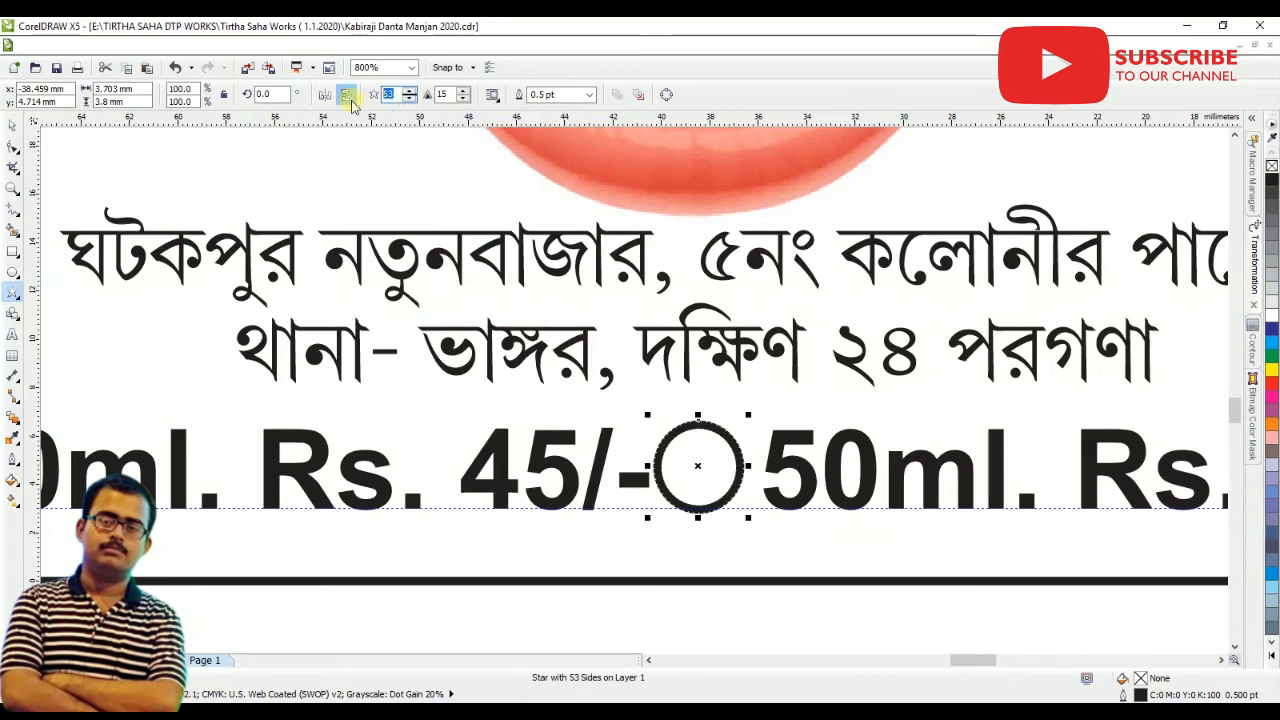
{"action": "key", "text": "Return"}
{"action": "key", "text": "Tab"}
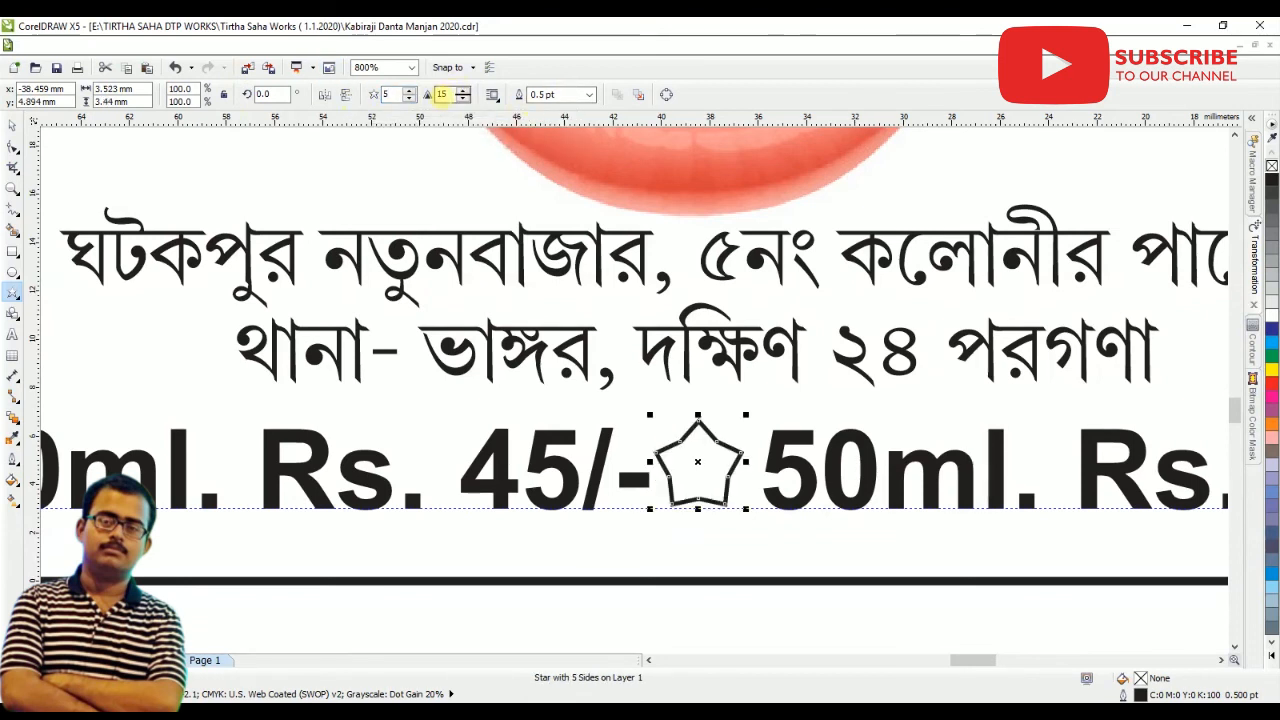
{"action": "type", "text": "53"}
{"action": "key", "text": "Return"}
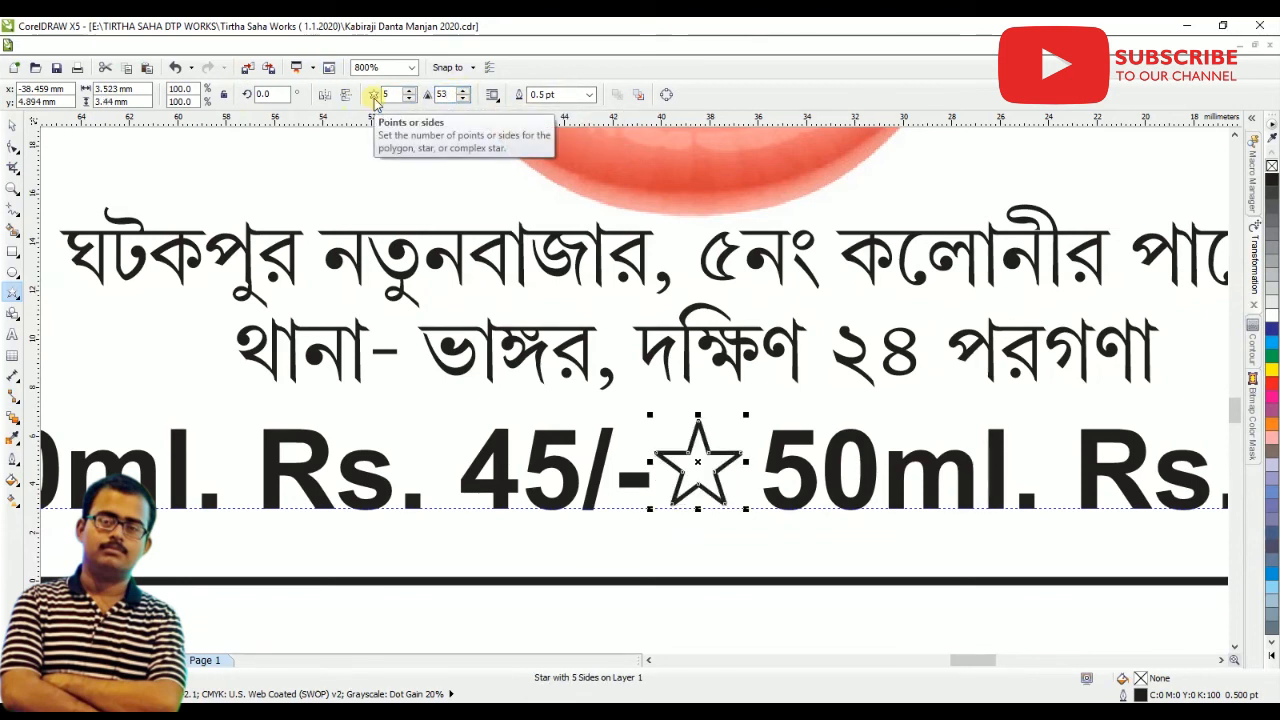
Fill the star with black and centre it in the gap between the two prices
{"action": "key", "text": "space"}
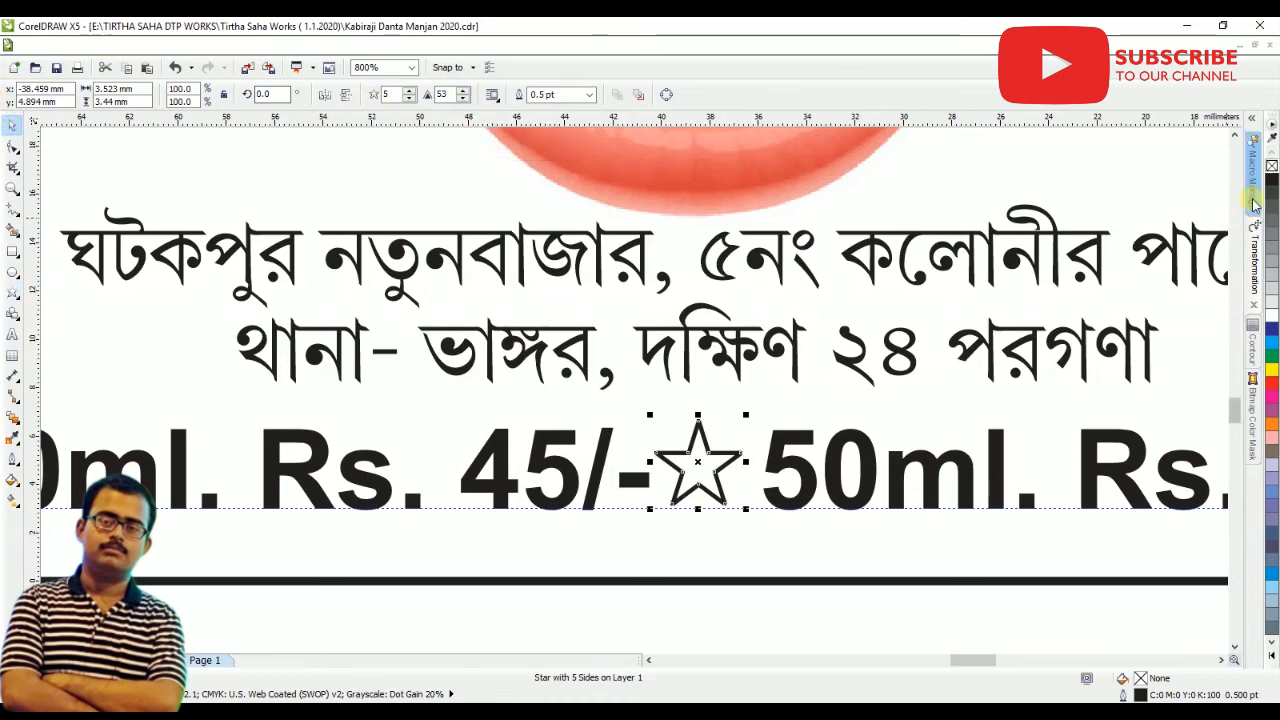
{"action": "left_click", "coordinate": [1272, 179]}
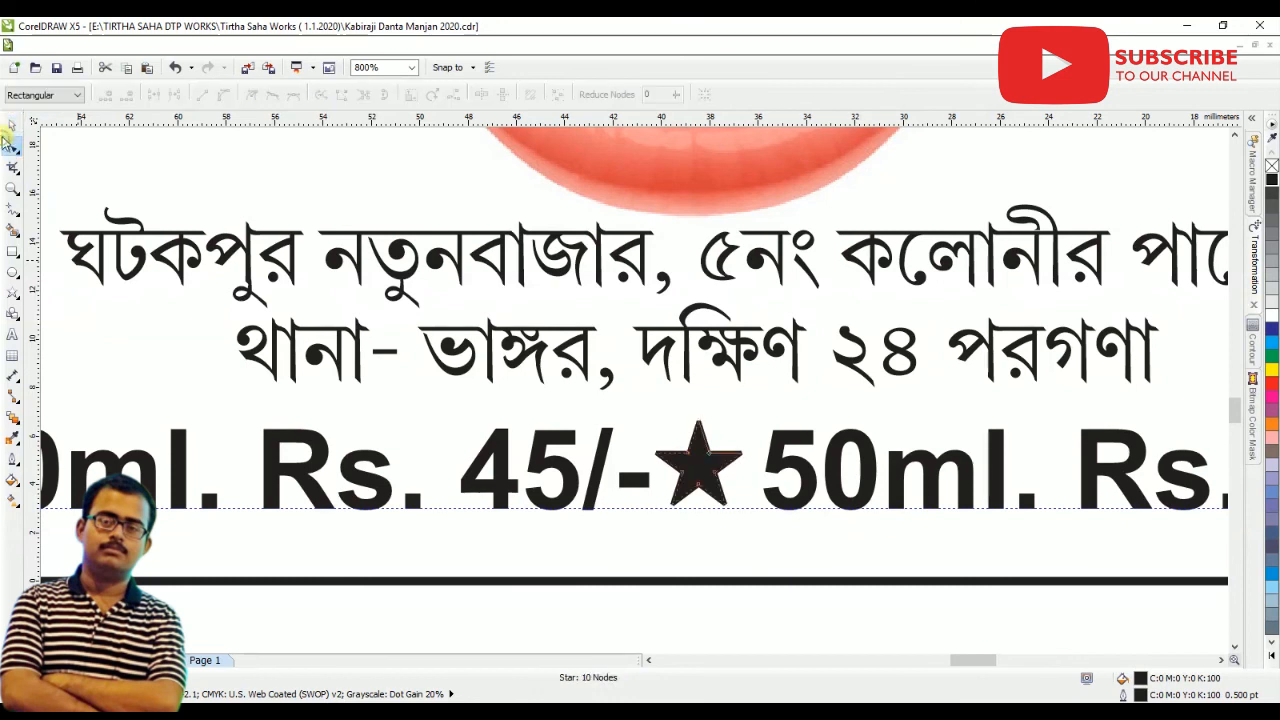
{"action": "key", "text": "Escape"}
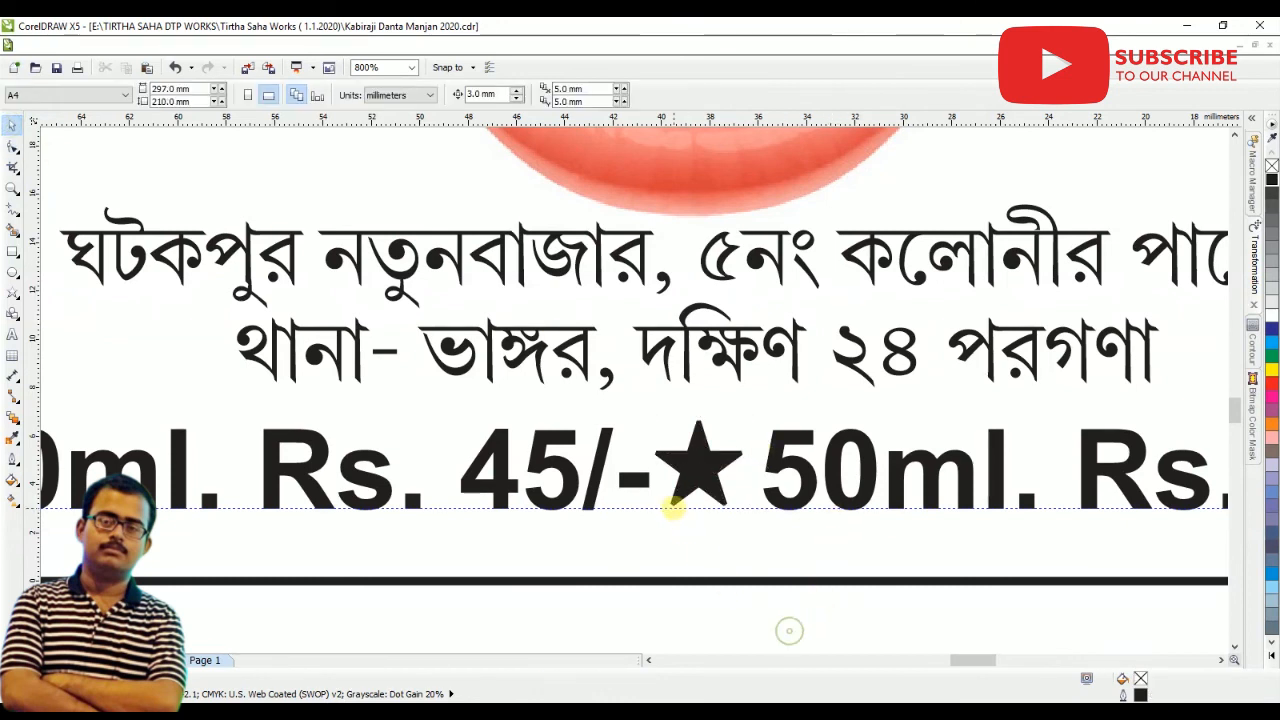
{"action": "scroll", "coordinate": [701, 463], "scroll_direction": "up", "scroll_amount": 1}
{"action": "left_click", "coordinate": [704, 463]}
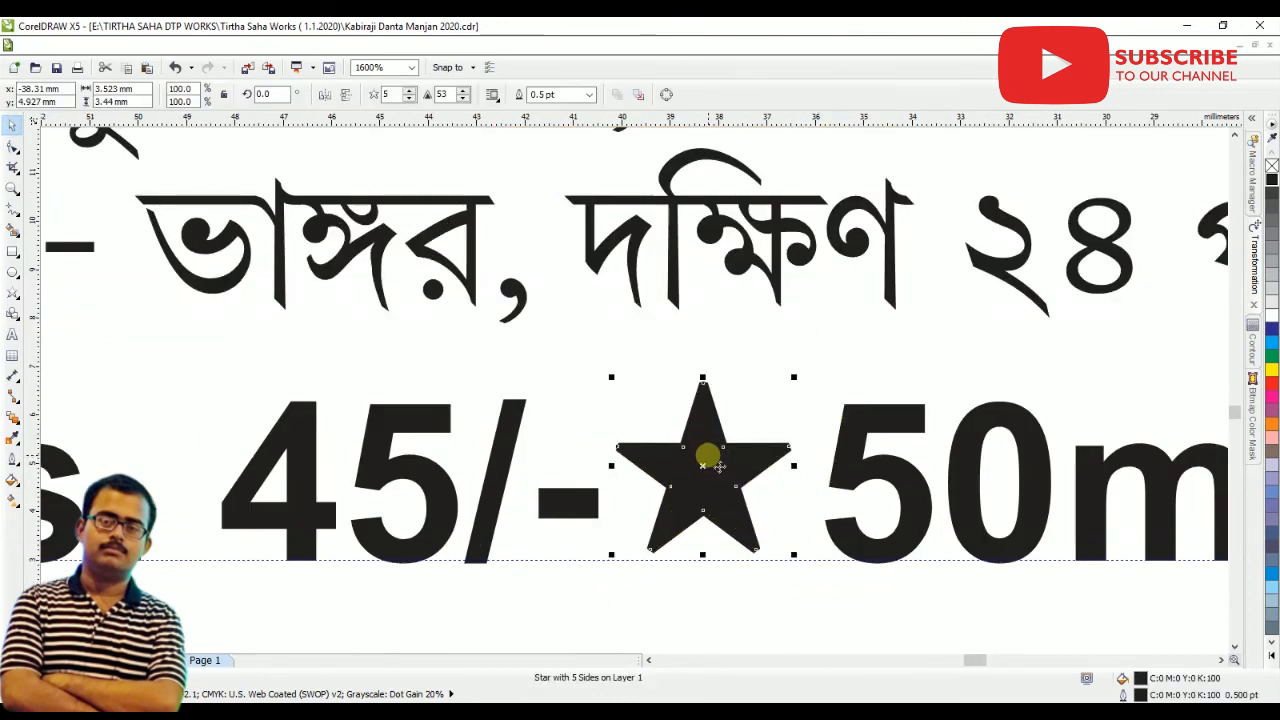
Move the 100 ml price, star and 50 ml price together so the row is centred below the address
{"action": "scroll", "coordinate": [705, 462], "scroll_direction": "down", "scroll_amount": 2}
{"action": "key", "text": "Escape"}
{"action": "left_click_drag", "start_coordinate": [1182, 550], "coordinate": [223, 422]}
{"action": "left_click_drag", "start_coordinate": [709, 452], "coordinate": [777, 457]}
{"action": "scroll", "coordinate": [775, 457], "scroll_direction": "up", "scroll_amount": 2}
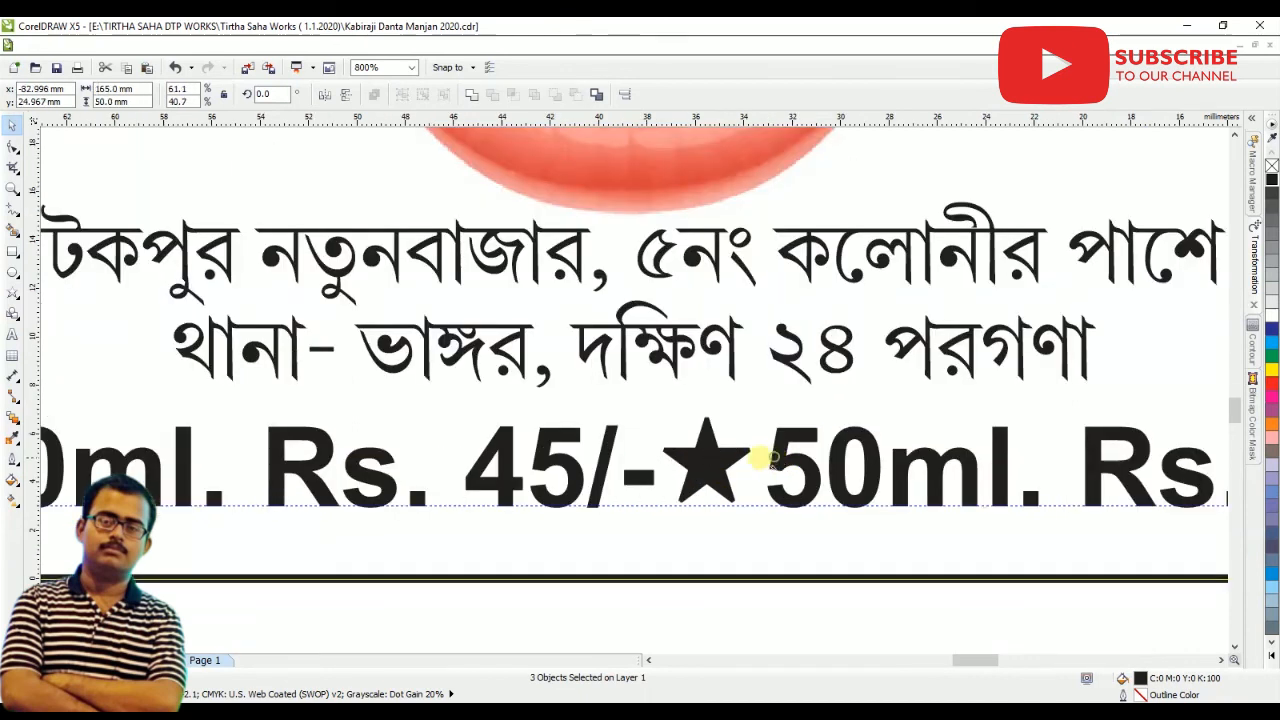
{"action": "left_click", "coordinate": [762, 470]}
{"action": "scroll", "coordinate": [752, 458], "scroll_direction": "down", "scroll_amount": 2}
{"action": "left_click_drag", "start_coordinate": [1061, 524], "coordinate": [486, 447]}
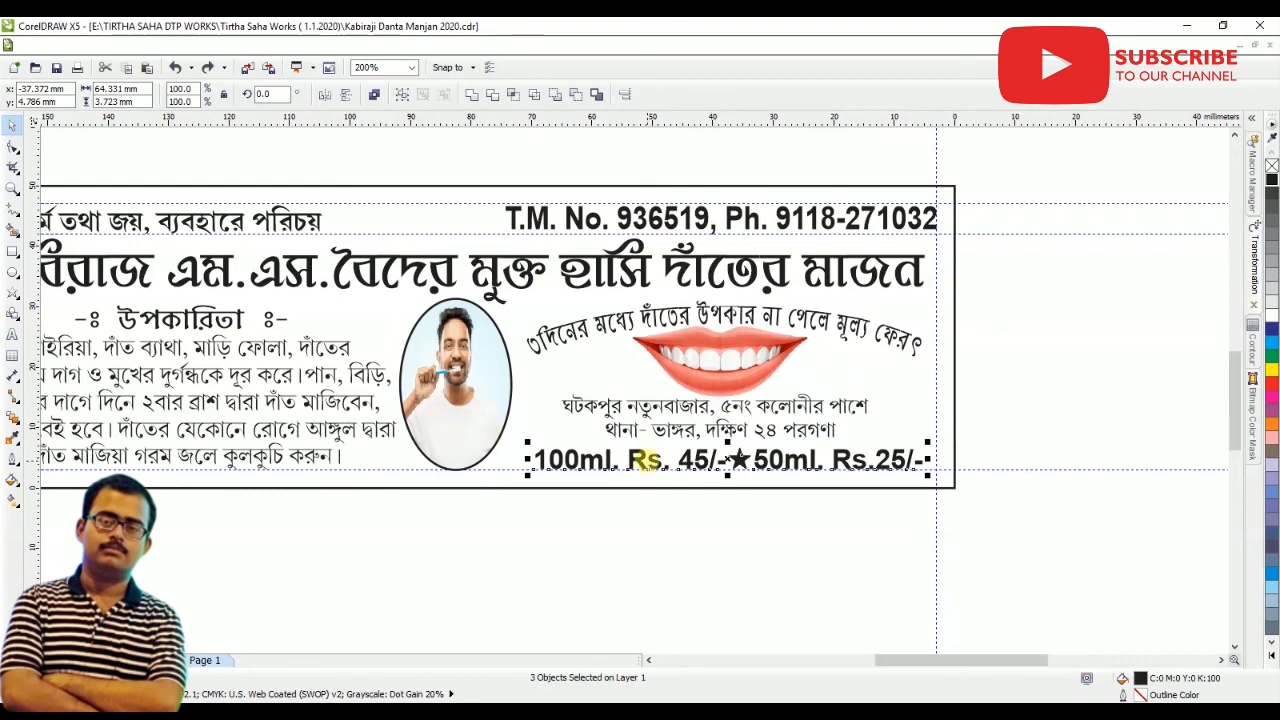
{"action": "left_click", "coordinate": [808, 527]}
Shift the 50 ml price line about 0.8 mm right along the lower guide, away from the star
{"action": "scroll", "coordinate": [806, 525], "scroll_direction": "down", "scroll_amount": 1}
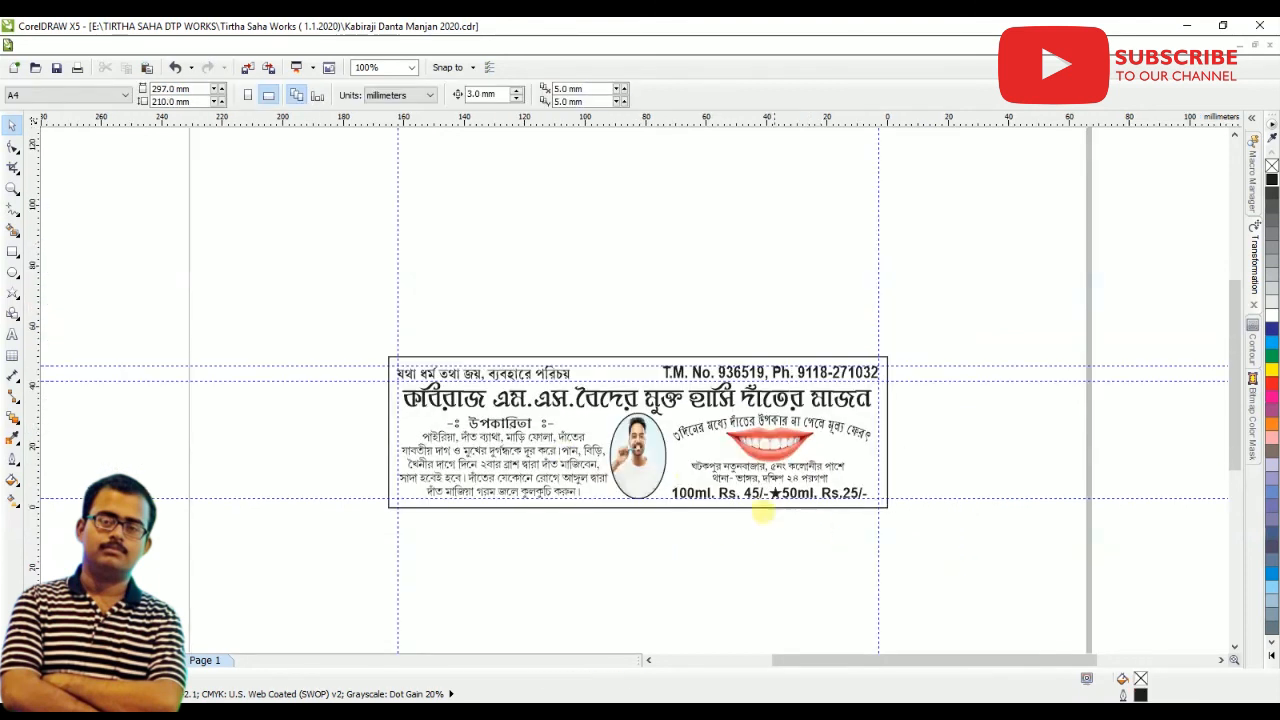
{"action": "scroll", "coordinate": [549, 449], "scroll_direction": "up", "scroll_amount": 1}
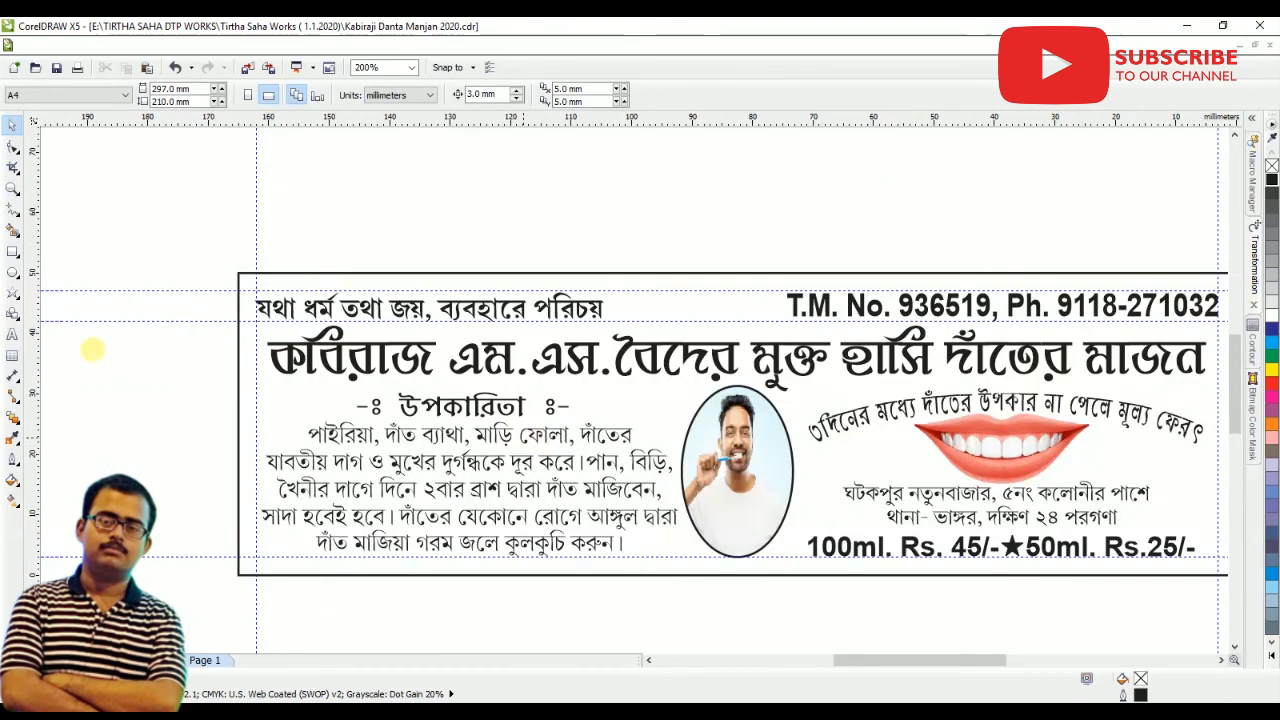
{"action": "left_click", "coordinate": [12, 188]}
{"action": "right_click", "coordinate": [577, 202]}
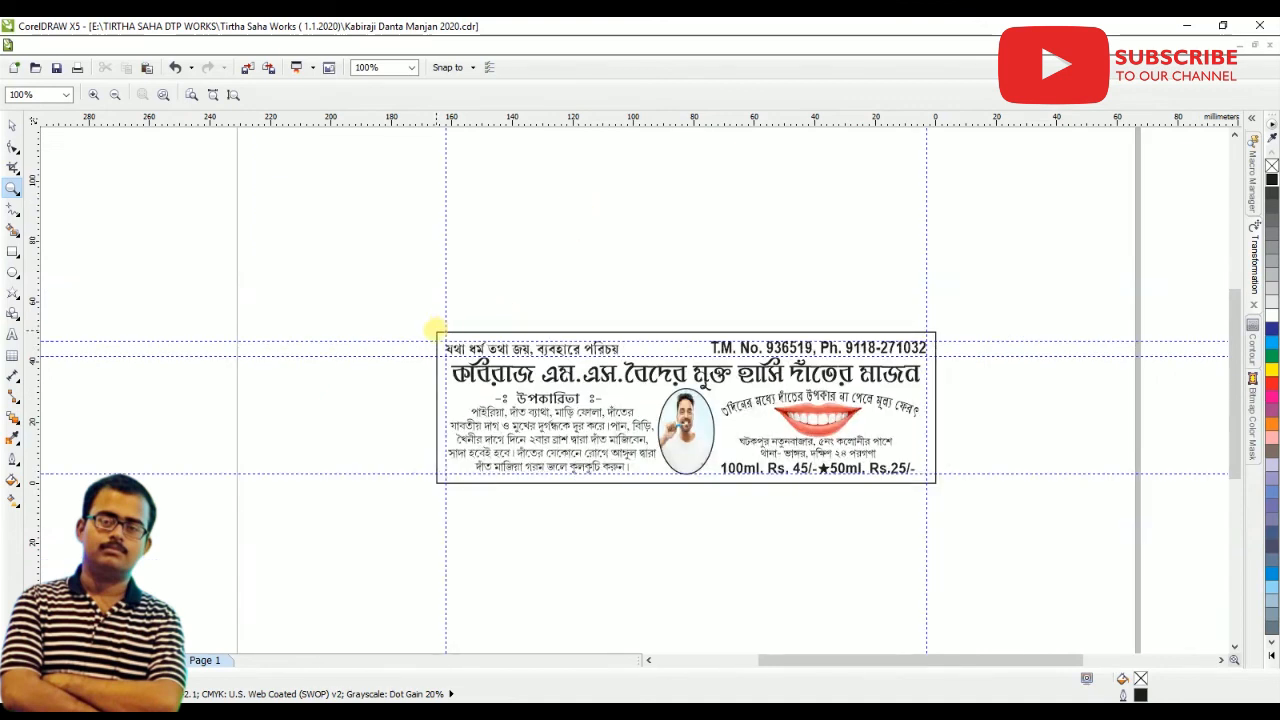
{"action": "left_click_drag", "start_coordinate": [645, 457], "coordinate": [940, 490]}
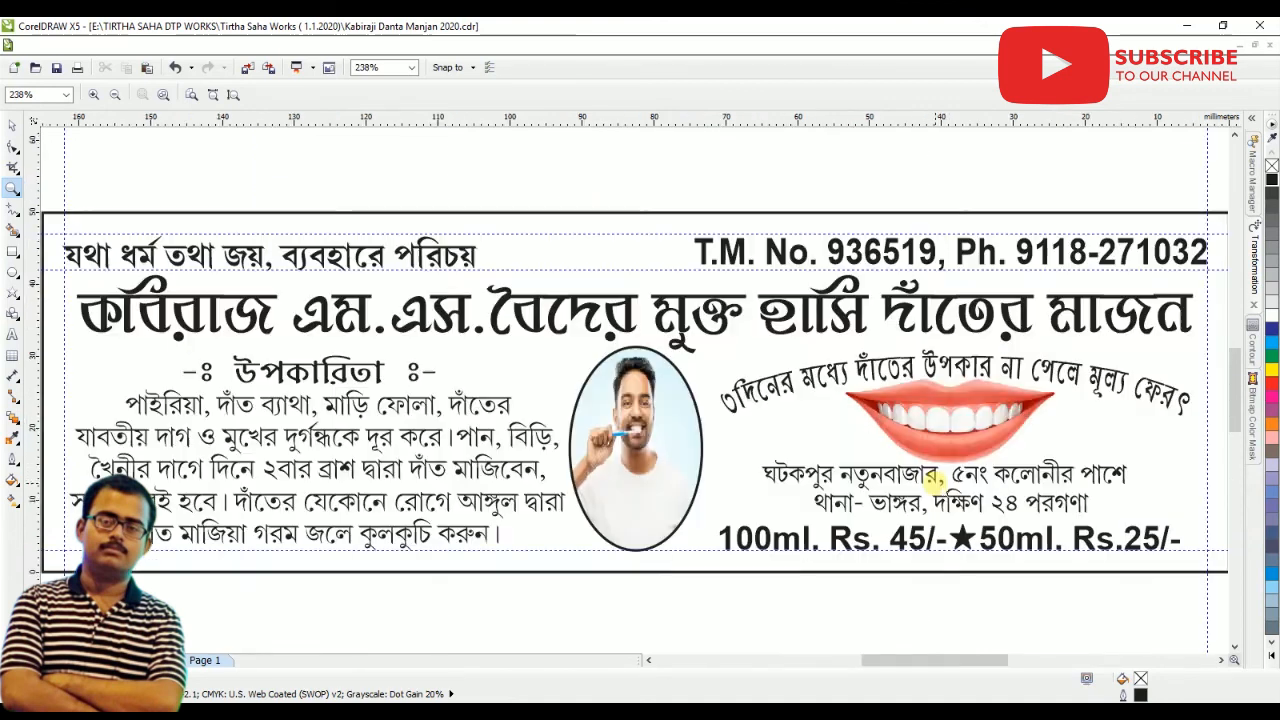
{"action": "left_click", "coordinate": [13, 126]}
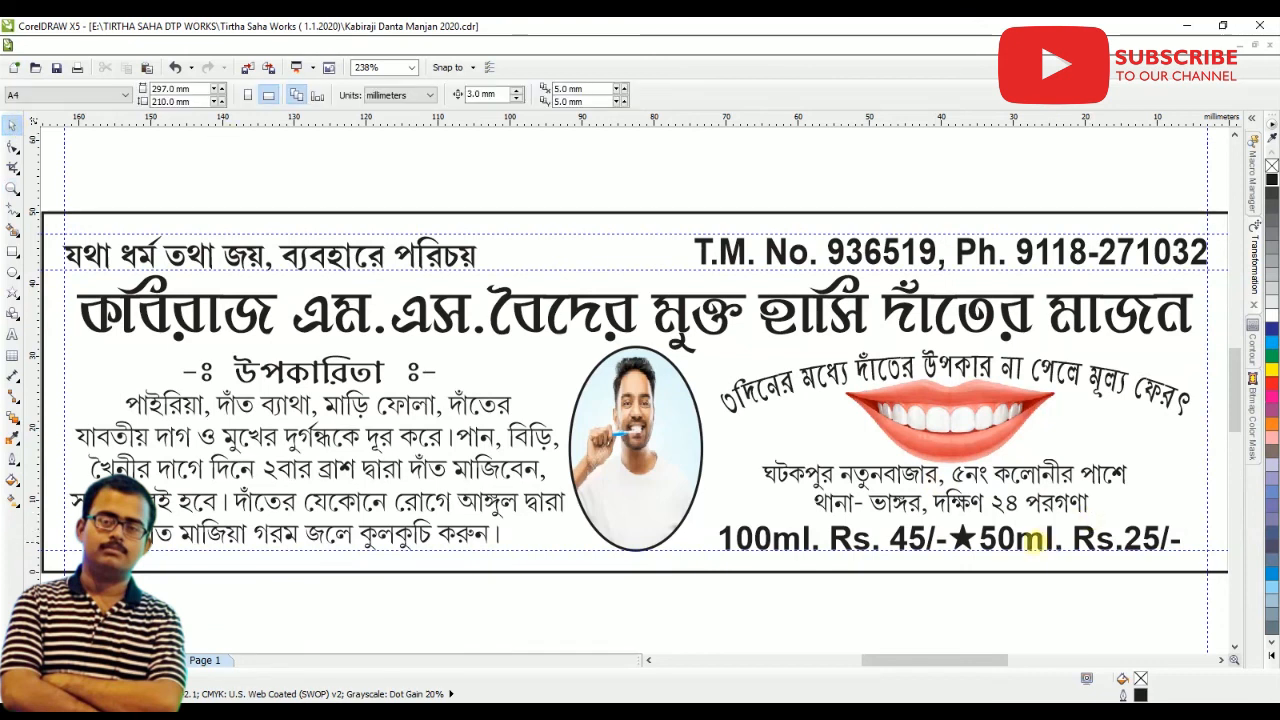
{"action": "left_click", "coordinate": [1022, 543]}
{"action": "scroll", "coordinate": [1022, 545], "scroll_direction": "up", "scroll_amount": 3}
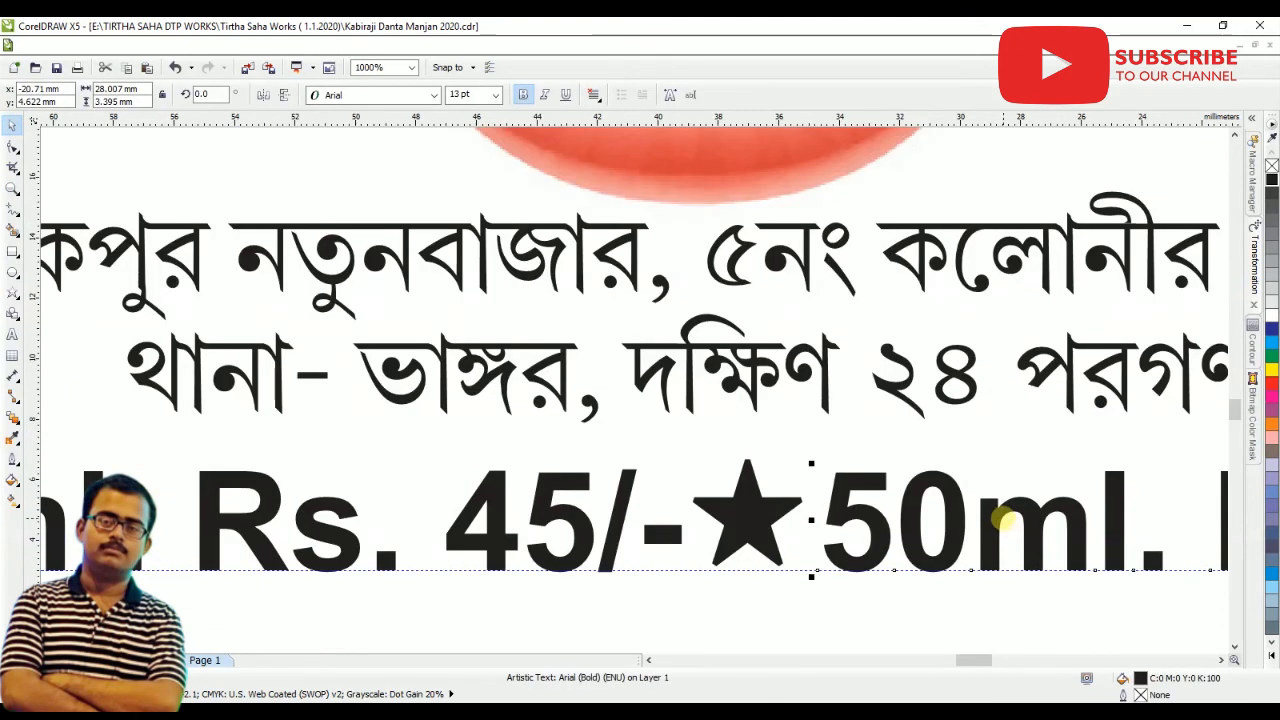
{"action": "left_click_drag", "start_coordinate": [1003, 520], "coordinate": [1027, 517]}
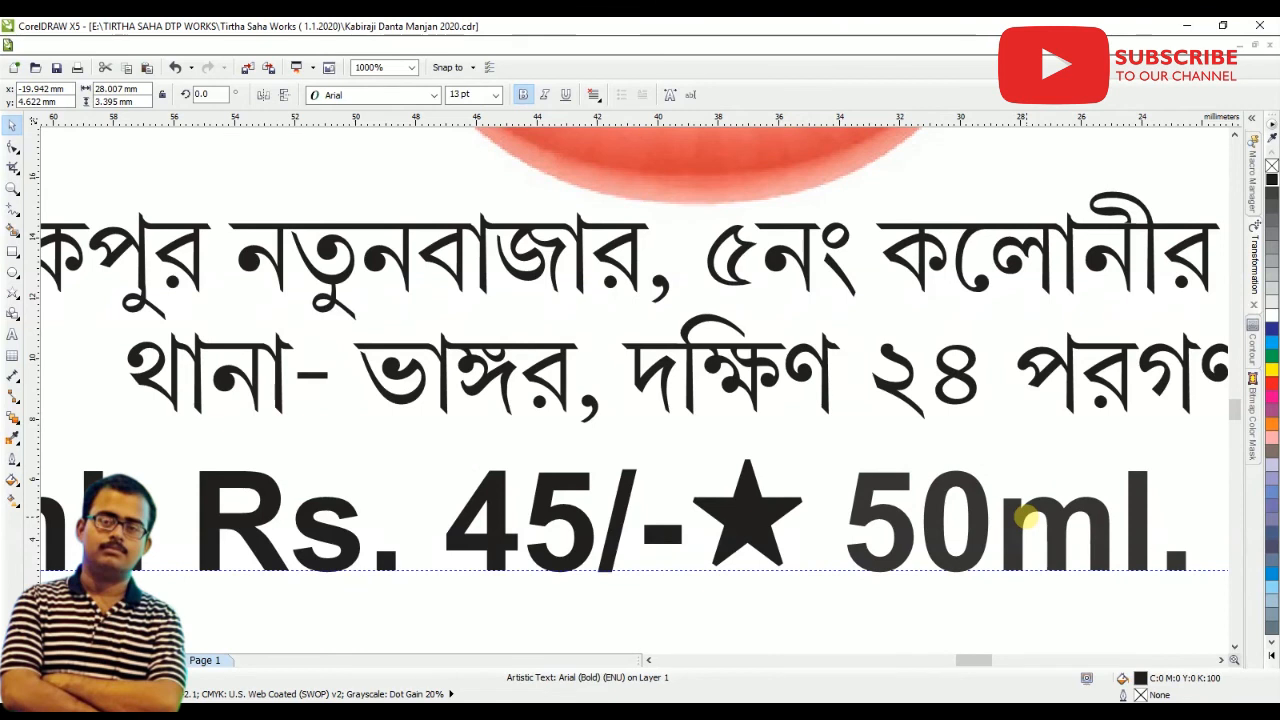
{"action": "scroll", "coordinate": [582, 568], "scroll_direction": "down", "scroll_amount": 2}
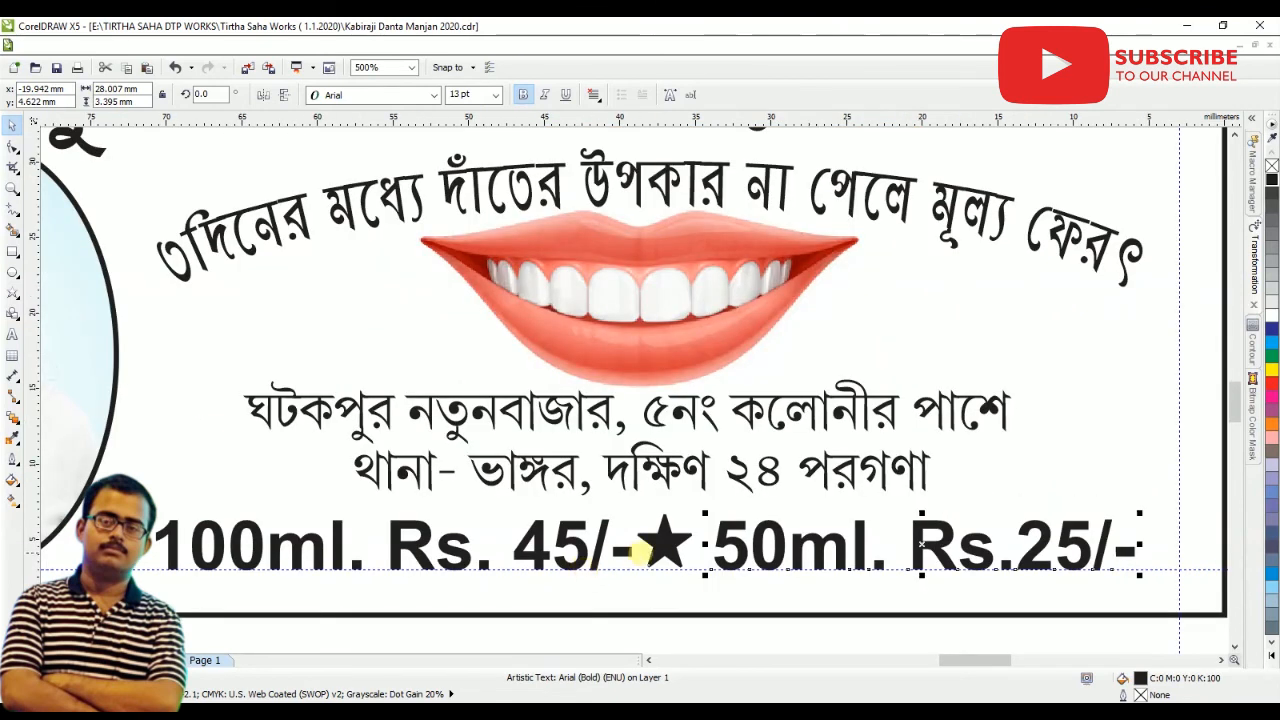
Shift the star and the 50 ml price line together about 0.2 mm right, away from the 100 ml price
{"action": "left_click", "coordinate": [664, 545], "text": "shift"}
{"action": "scroll", "coordinate": [740, 545], "scroll_direction": "up", "scroll_amount": 3}
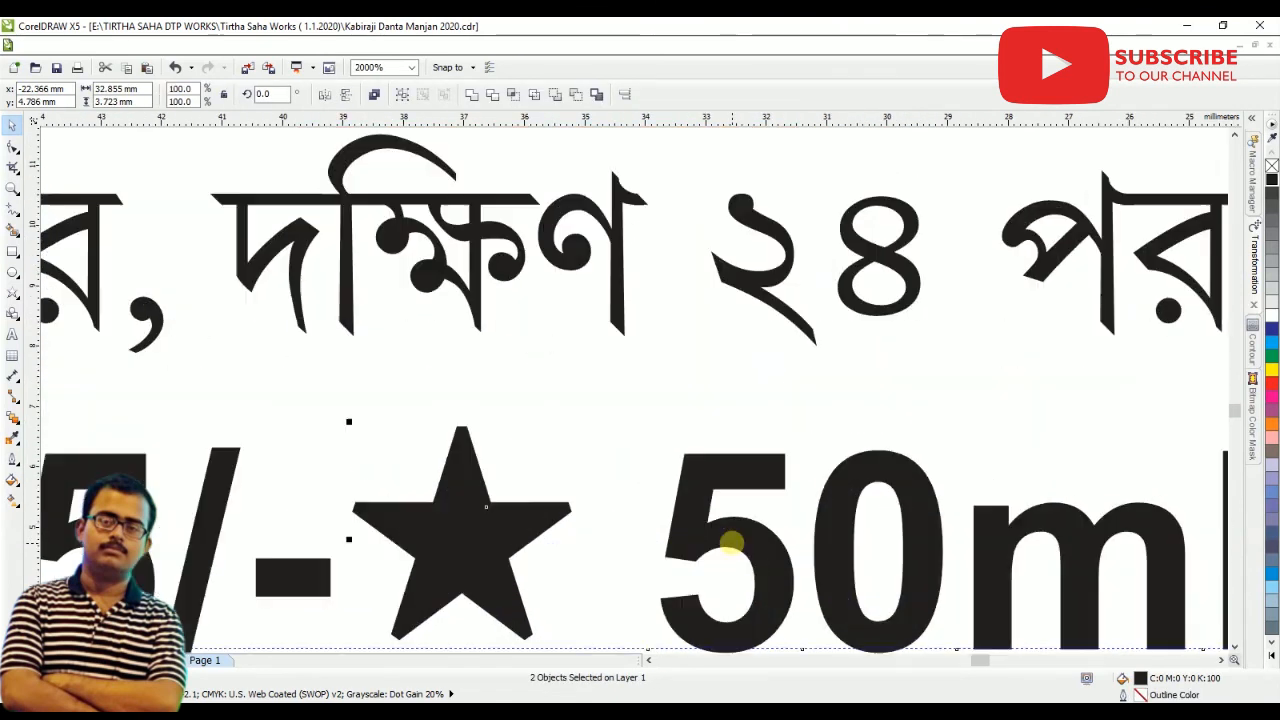
{"action": "left_click_drag", "start_coordinate": [734, 540], "coordinate": [748, 548]}
{"action": "scroll", "coordinate": [562, 546], "scroll_direction": "down", "scroll_amount": 5}
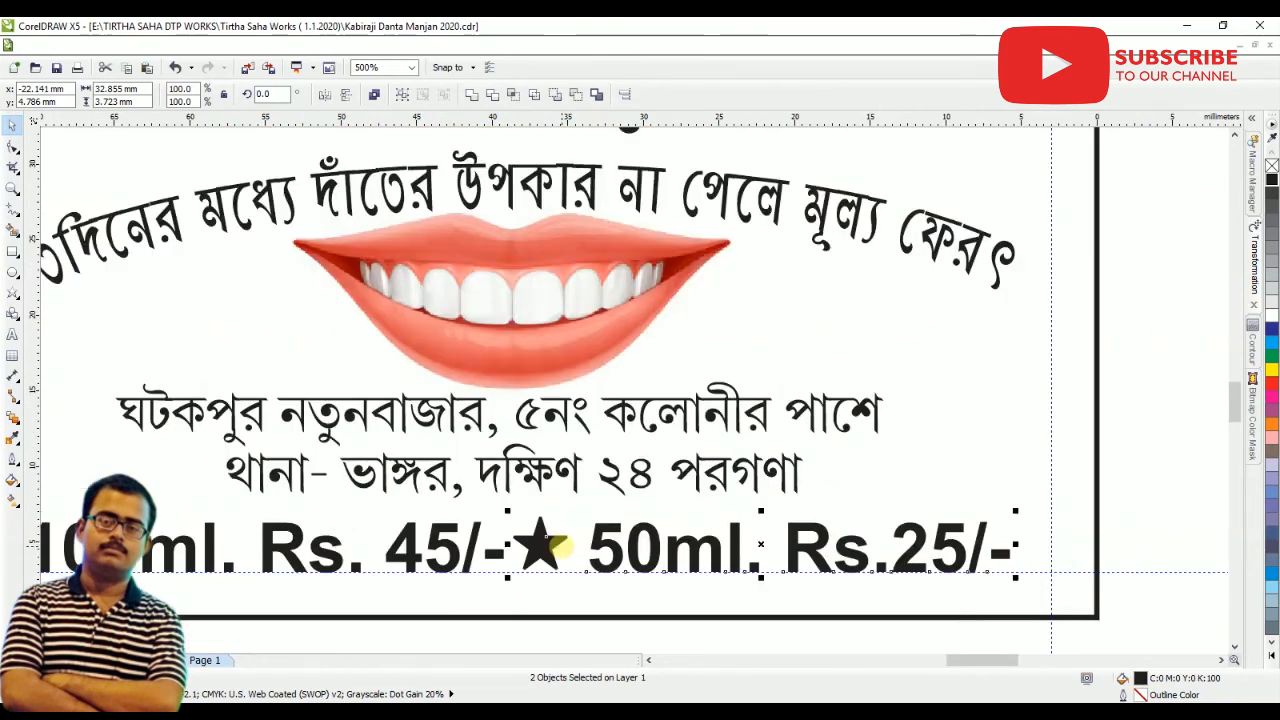
{"action": "left_click", "coordinate": [645, 613]}
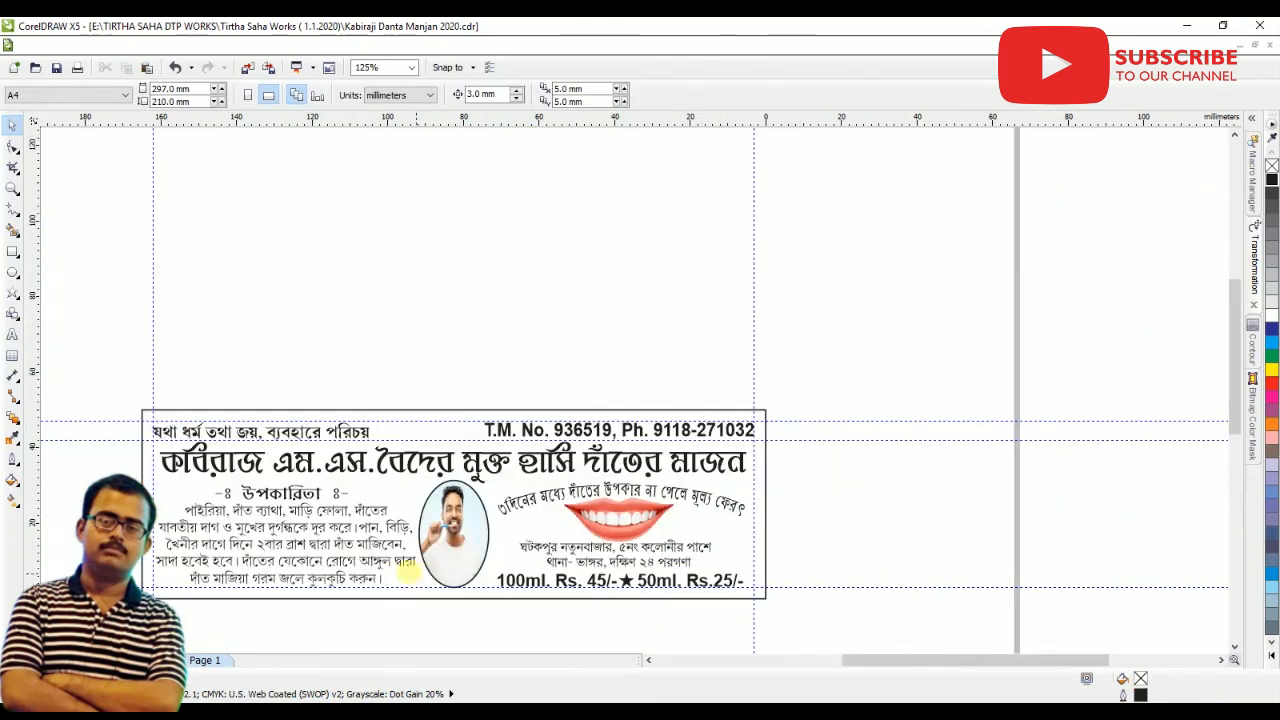